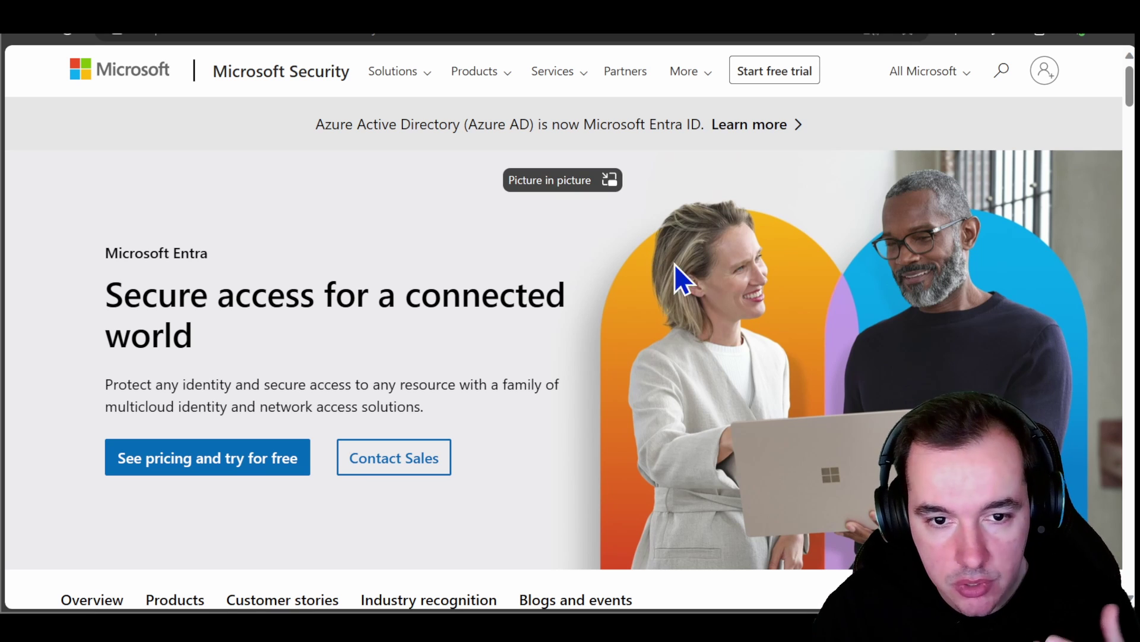
Step: Read through the Microsoft Entra overview page from the introduction down to the product list
scroll(1045, 238, down, 2)
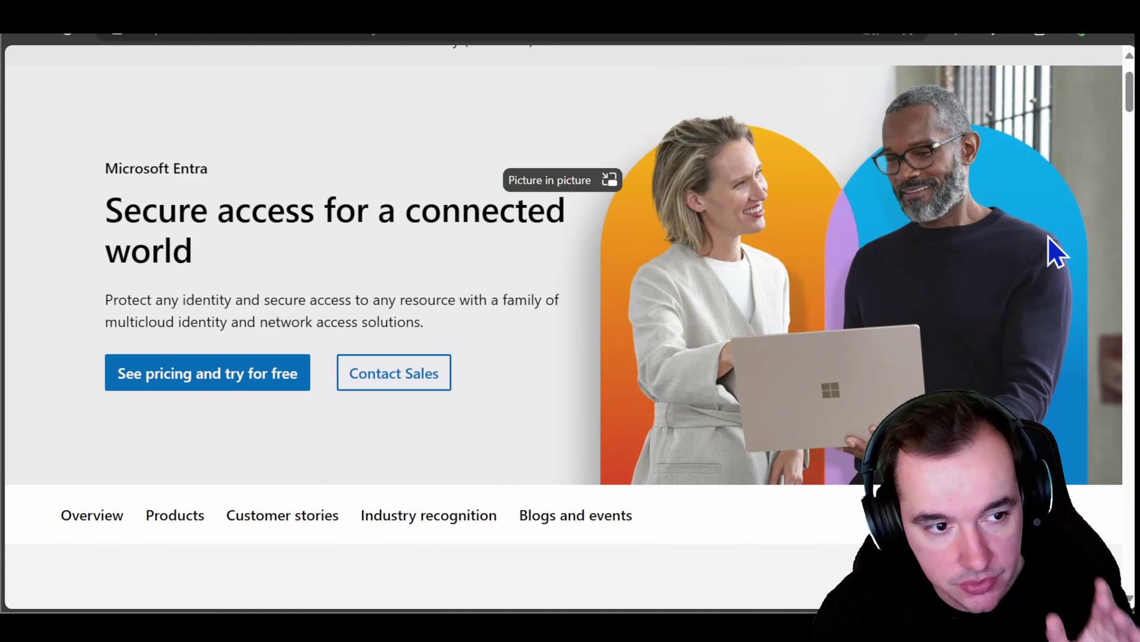
scroll(1048, 232, down, 2)
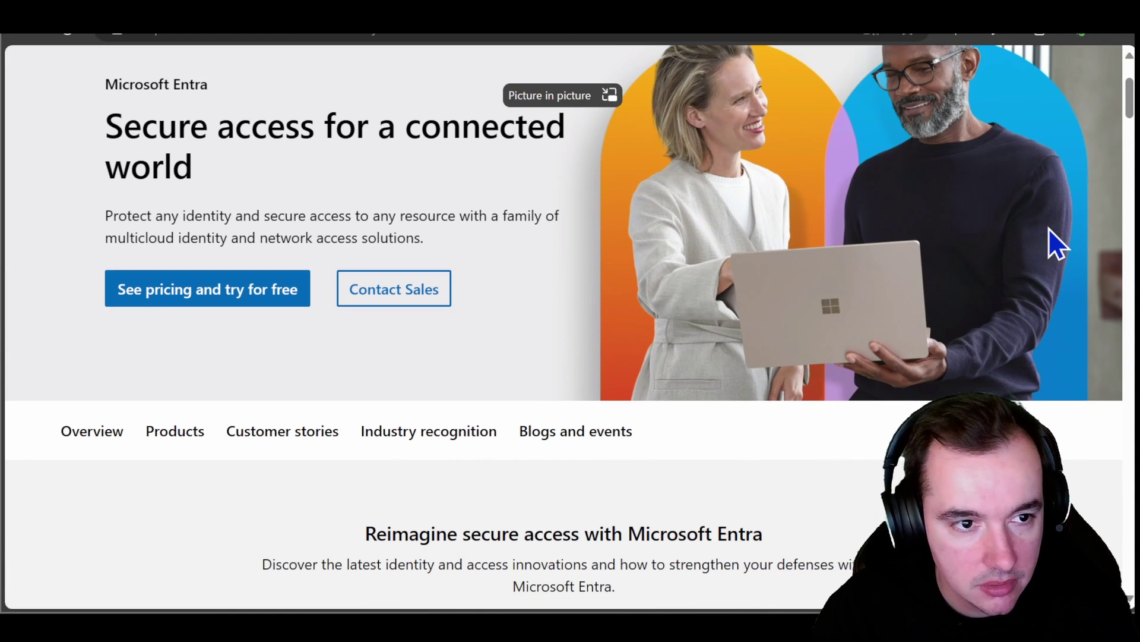
scroll(1049, 229, down, 4)
scroll(1049, 229, down, 1)
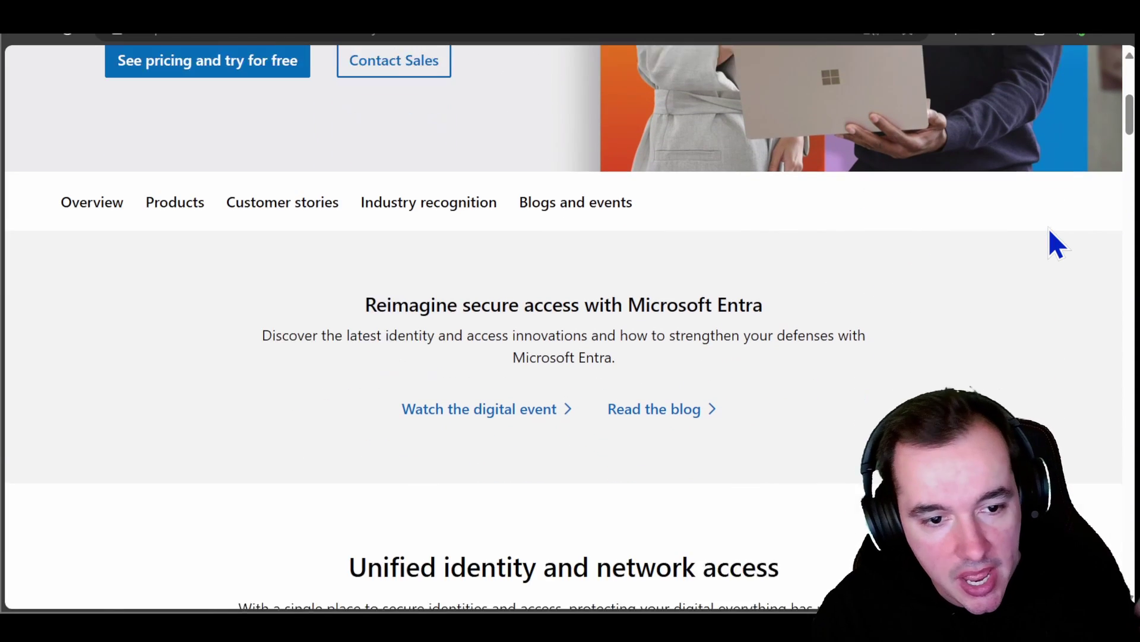
scroll(1049, 228, down, 10)
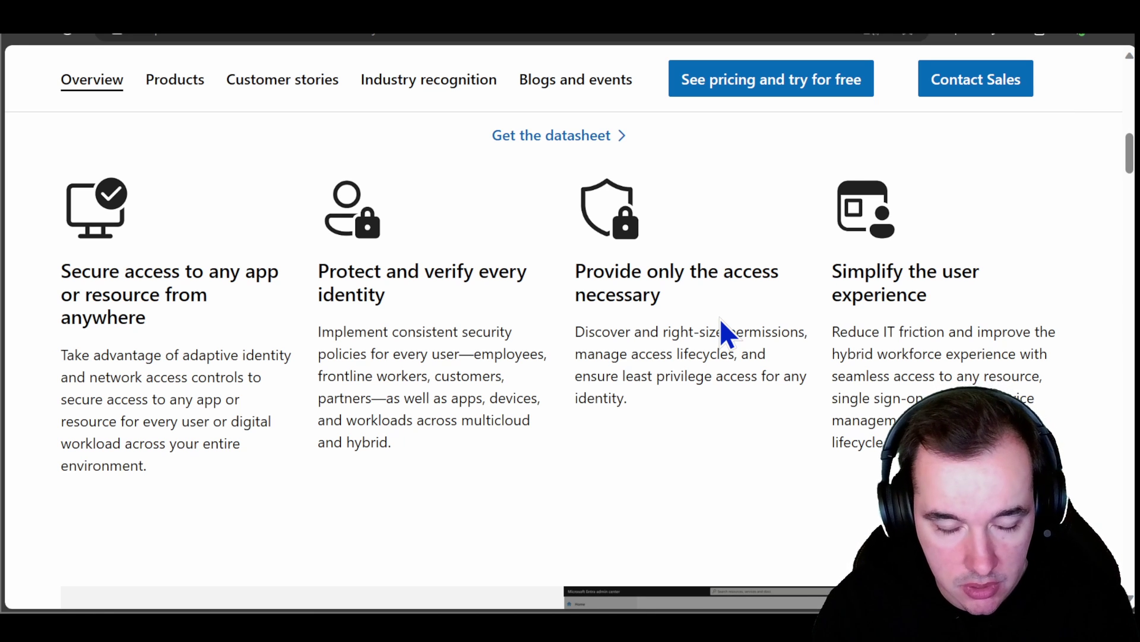
scroll(721, 320, down, 12)
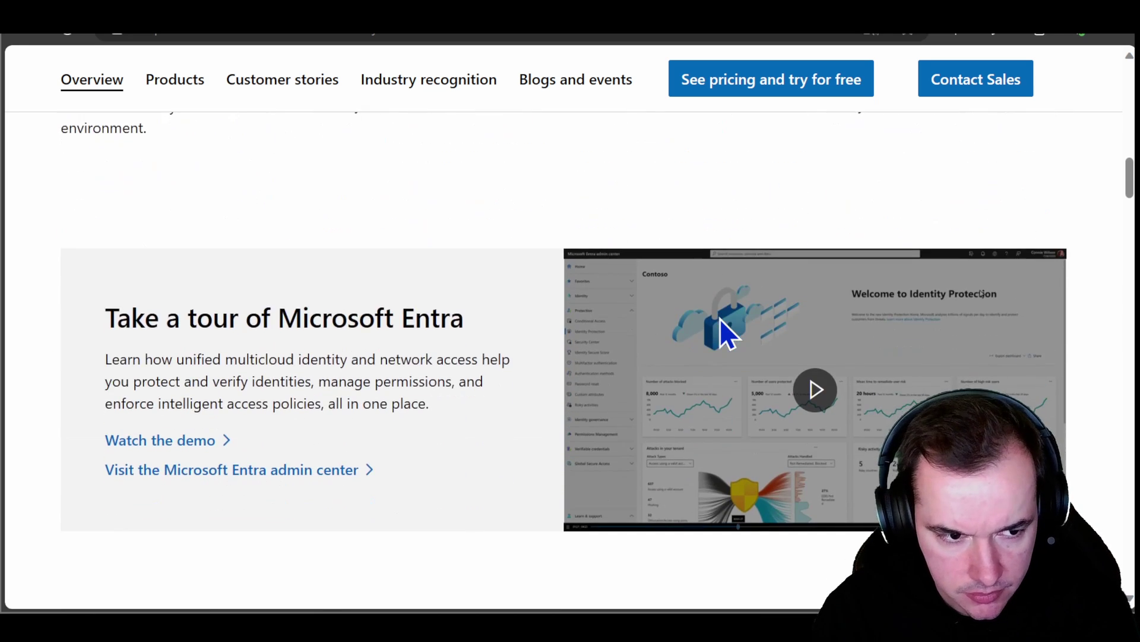
scroll(721, 319, down, 4)
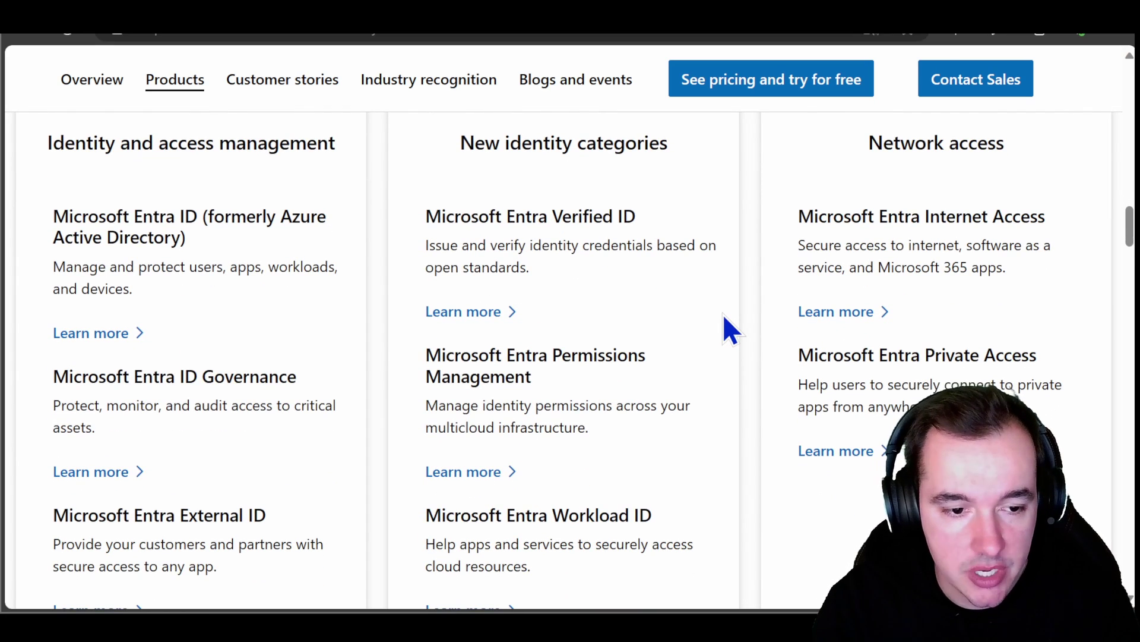
Step: Examine the Microsoft Entra products under identity and access management, new identity categories and network access
key(ctrl+minus)
scroll(722, 316, down, 2)
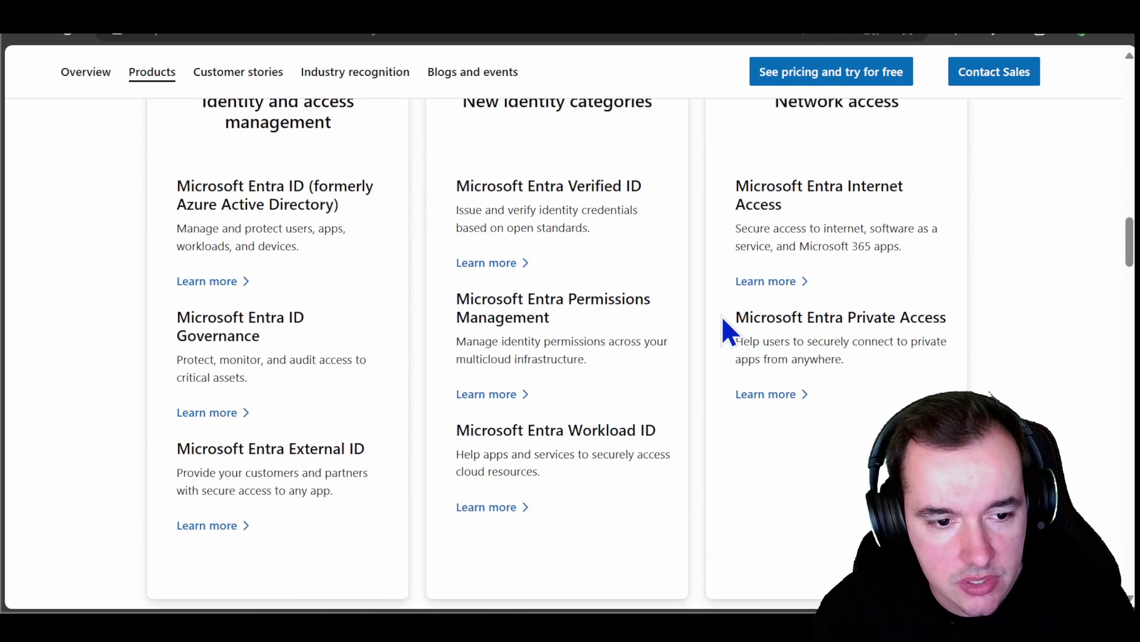
scroll(723, 321, up, 2)
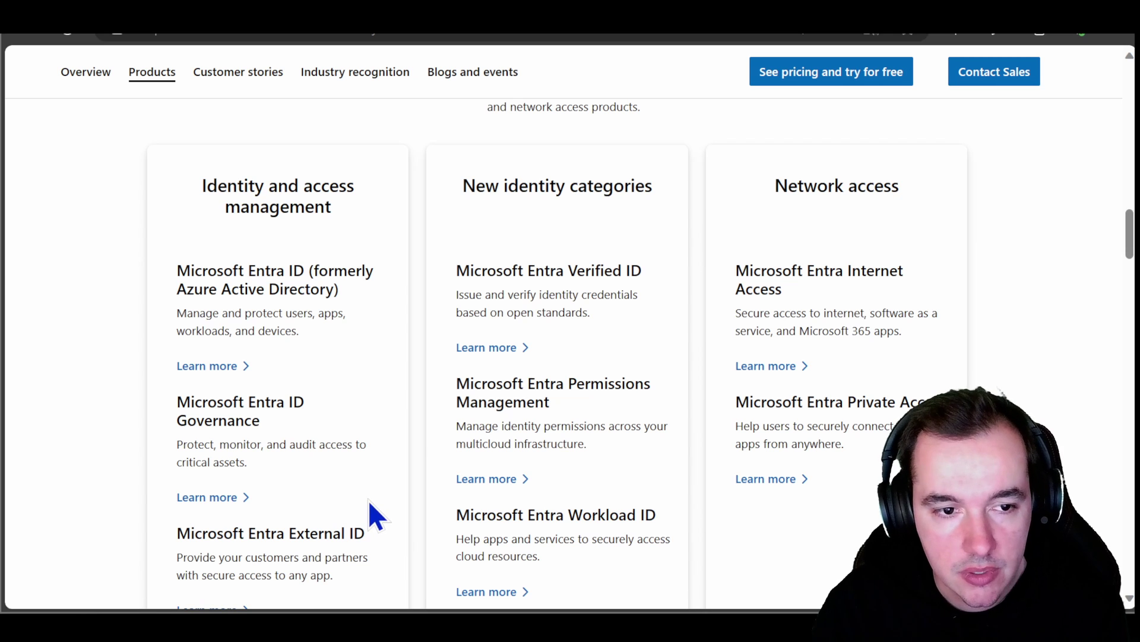
scroll(303, 396, down, 1)
scroll(303, 396, down, 1)
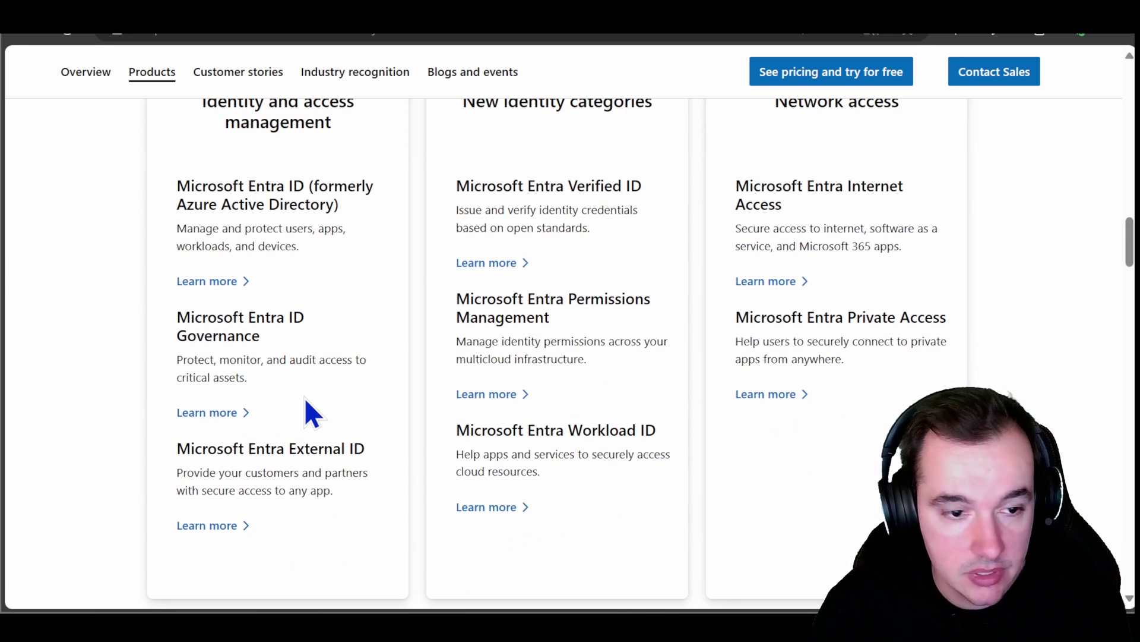
scroll(305, 415, up, 1)
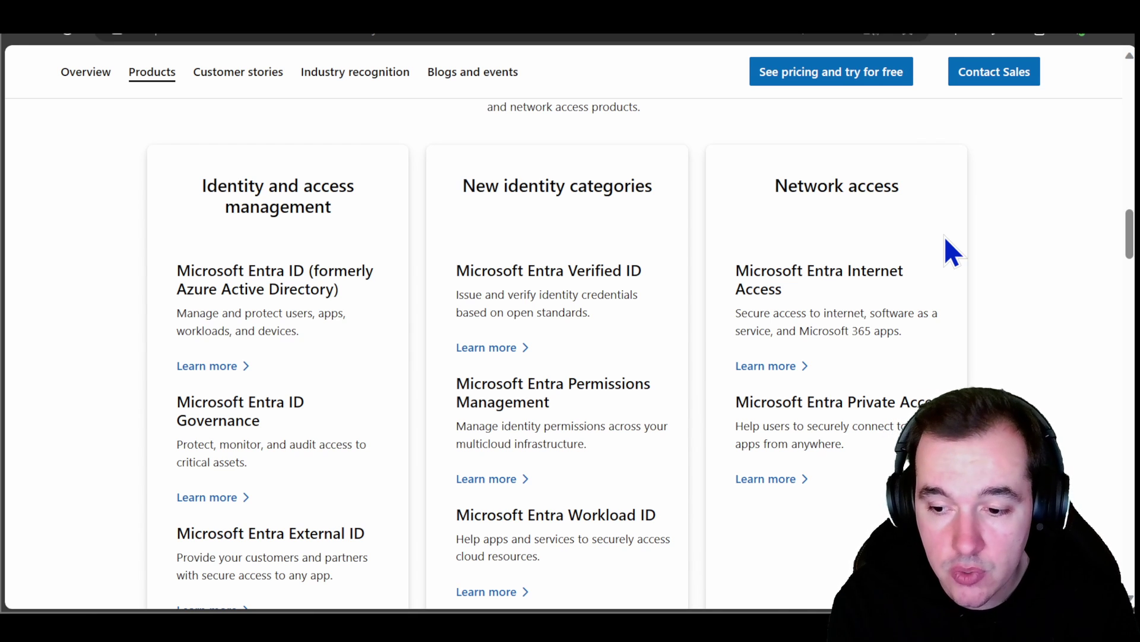
scroll(928, 249, down, 1)
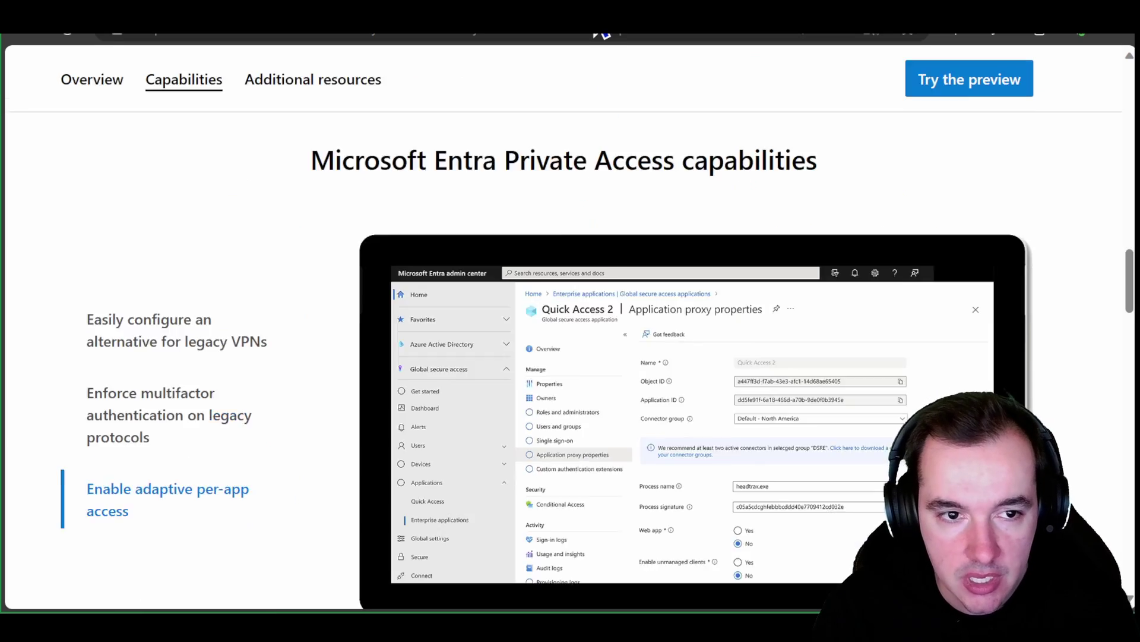
Step: Read the Microsoft Entra Private Access Preview page, covering its introduction, private app access benefits and capabilities
scroll(635, 108, up, 2)
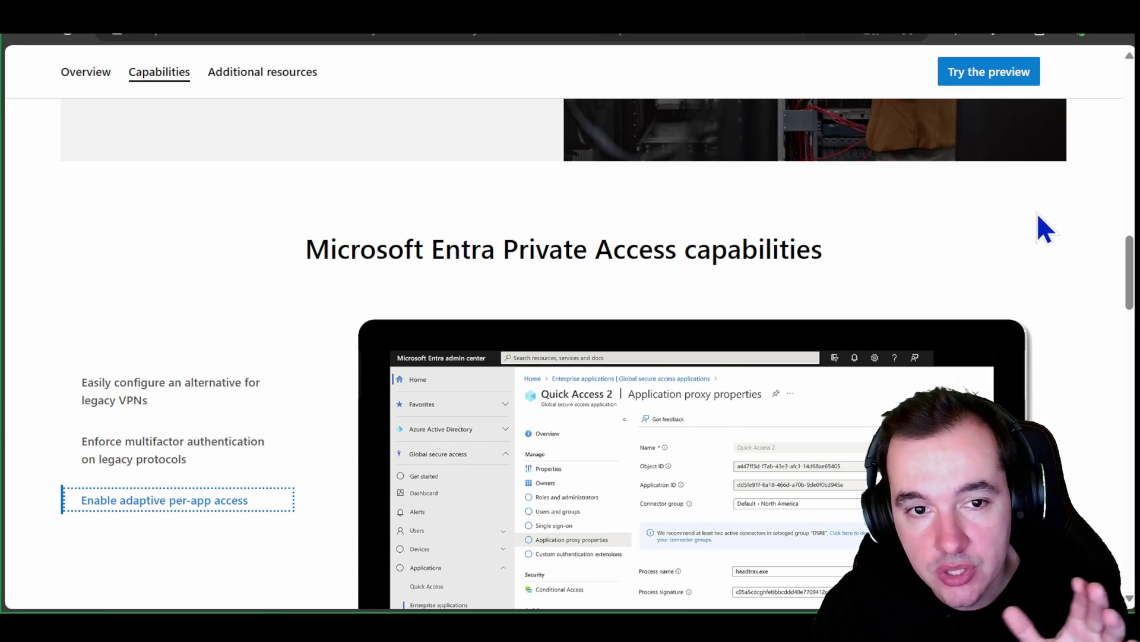
scroll(1038, 215, up, 20)
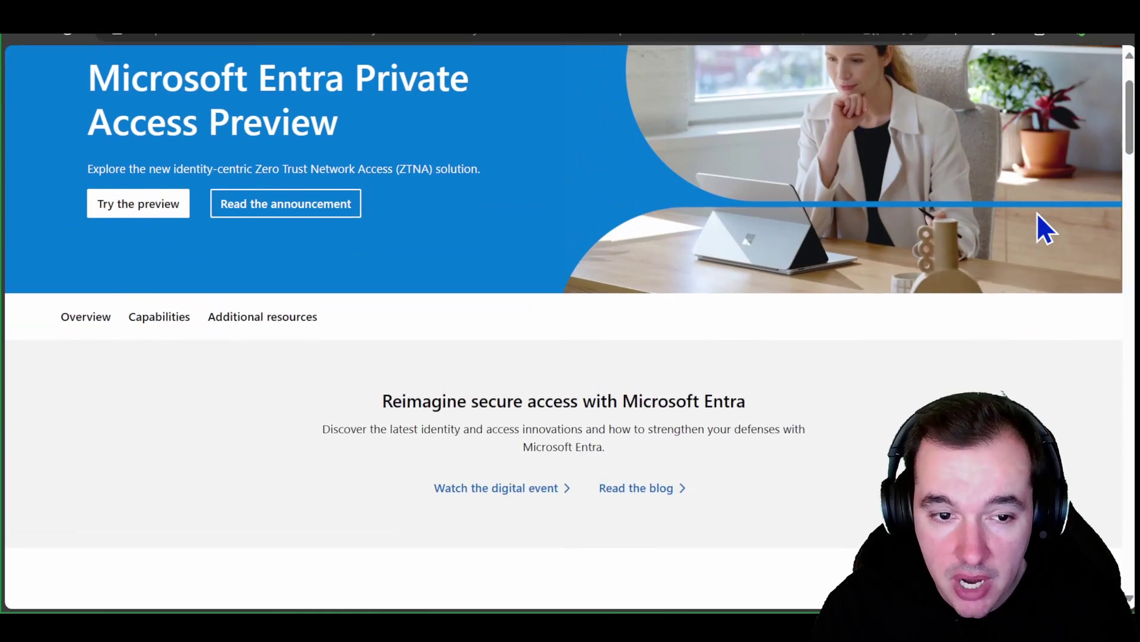
scroll(1046, 227, up, 2)
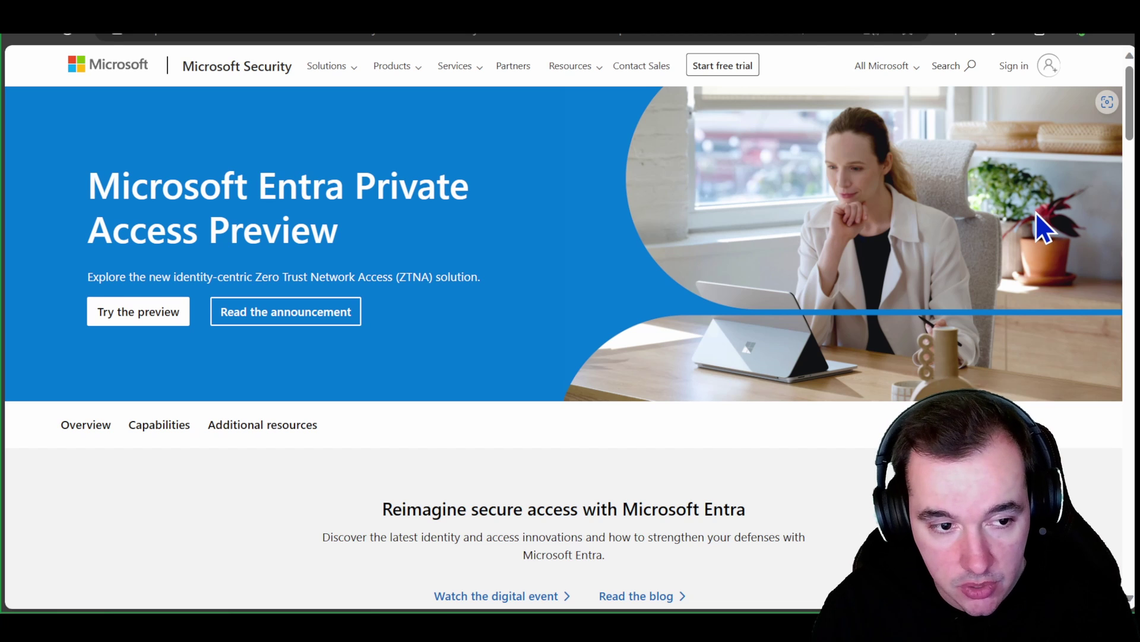
scroll(1036, 212, down, 12)
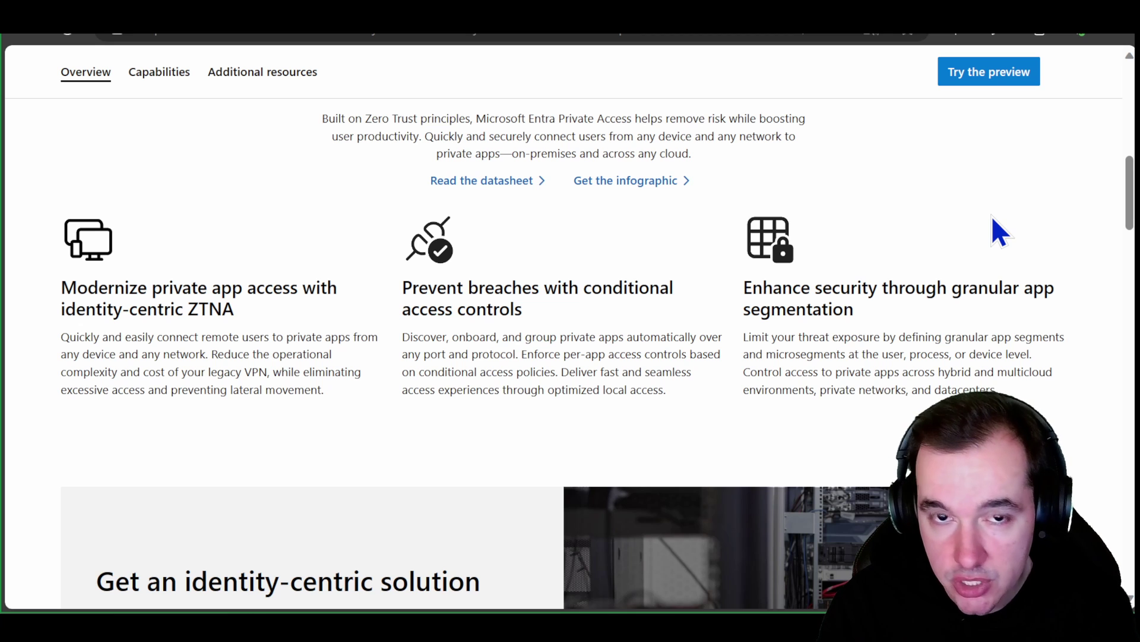
scroll(992, 217, up, 1)
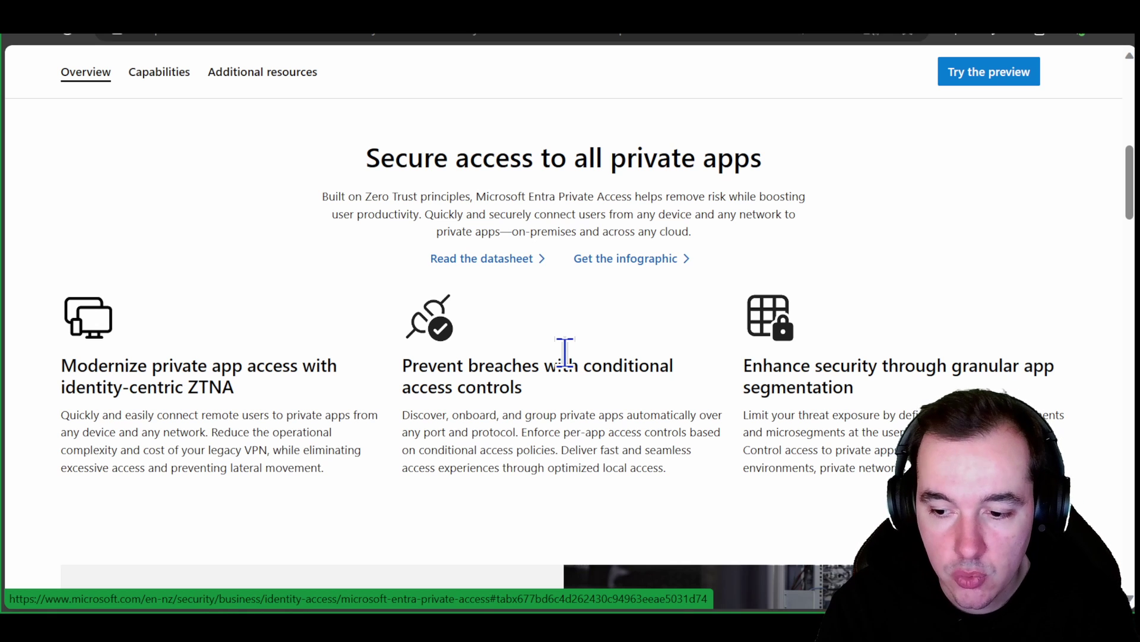
scroll(565, 256, down, 6)
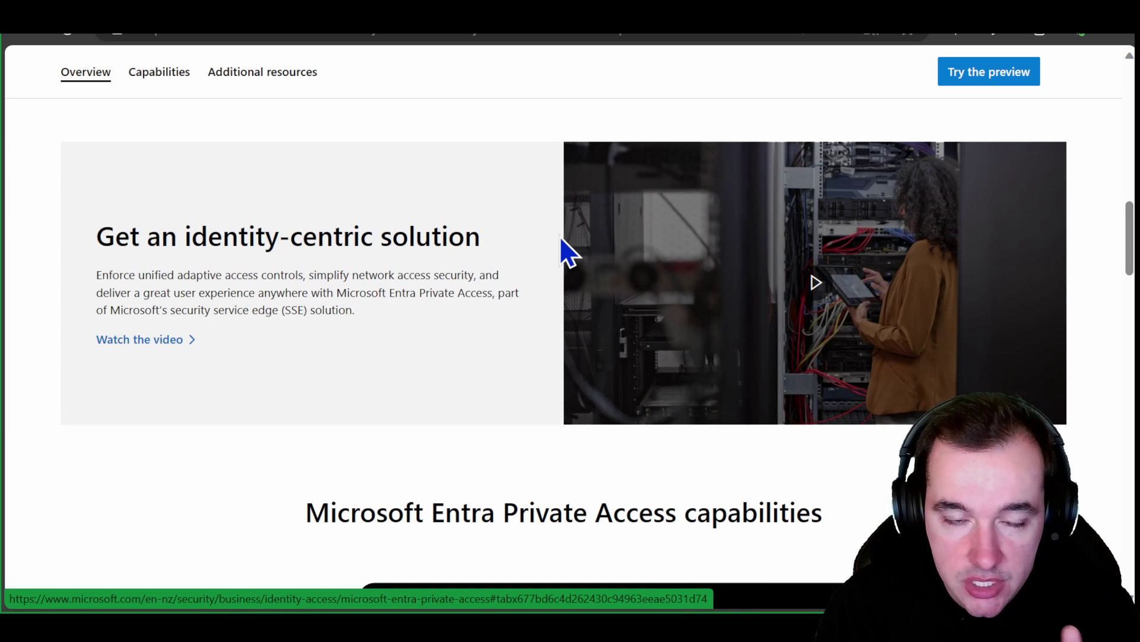
scroll(563, 235, down, 3)
scroll(563, 237, down, 3)
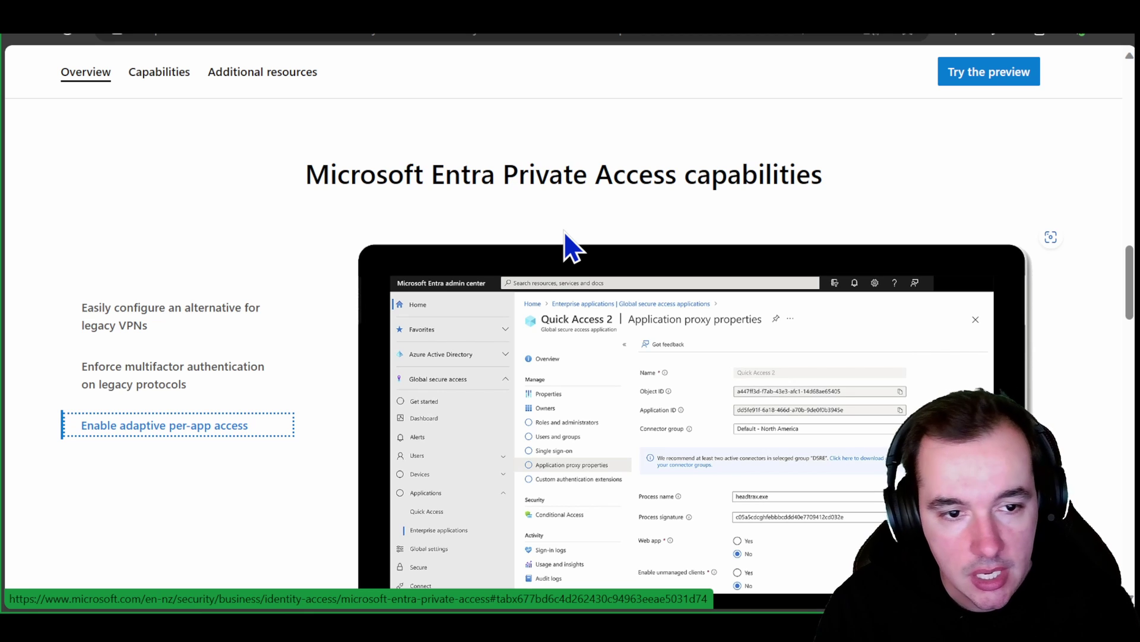
scroll(568, 244, down, 1)
scroll(315, 277, up, 1)
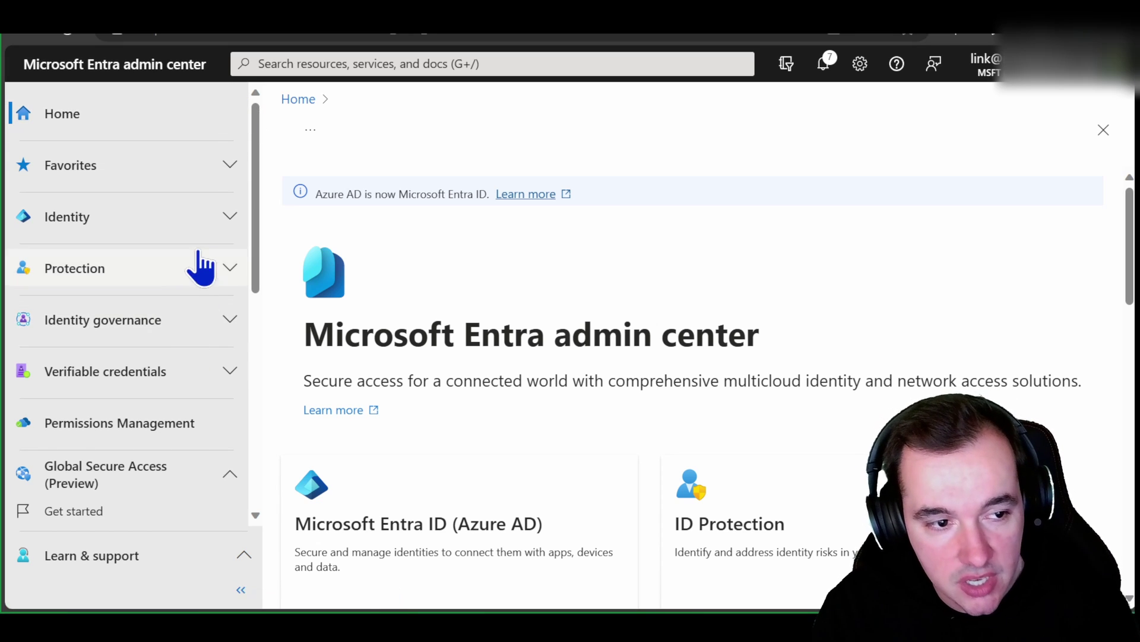
Step: Look over the Identity and Protection sections of the Microsoft Entra admin center and collapse them again
click(237, 218)
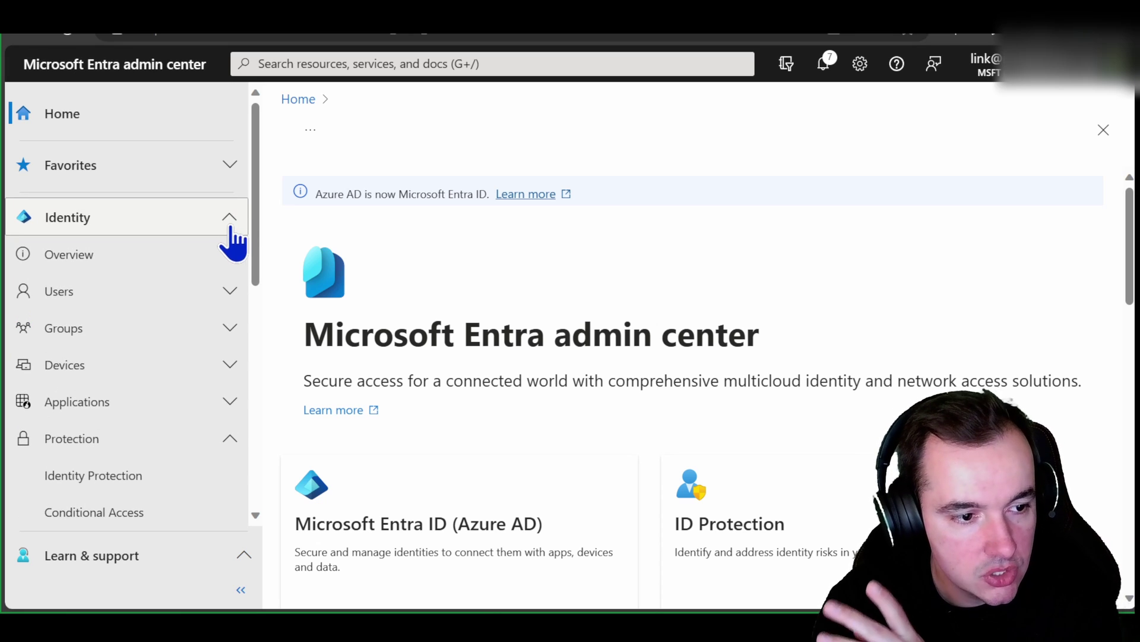
click(229, 220)
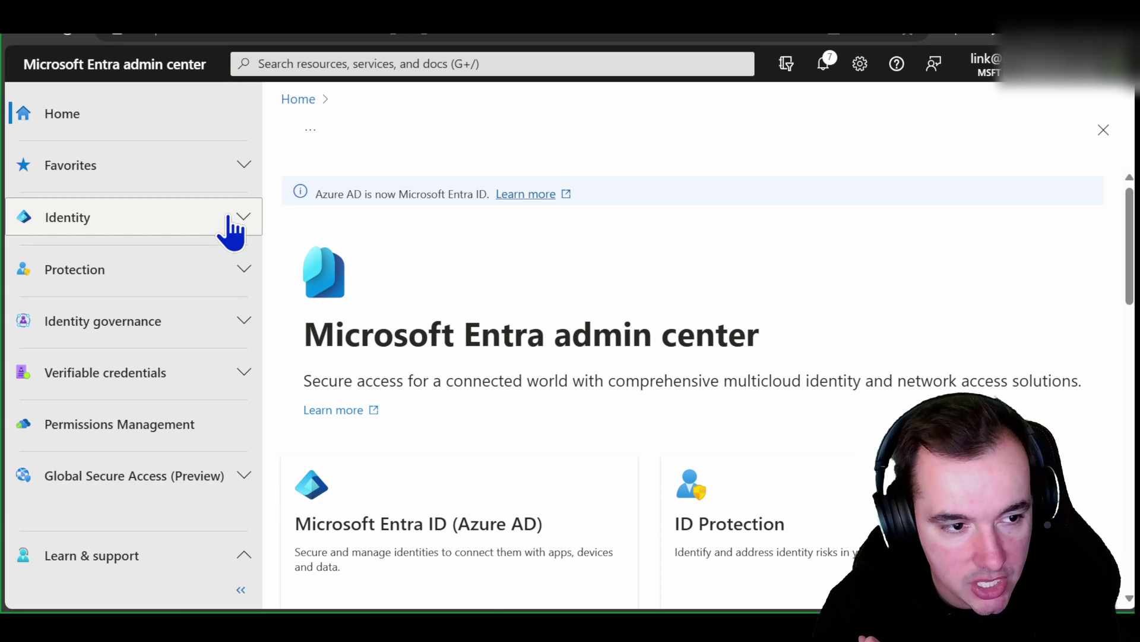
click(249, 274)
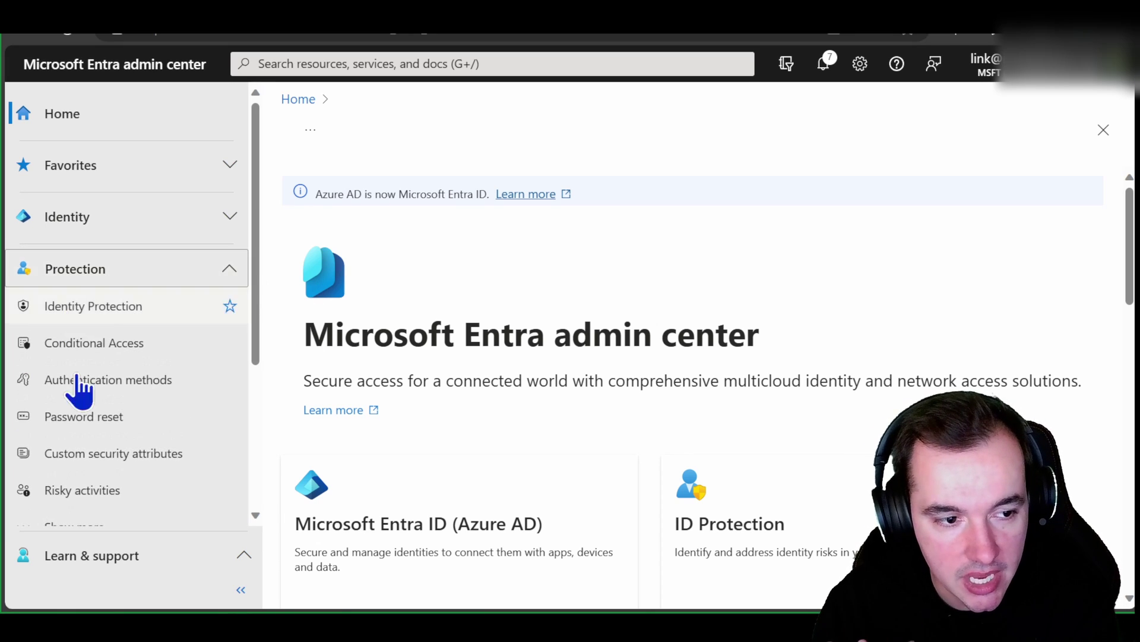
click(224, 272)
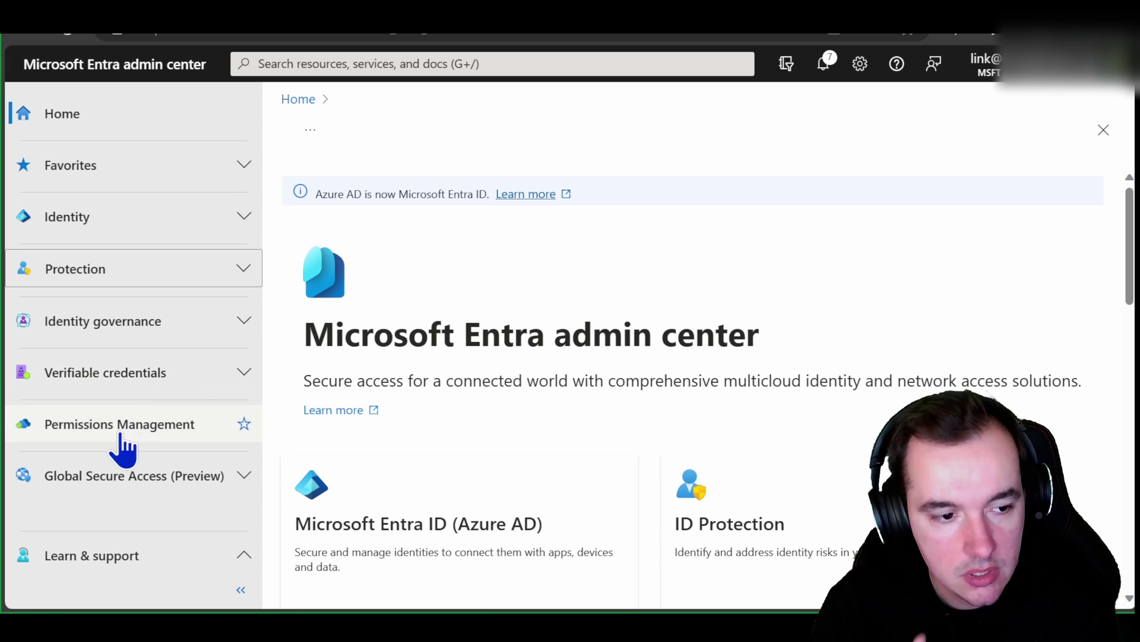
Step: Review the Get started guides of Global Secure Access (Preview) and open its Dashboard
click(107, 482)
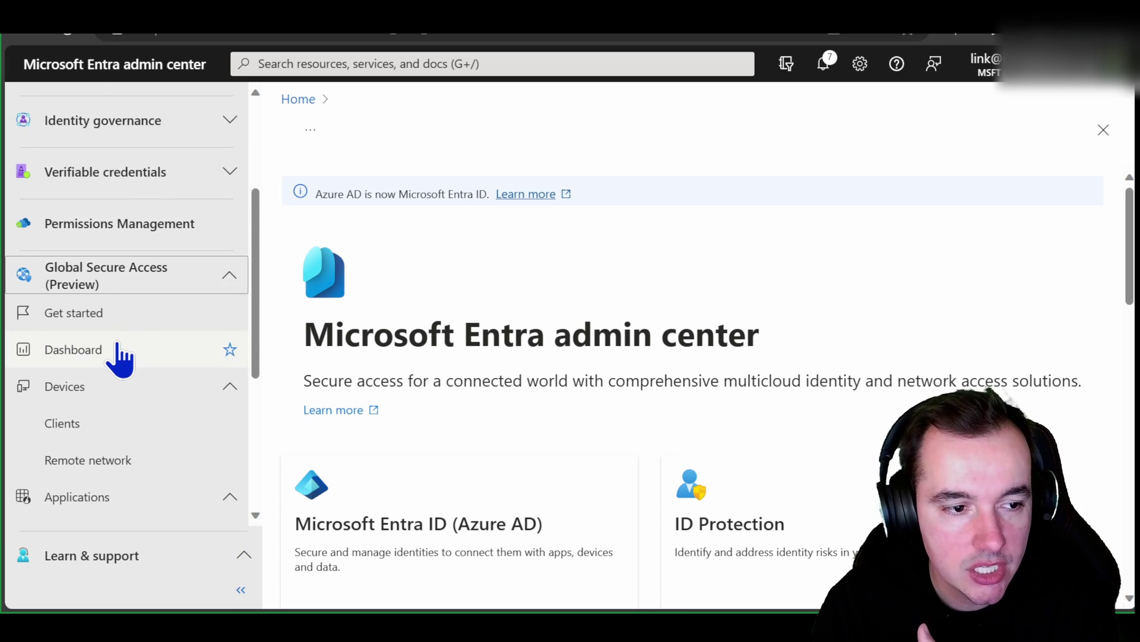
scroll(119, 352, down, 2)
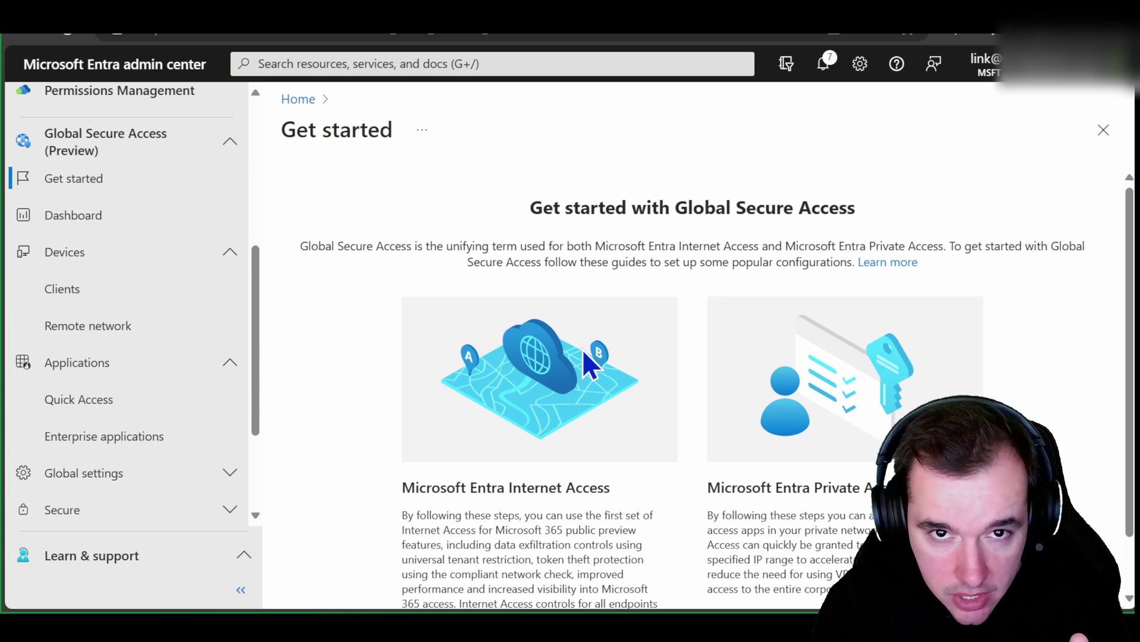
scroll(582, 349, down, 1)
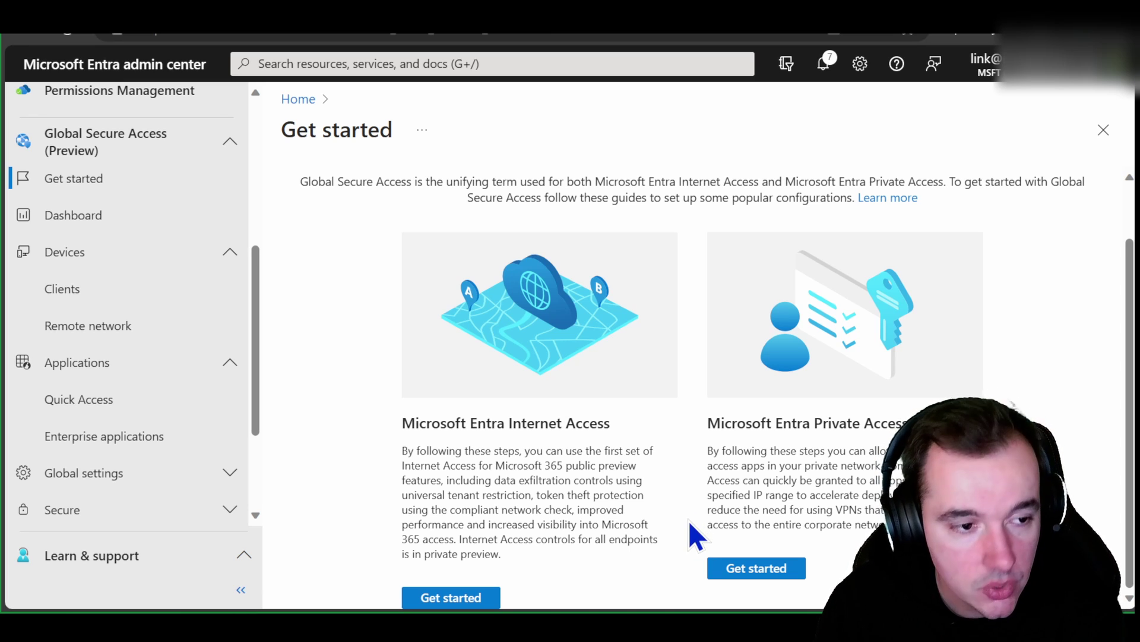
click(71, 221)
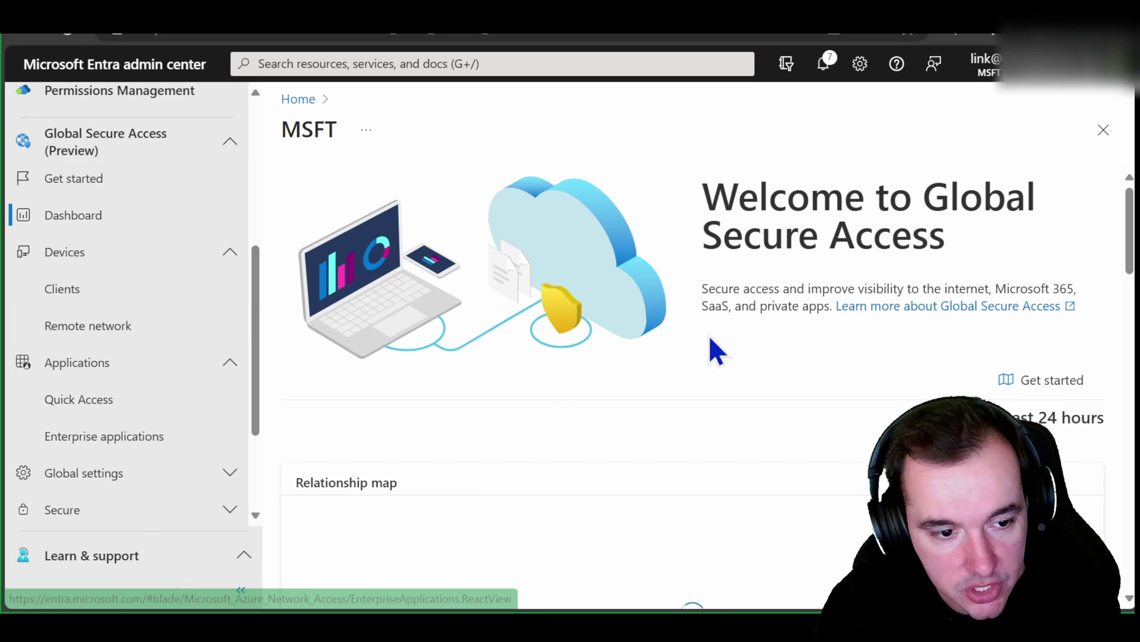
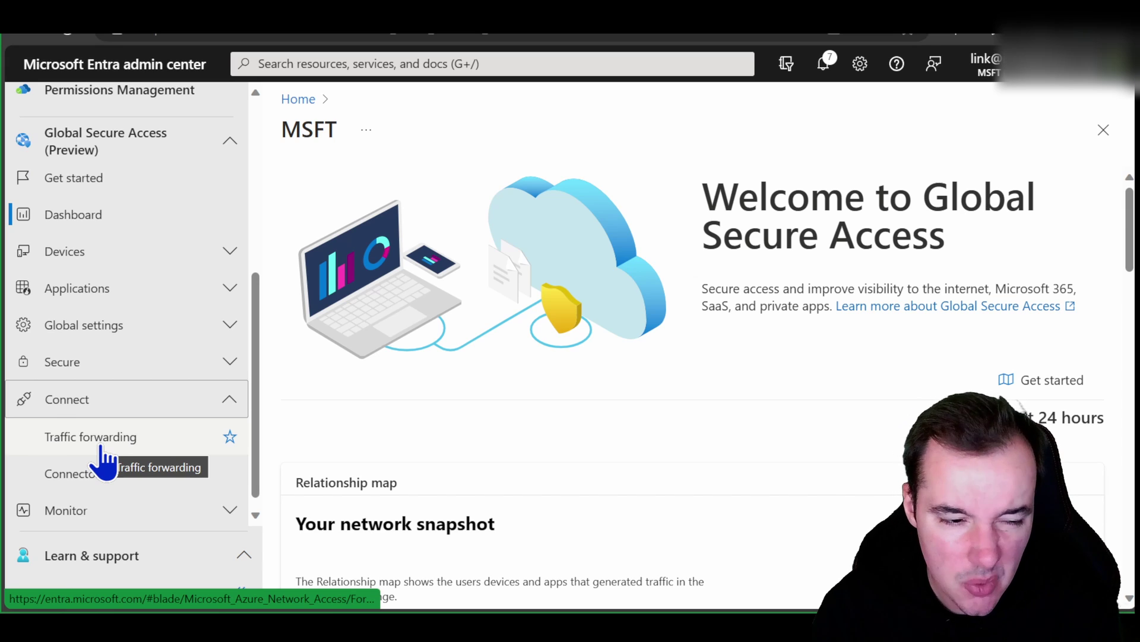
Step: Open Traffic forwarding and examine the Microsoft 365 access profile and the Private access profile
click(101, 446)
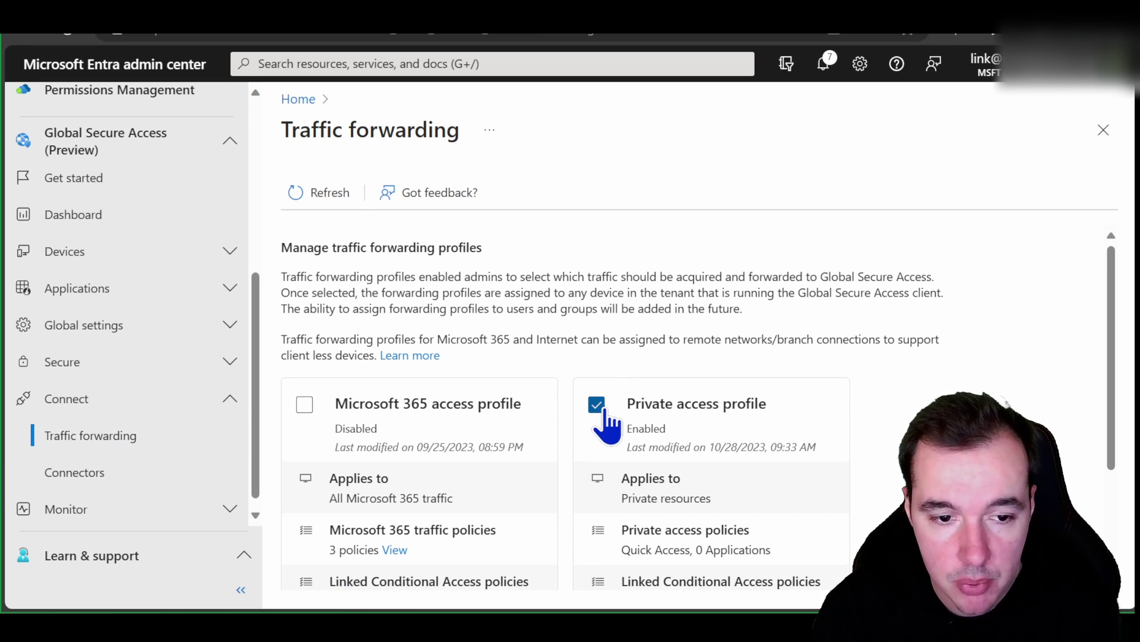
scroll(742, 386, down, 1)
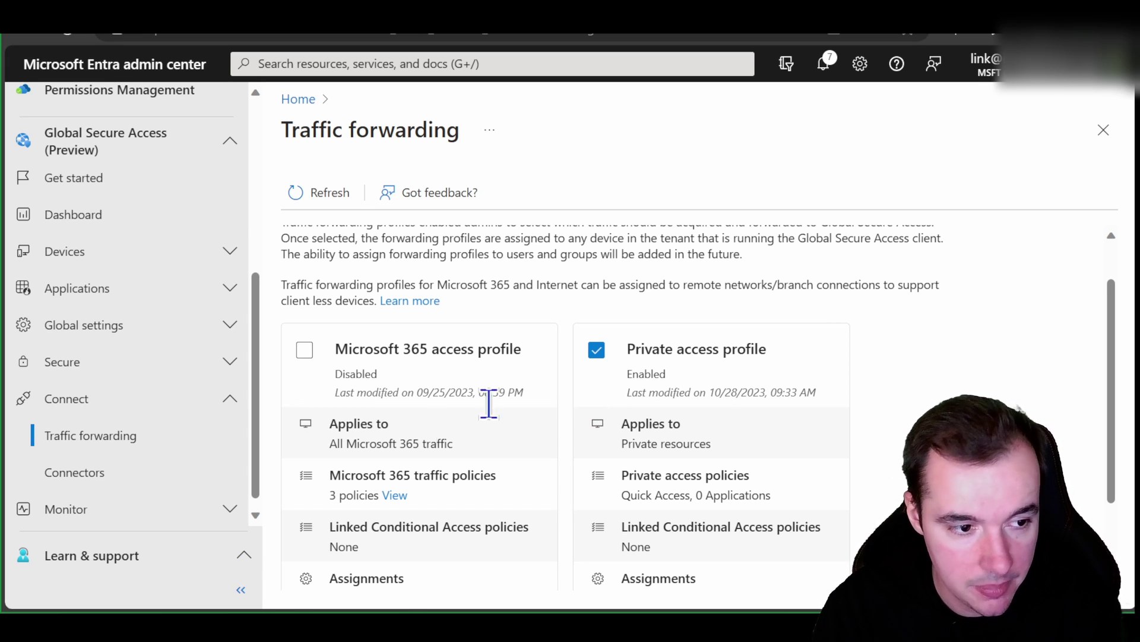
Step: Open the Connectors page and review the Application Proxy connector download details alongside the lab diagram
click(105, 465)
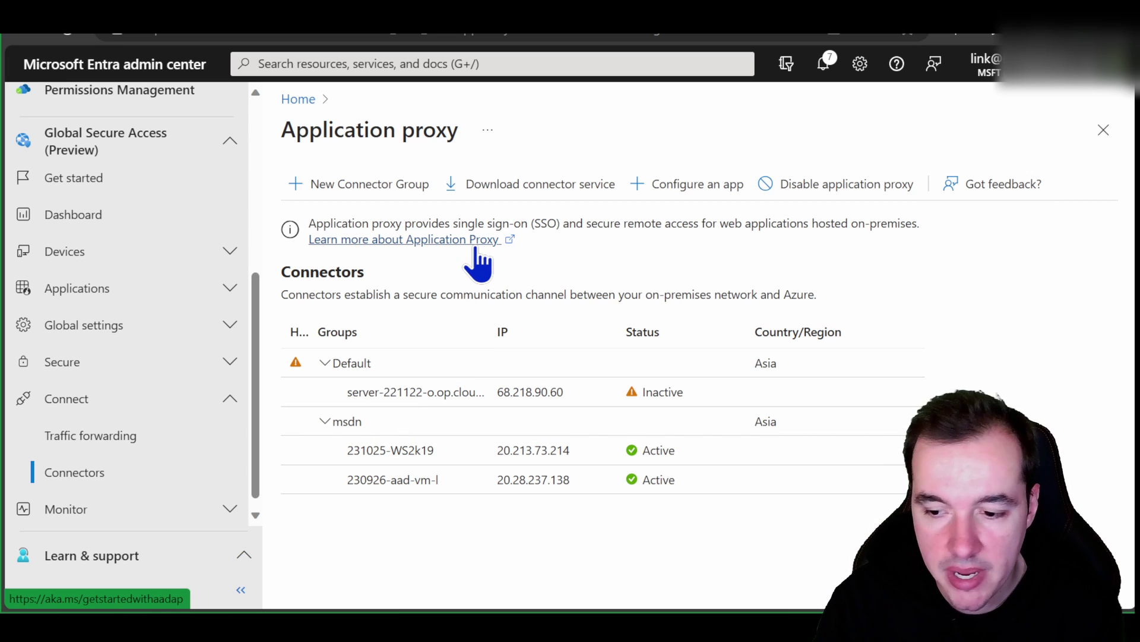
click(557, 205)
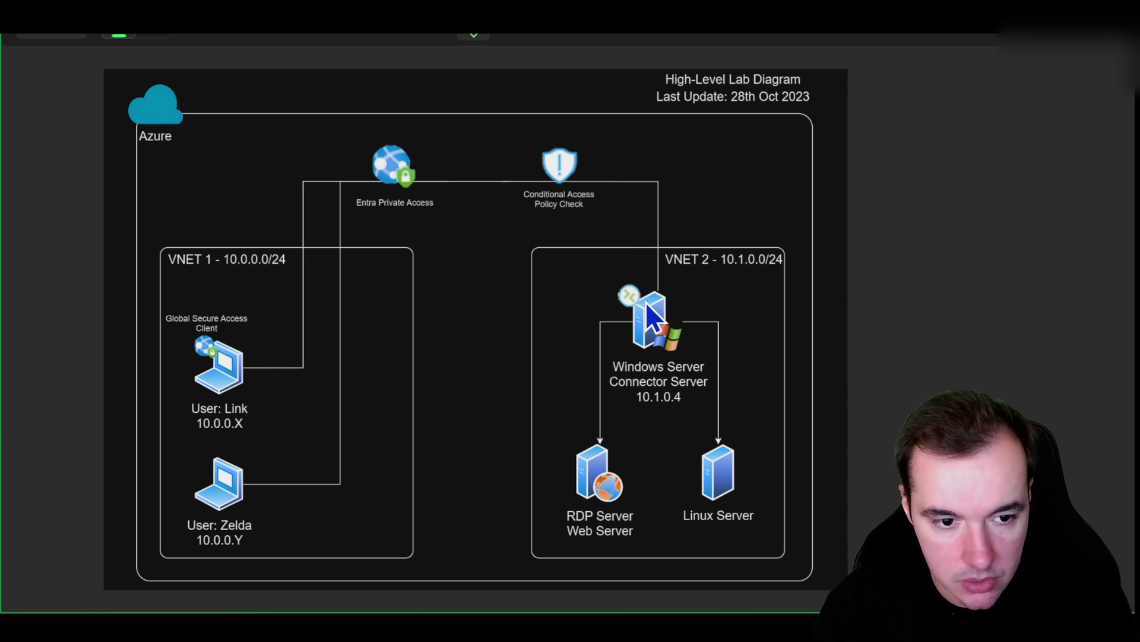
key(alt+Tab)
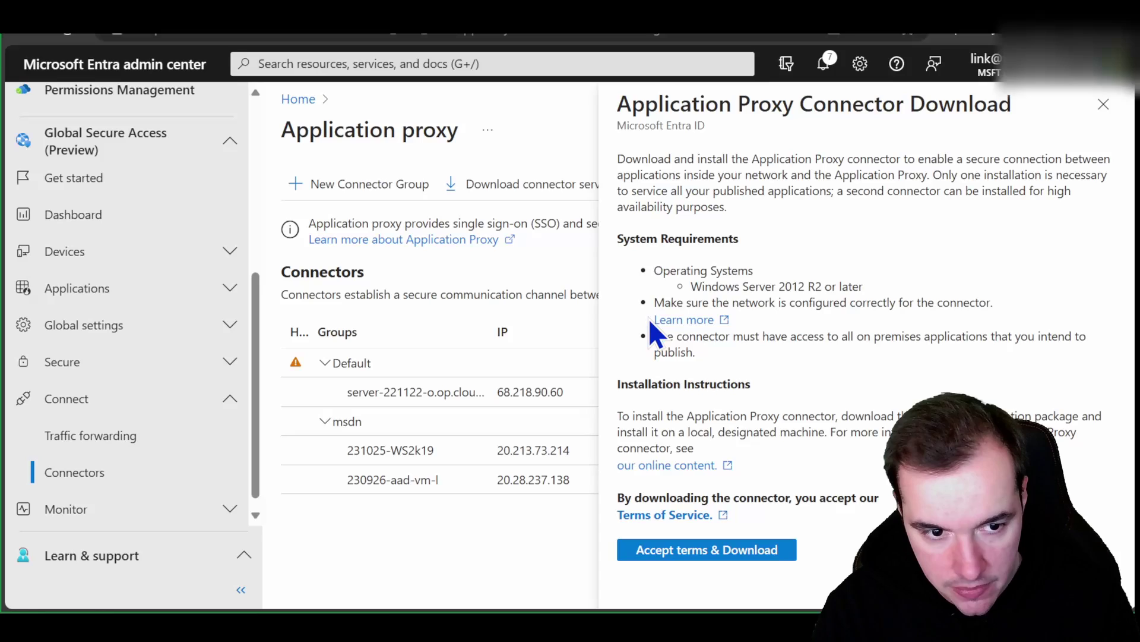
click(1104, 104)
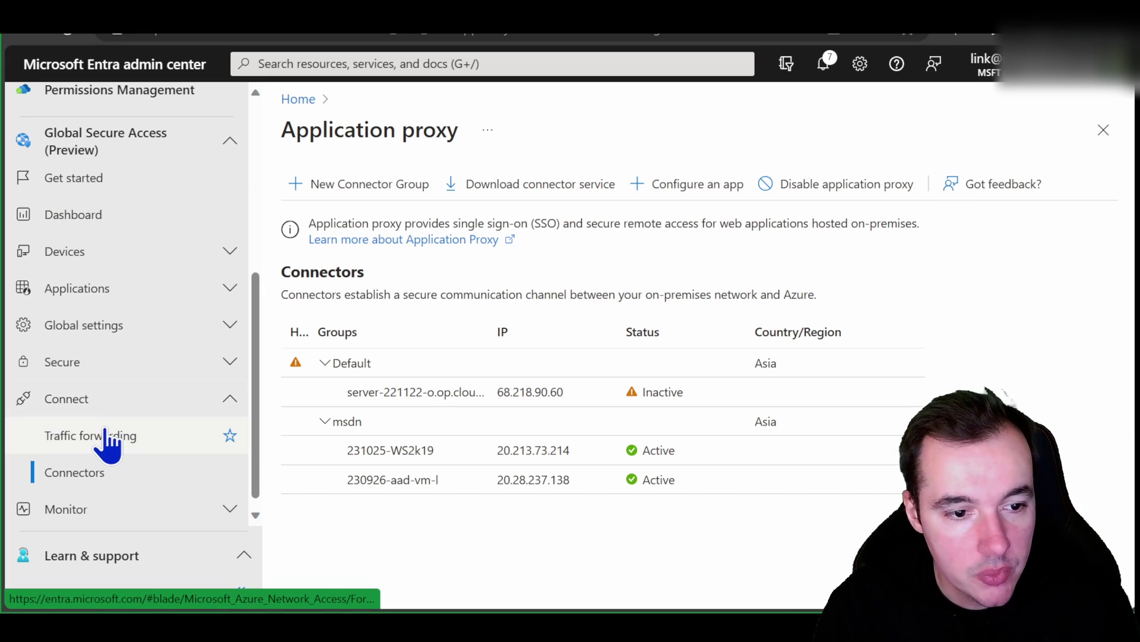
Step: Open the Quick Access configuration and review its name, connector group and application segments alongside the lab diagram
click(105, 292)
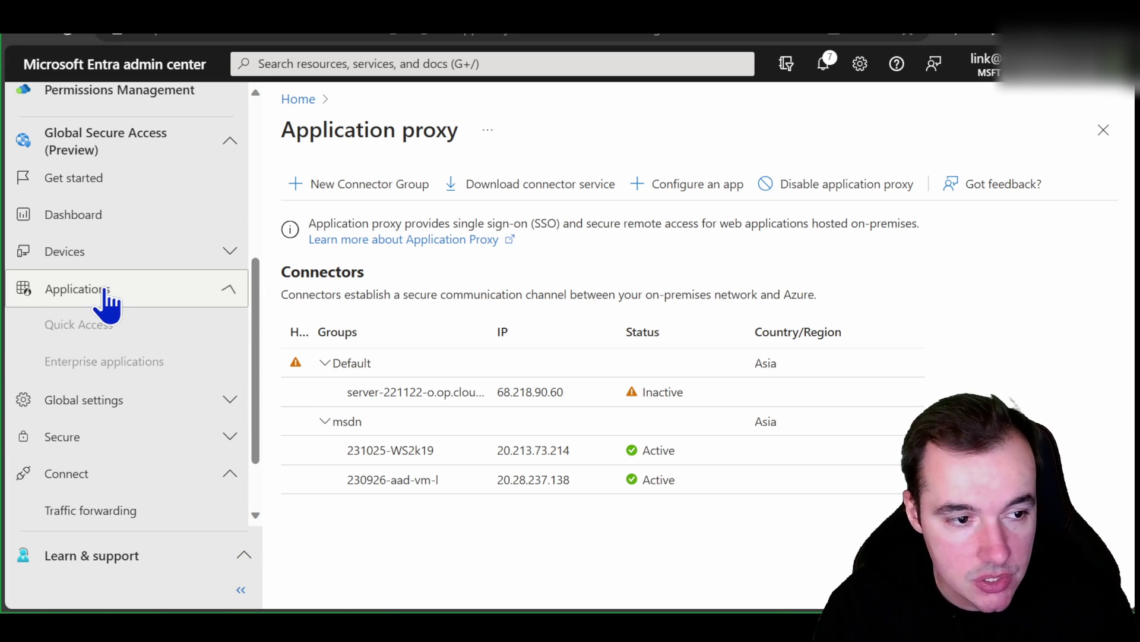
click(79, 330)
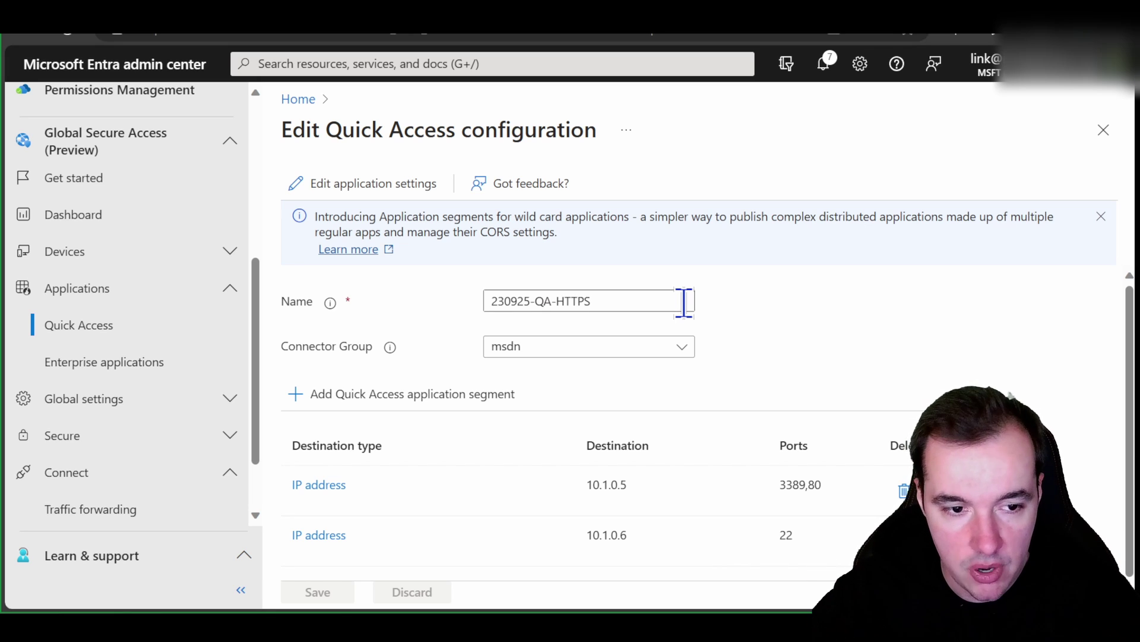
click(611, 306)
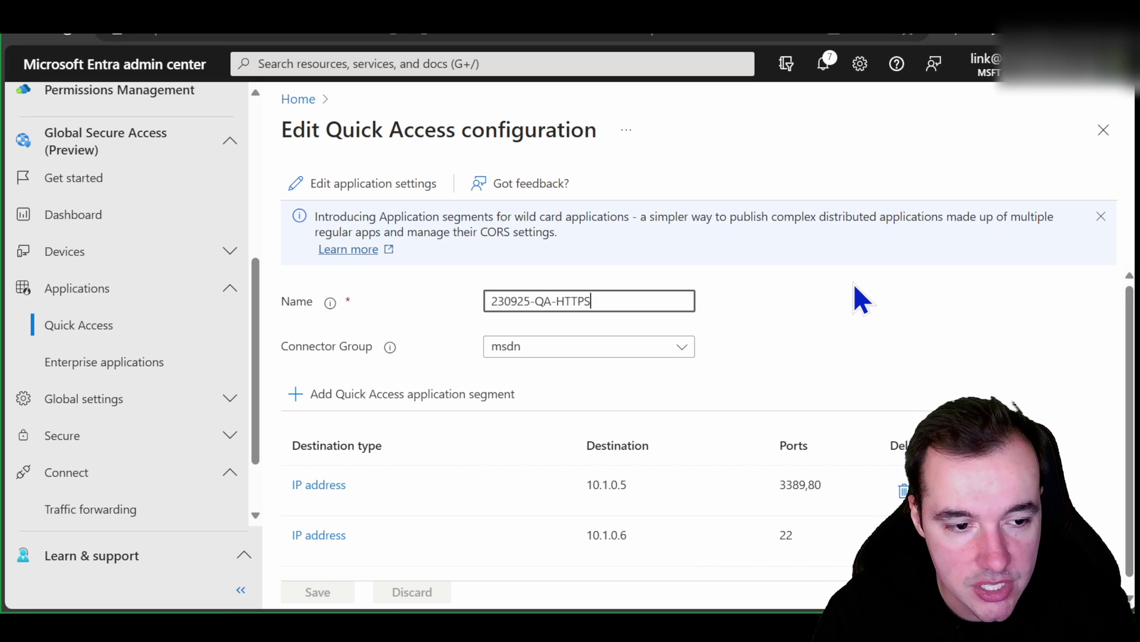
scroll(854, 283, down, 1)
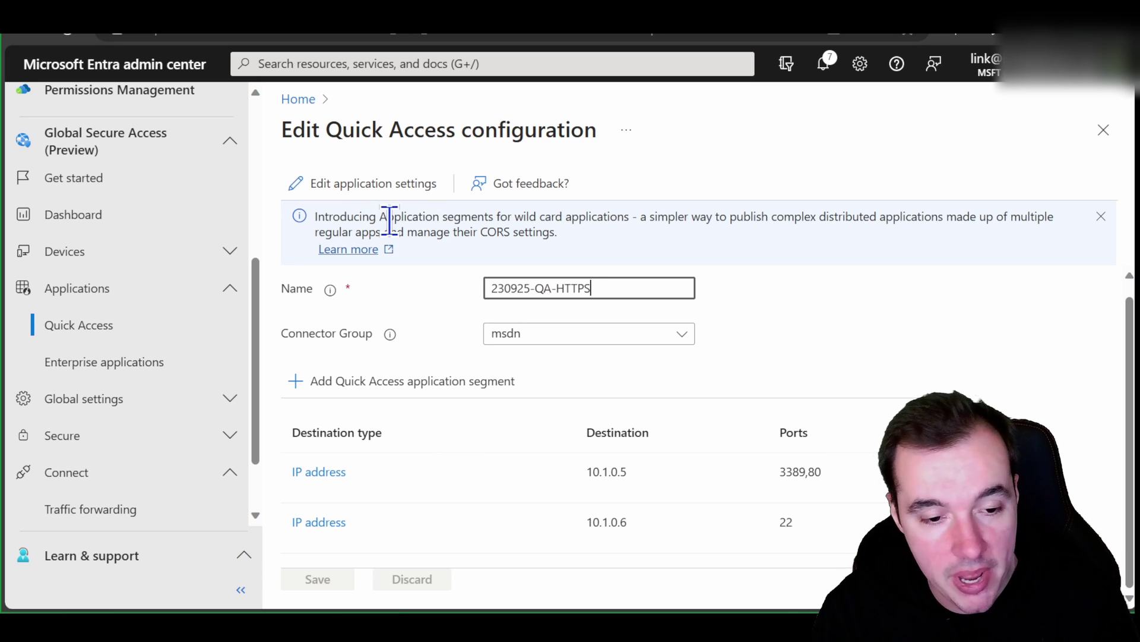
key(alt+Tab)
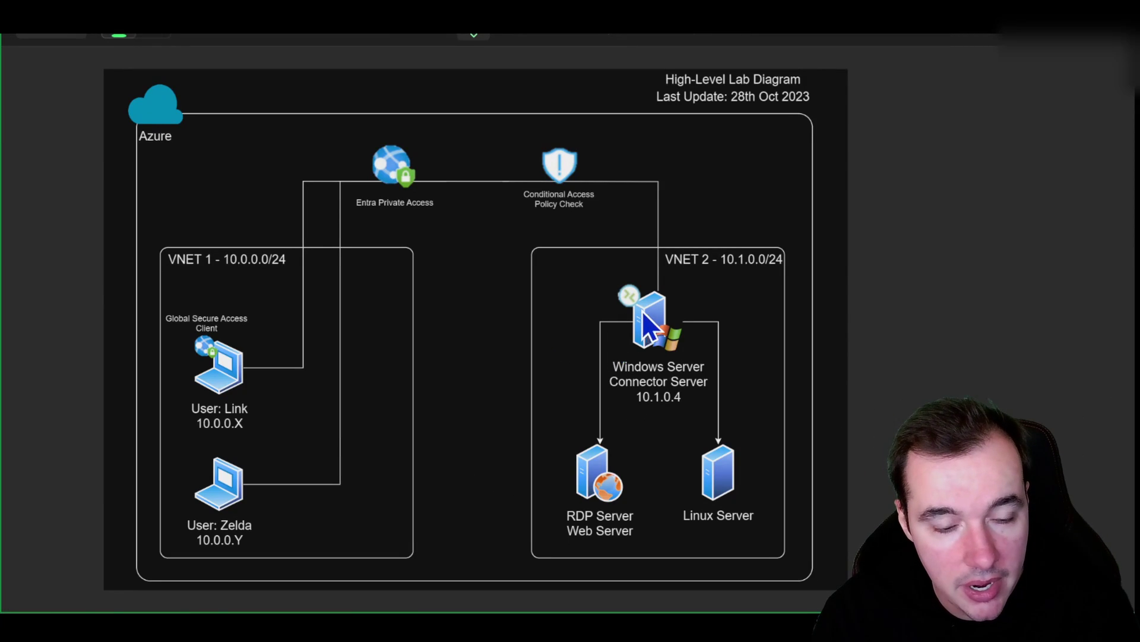
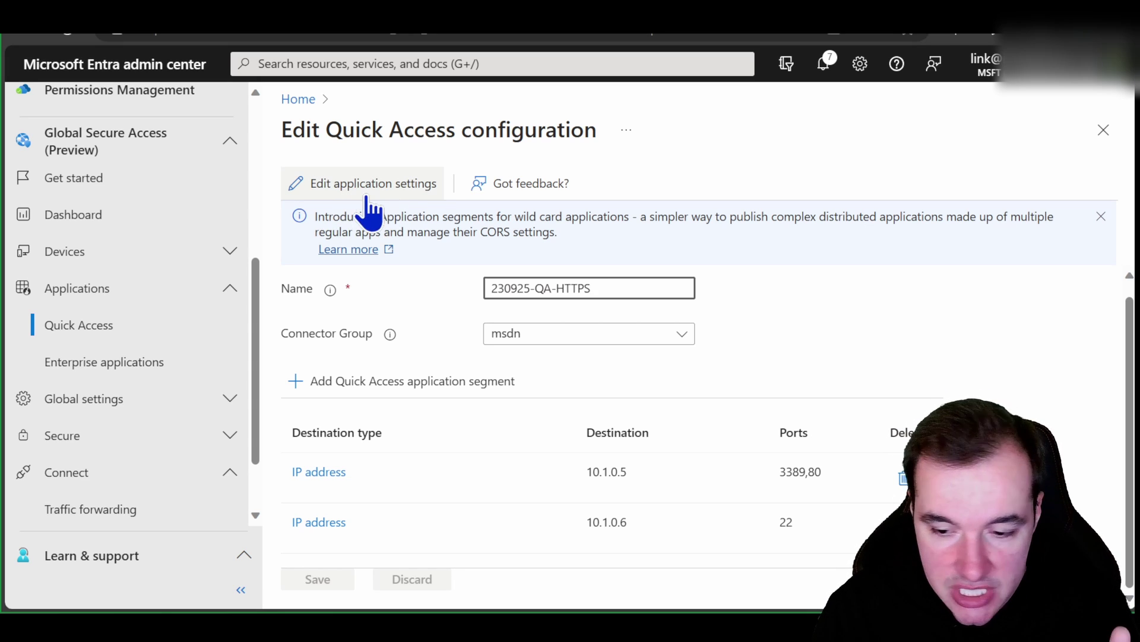
Step: Open the application settings of 230925-QA-HTTPS and review its assigned users and groups
click(366, 197)
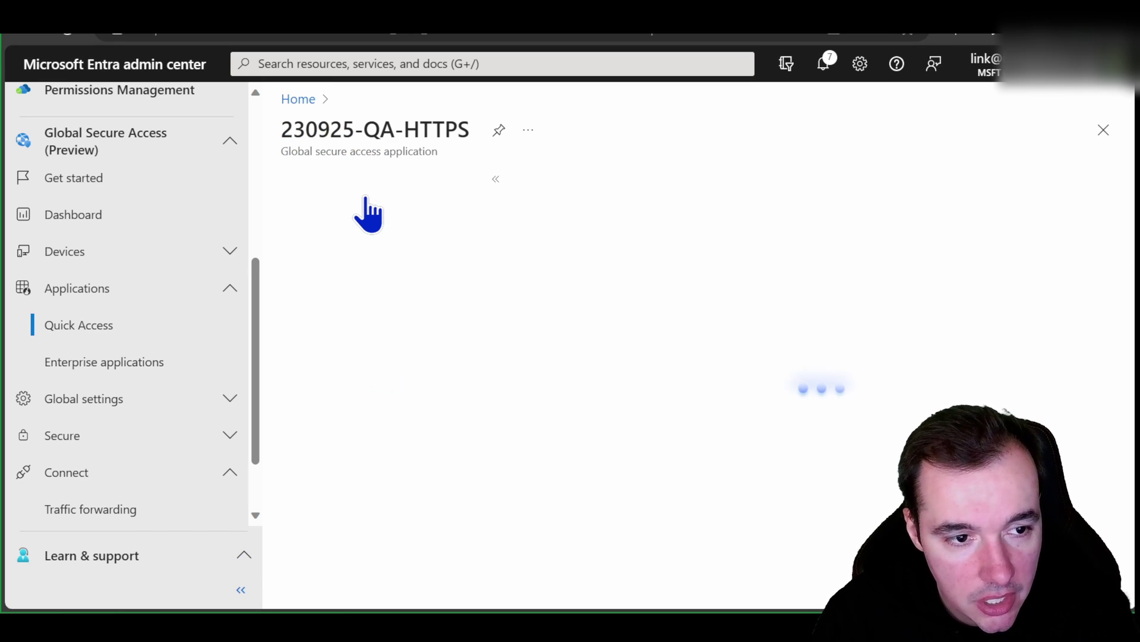
scroll(178, 210, up, 3)
scroll(119, 178, up, 3)
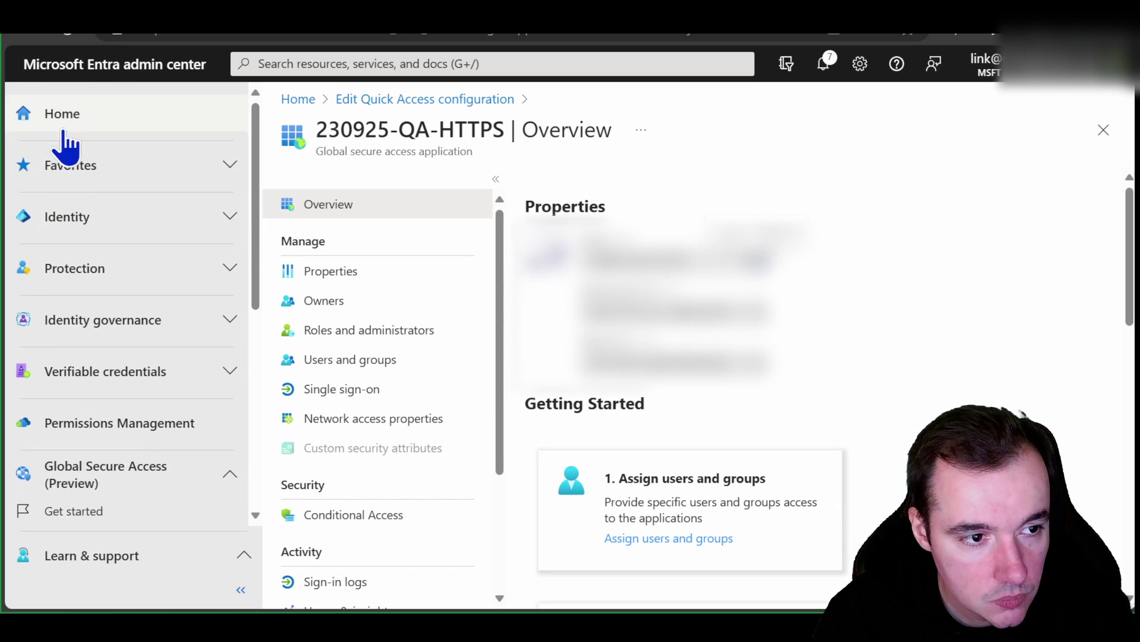
scroll(463, 240, down, 3)
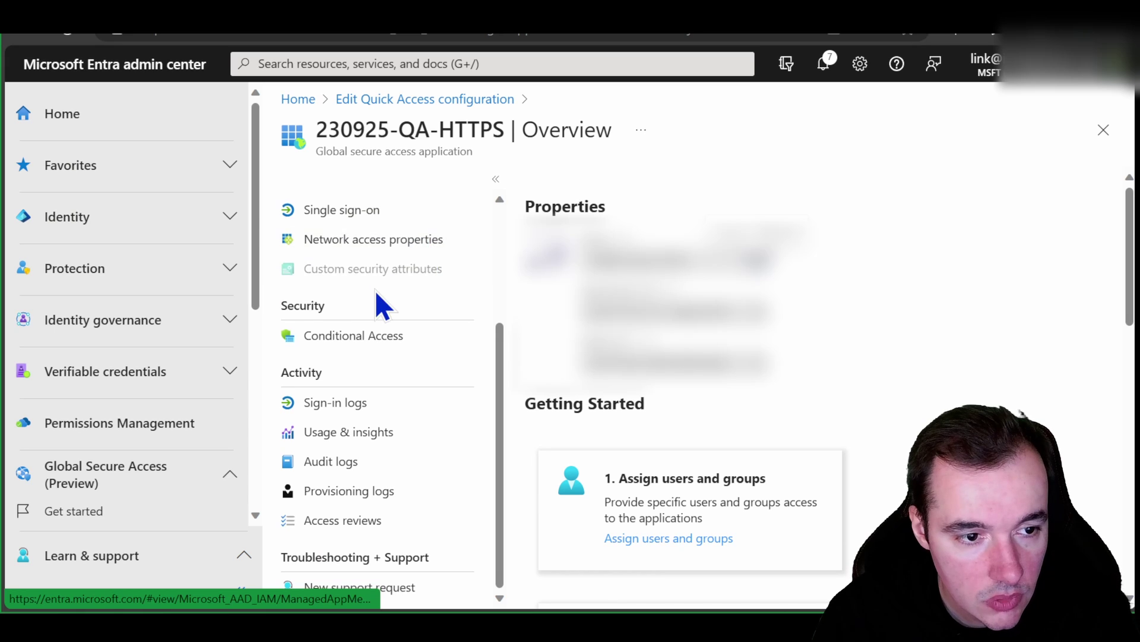
scroll(376, 298, up, 3)
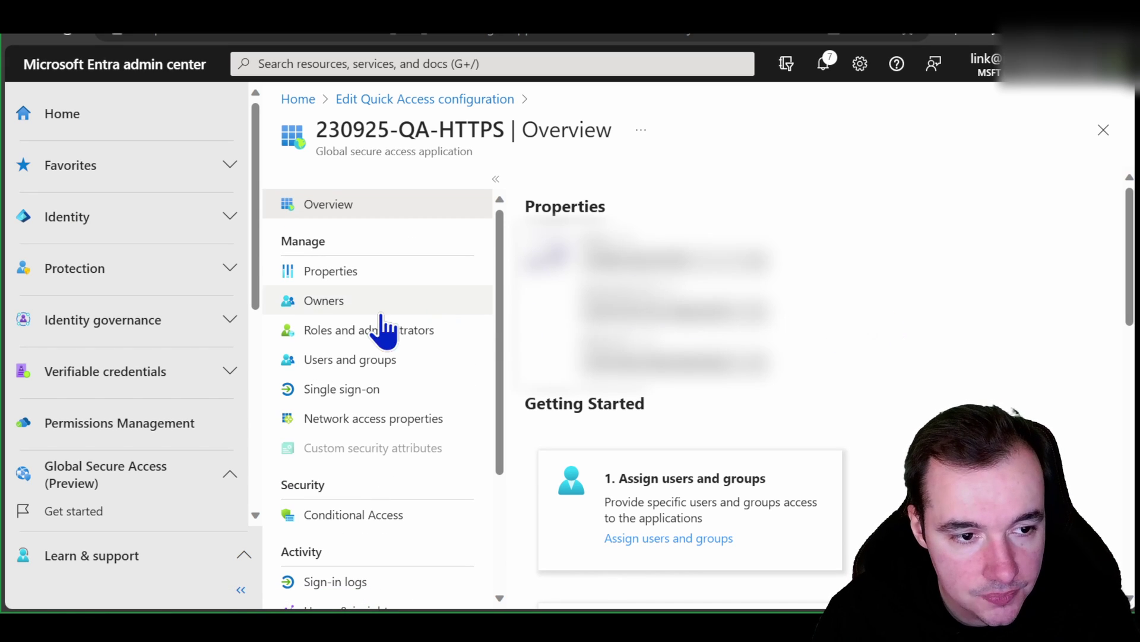
click(342, 360)
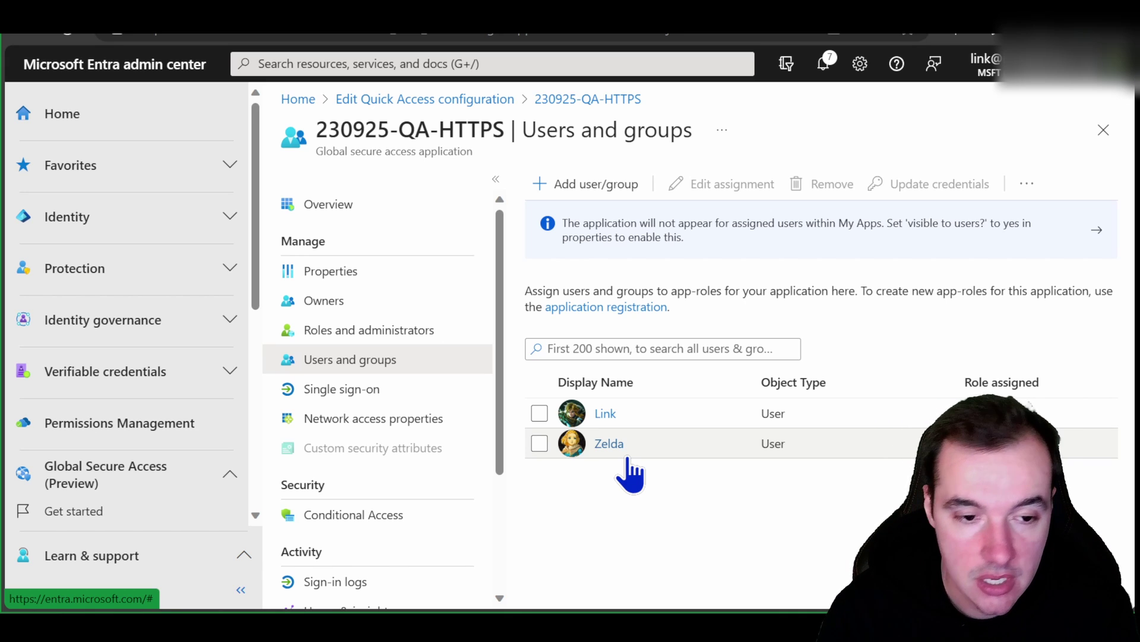
Step: Examine the Network access properties of 230925-QA-HTTPS, including its connector group, client access setting and application segments
click(376, 429)
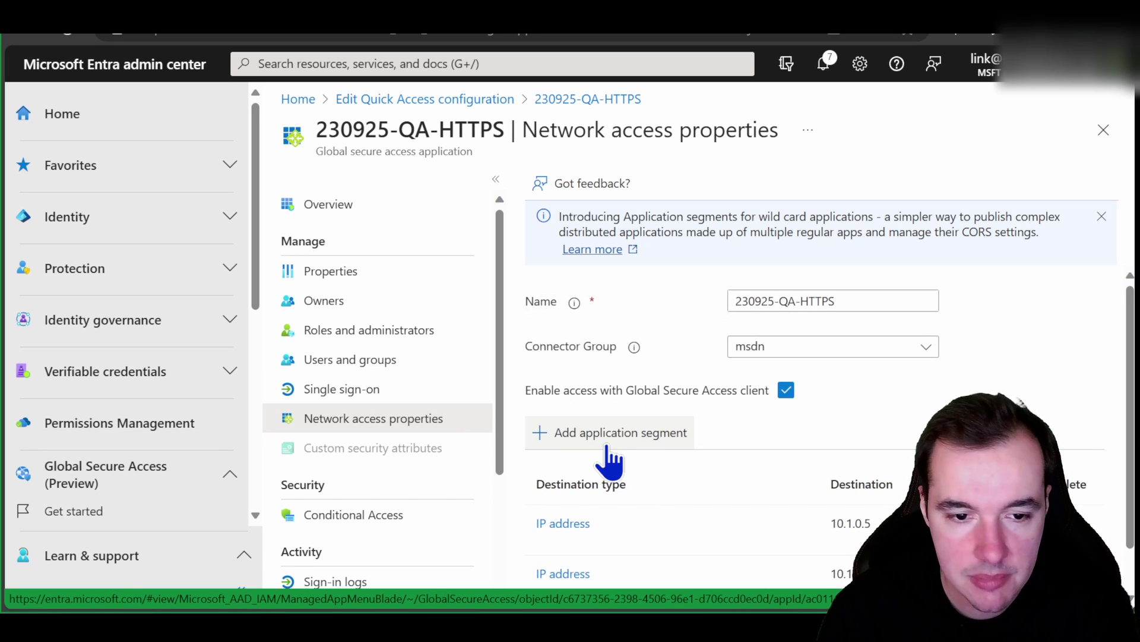
scroll(609, 460, down, 1)
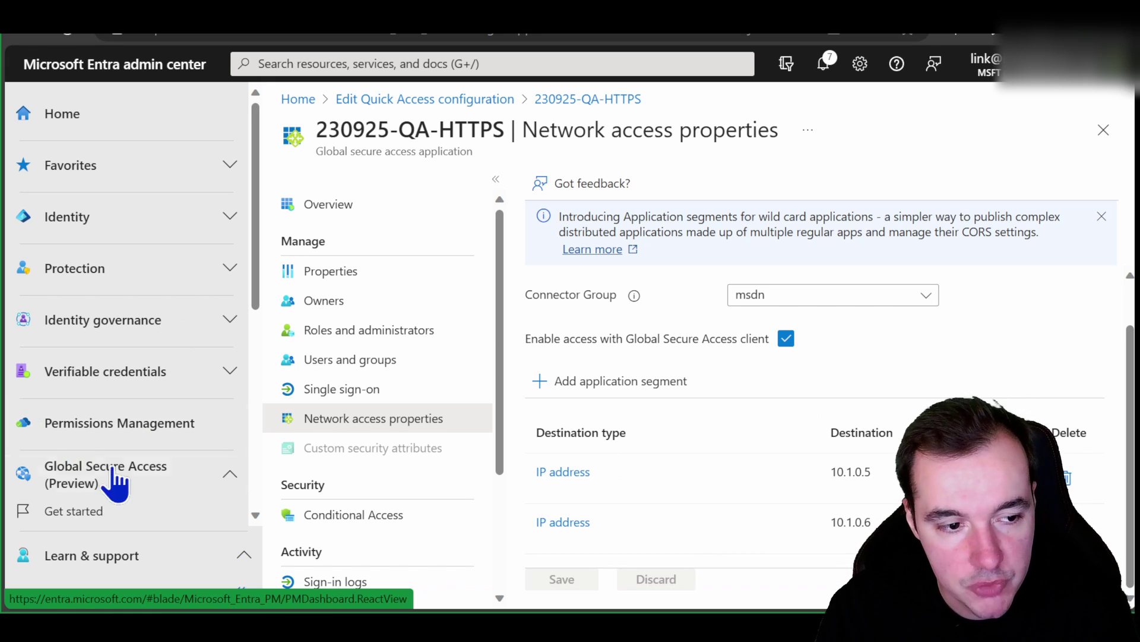
scroll(115, 475, down, 5)
scroll(130, 368, down, 2)
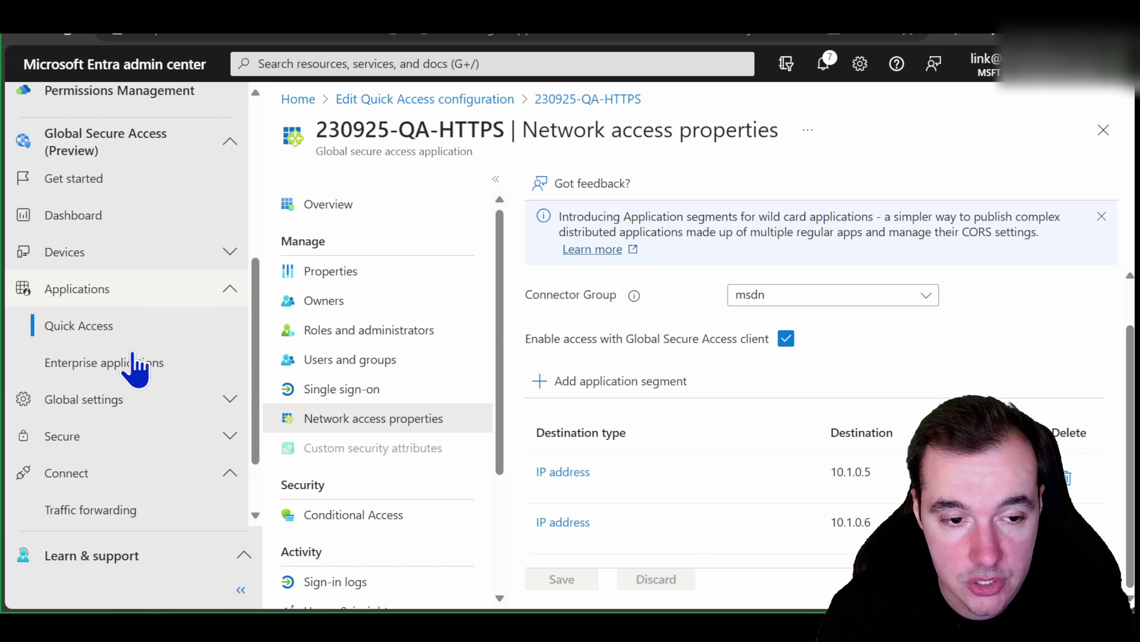
Step: Review the Conditional Access policies of 230925-QA-HTTPS, inspecting the assignments and access controls of CAPolicy-overall before closing it
scroll(362, 383, down, 2)
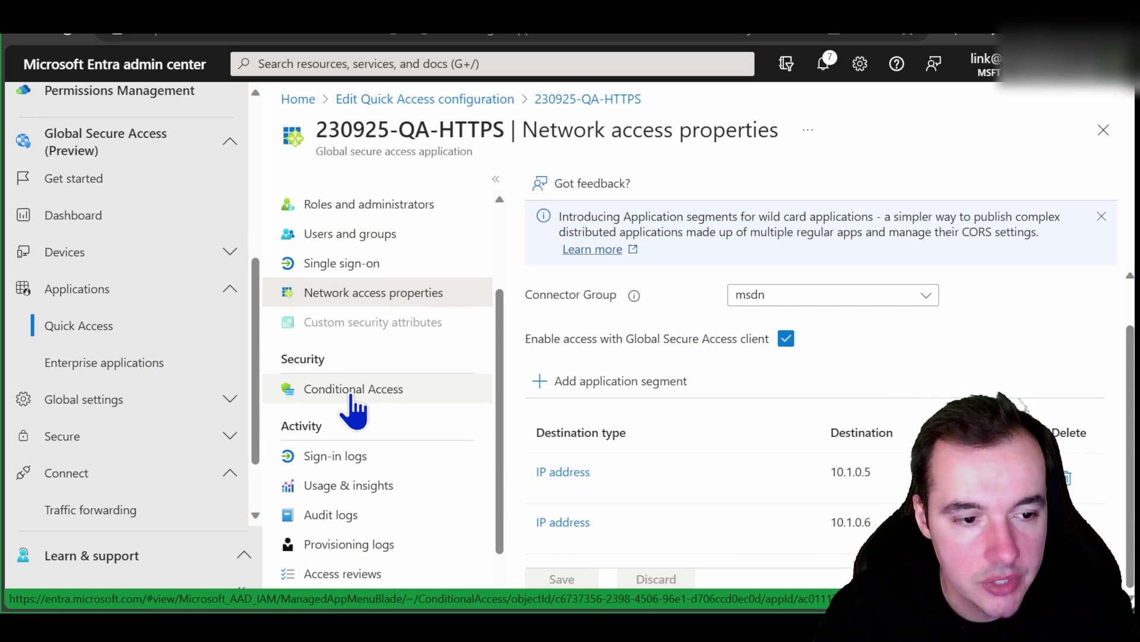
click(354, 392)
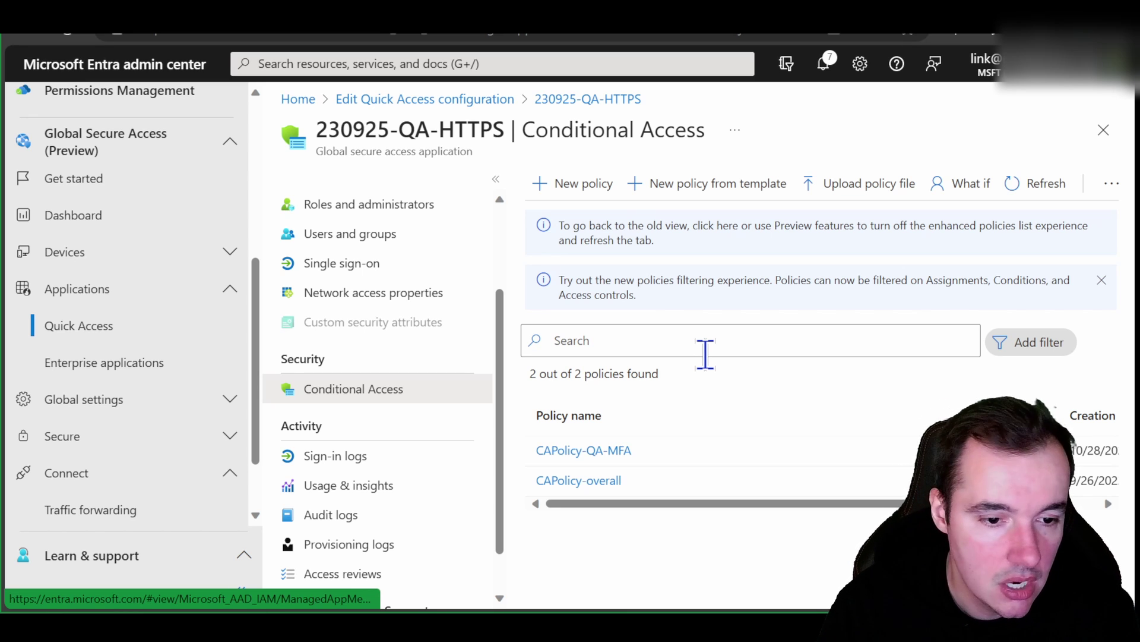
click(579, 480)
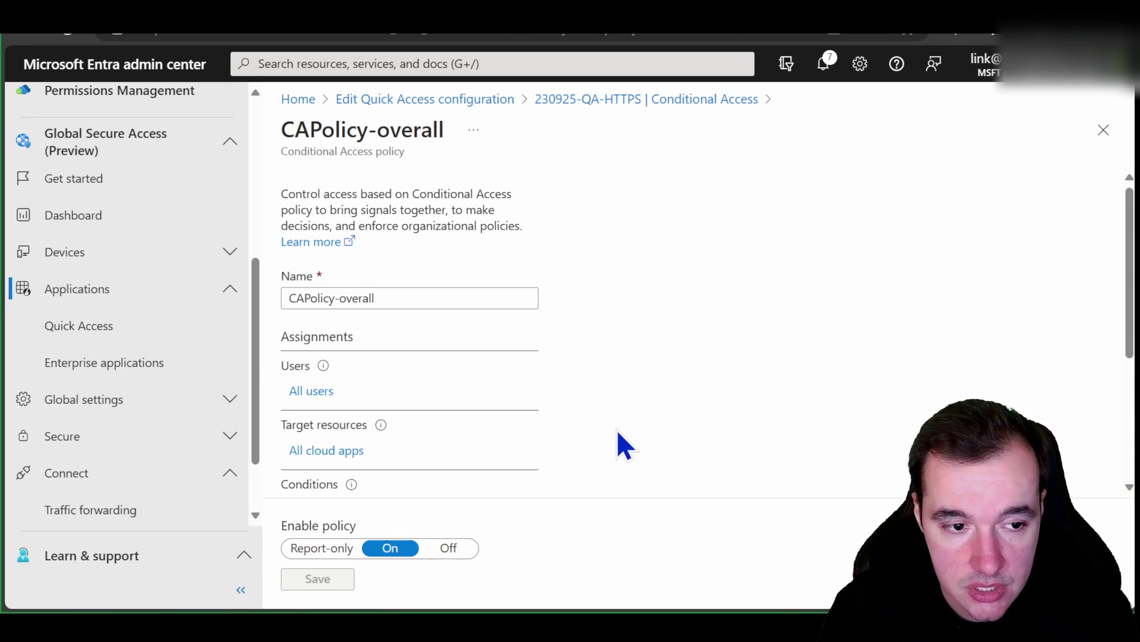
scroll(463, 337, down, 2)
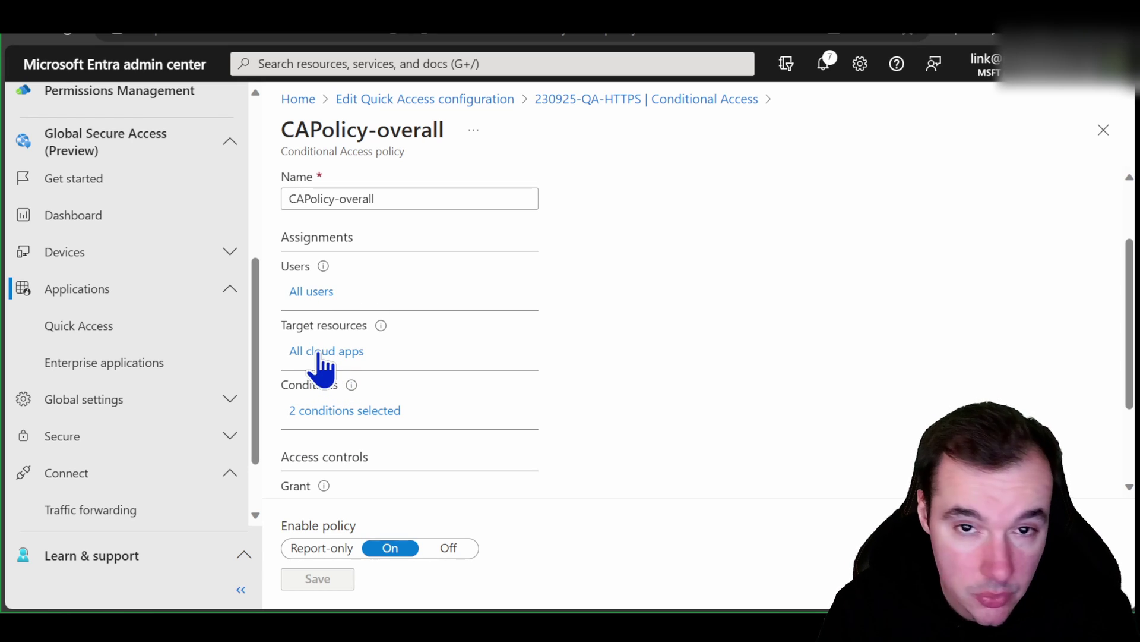
scroll(345, 428, down, 1)
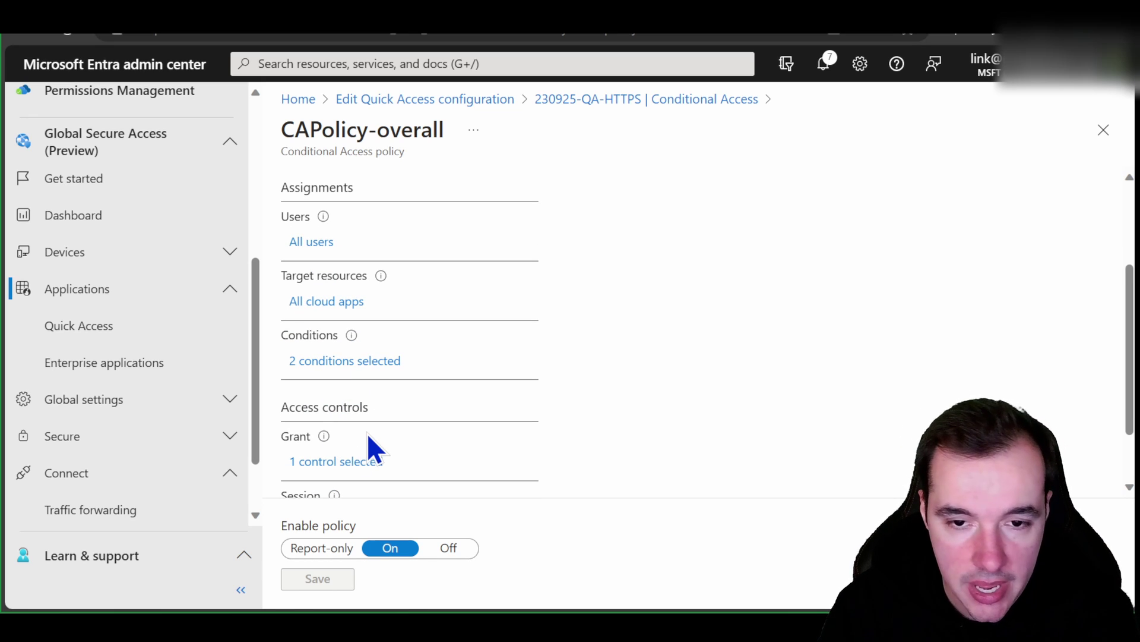
click(1102, 135)
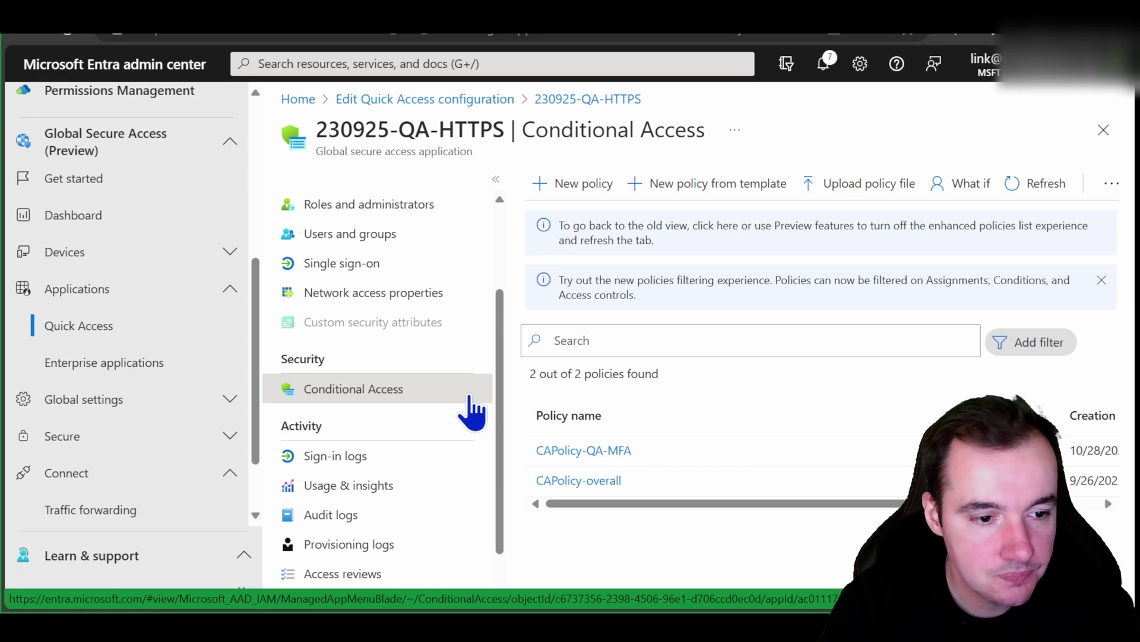
scroll(466, 398, down, 1)
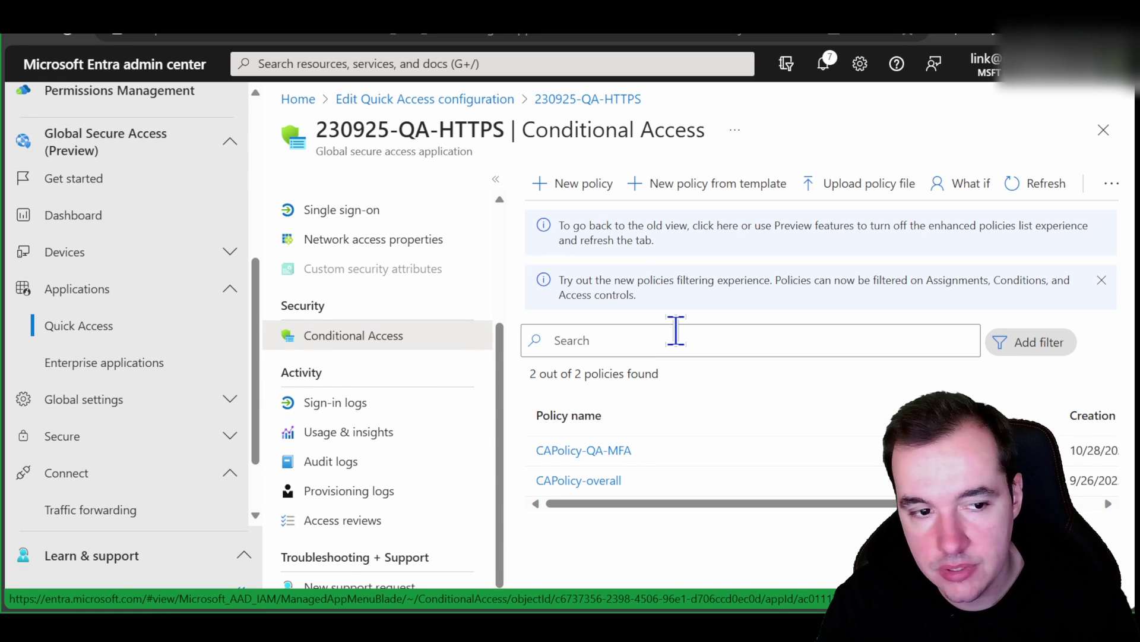
scroll(479, 416, up, 3)
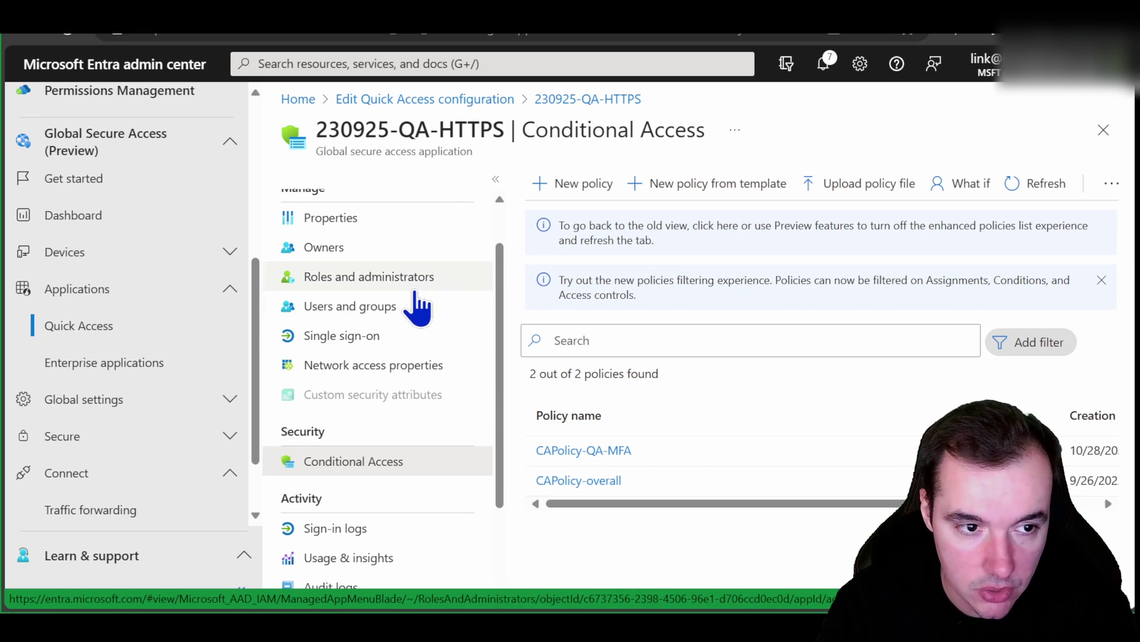
scroll(380, 249, up, 1)
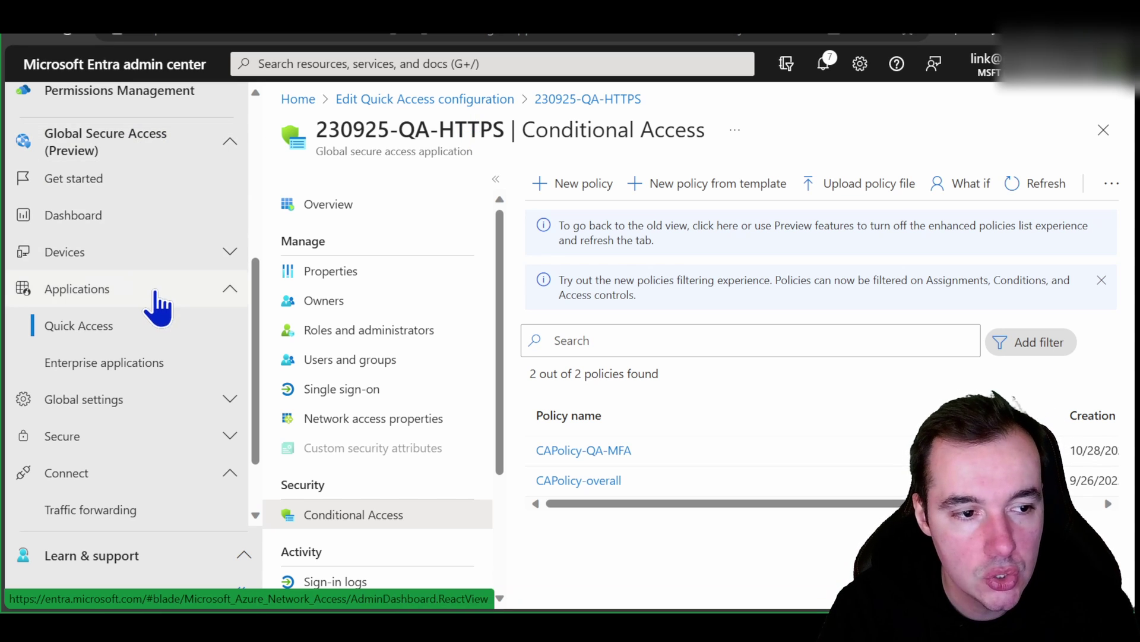
Step: Open the Clients page under Devices and read the Global Secure Access client's platform availability and system requirements
click(137, 261)
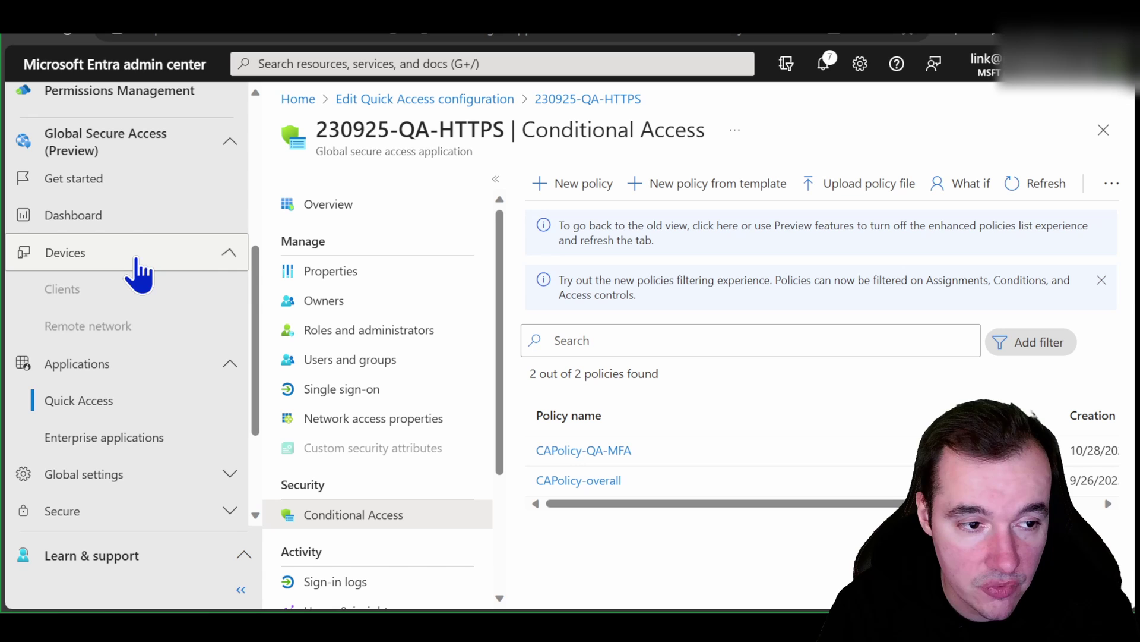
click(92, 297)
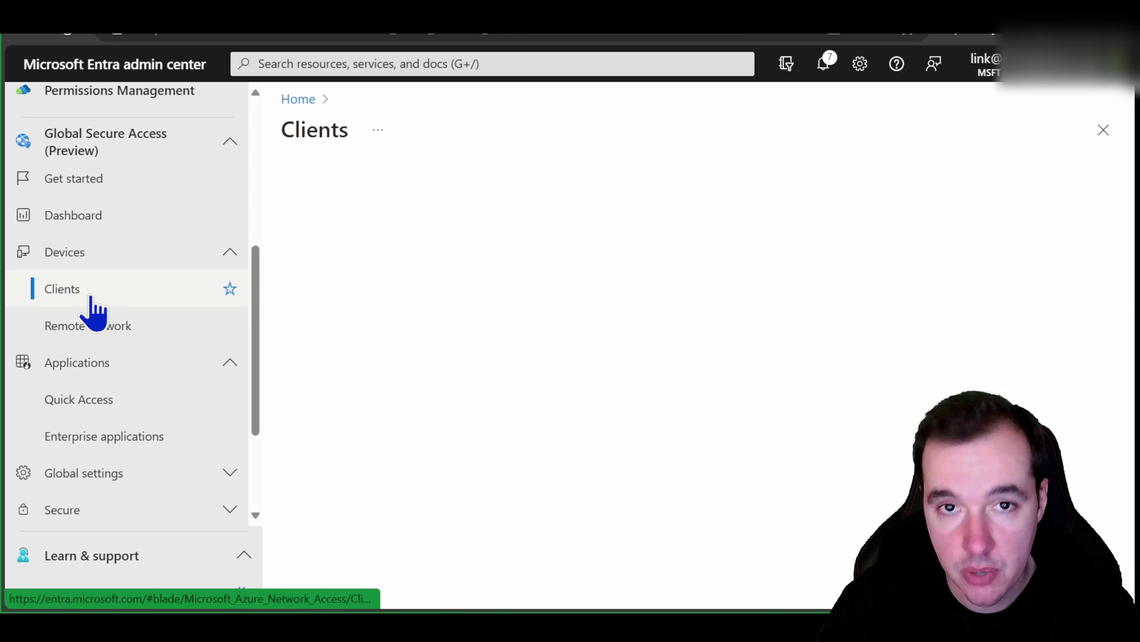
click(78, 363)
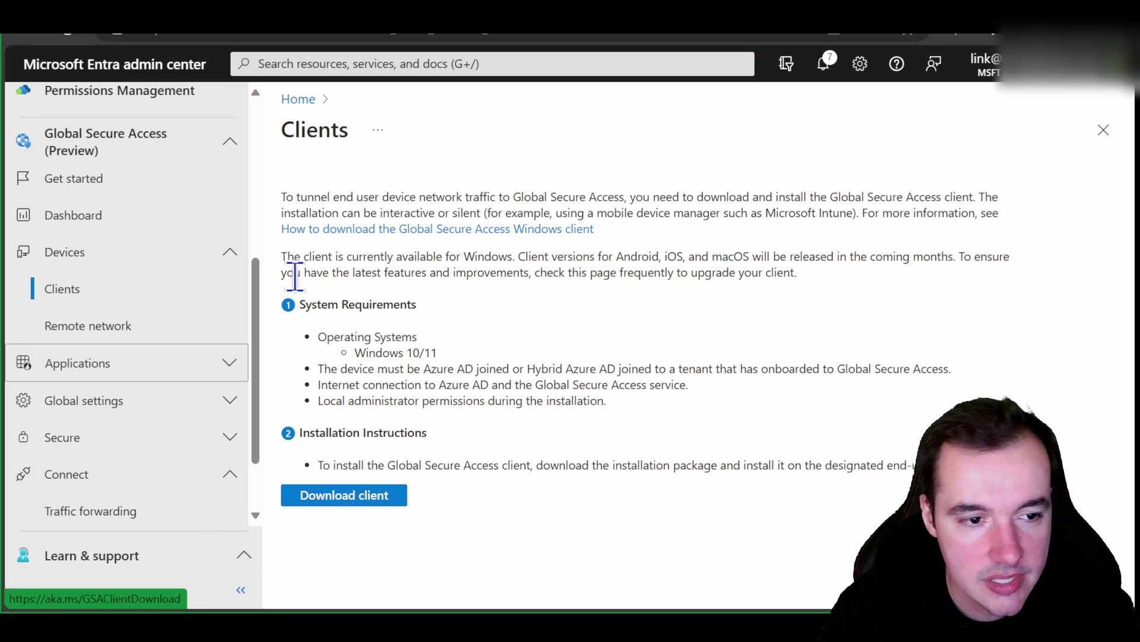
drag(282, 256, 954, 256)
click(765, 336)
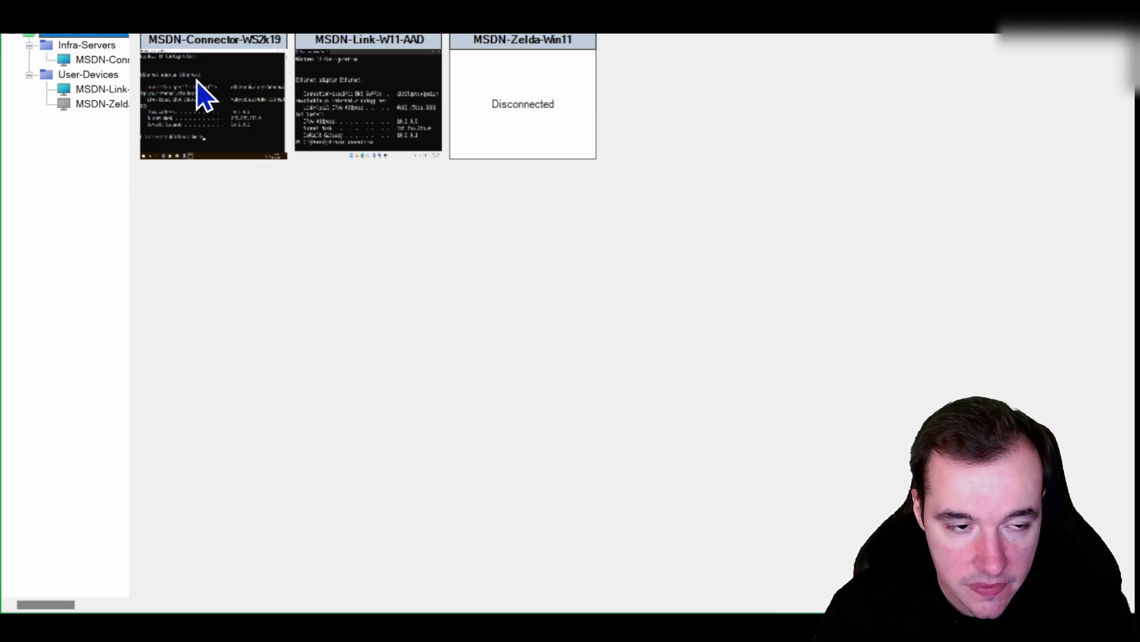
Step: Switch to the MSDN-Connector-WS2k19 remote session, check its IP configuration and bring up its Remote Desktop window for 10.1.0.5
click(102, 59)
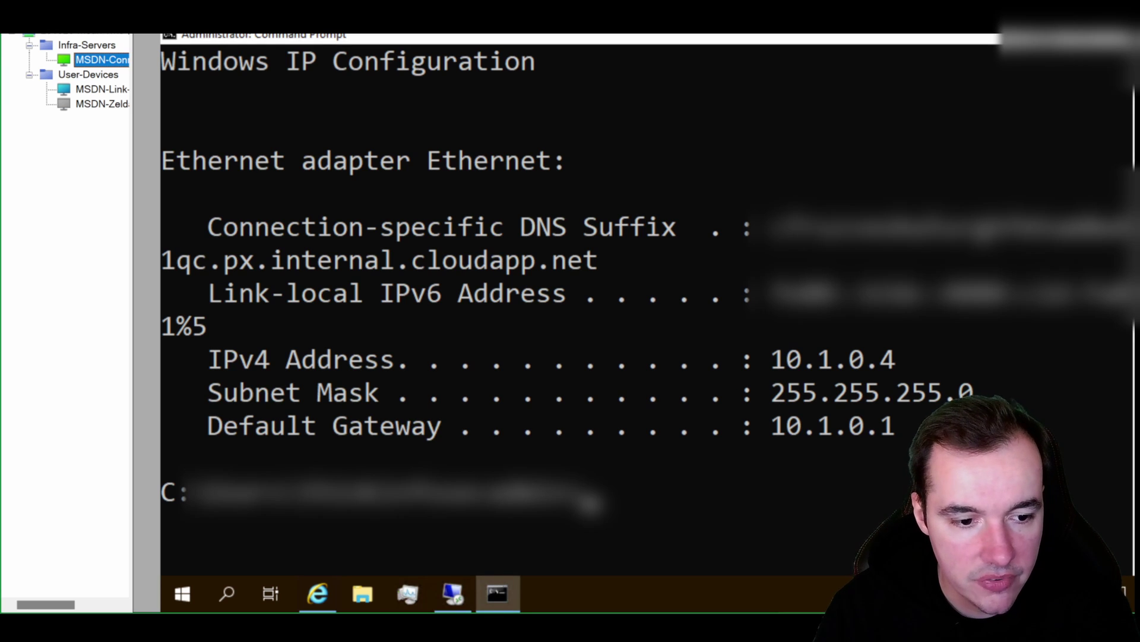
click(1032, 38)
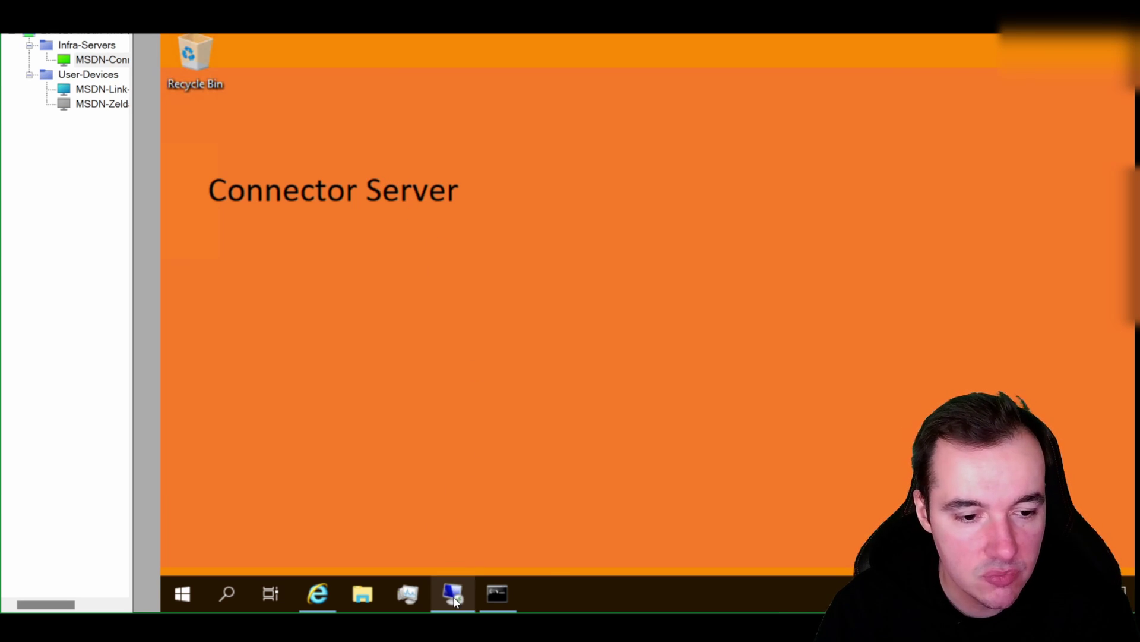
mouse_move(455, 598)
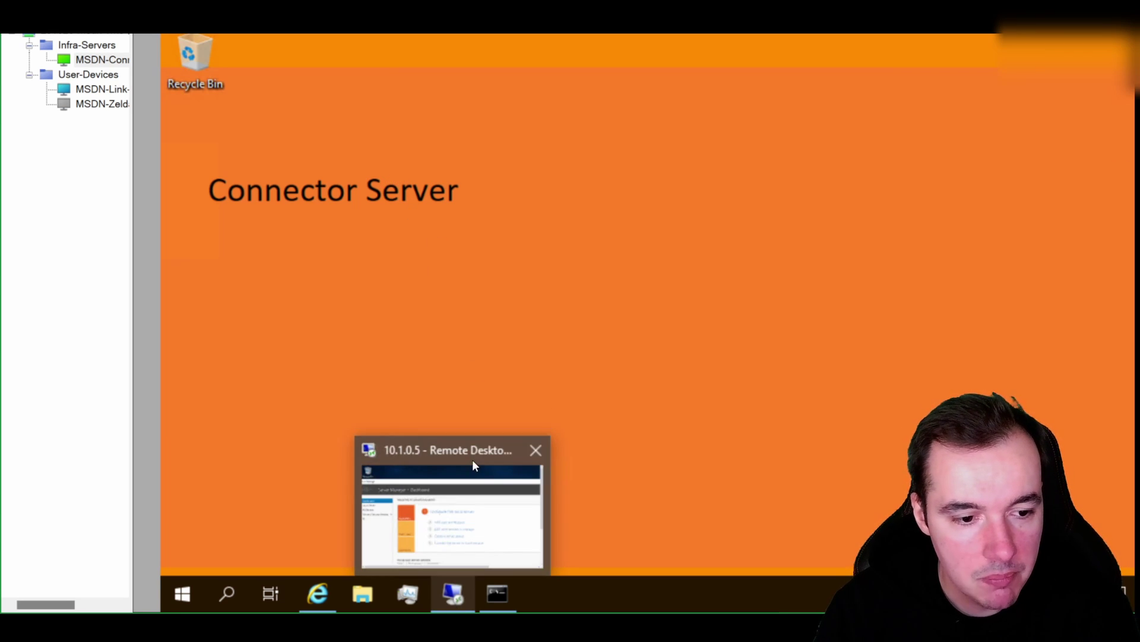
click(444, 594)
drag(395, 46, 497, 142)
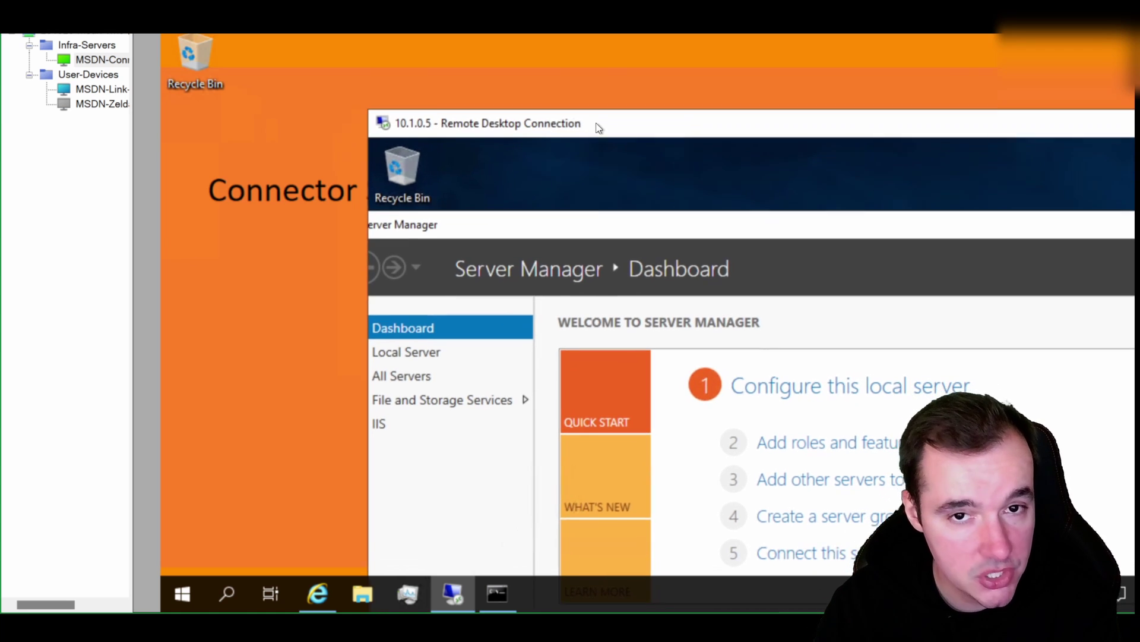
drag(612, 138, 397, 90)
Step: Disconnect the Remote Desktop session to 10.1.0.5 on the connector server and reconnect to the same address
click(1114, 79)
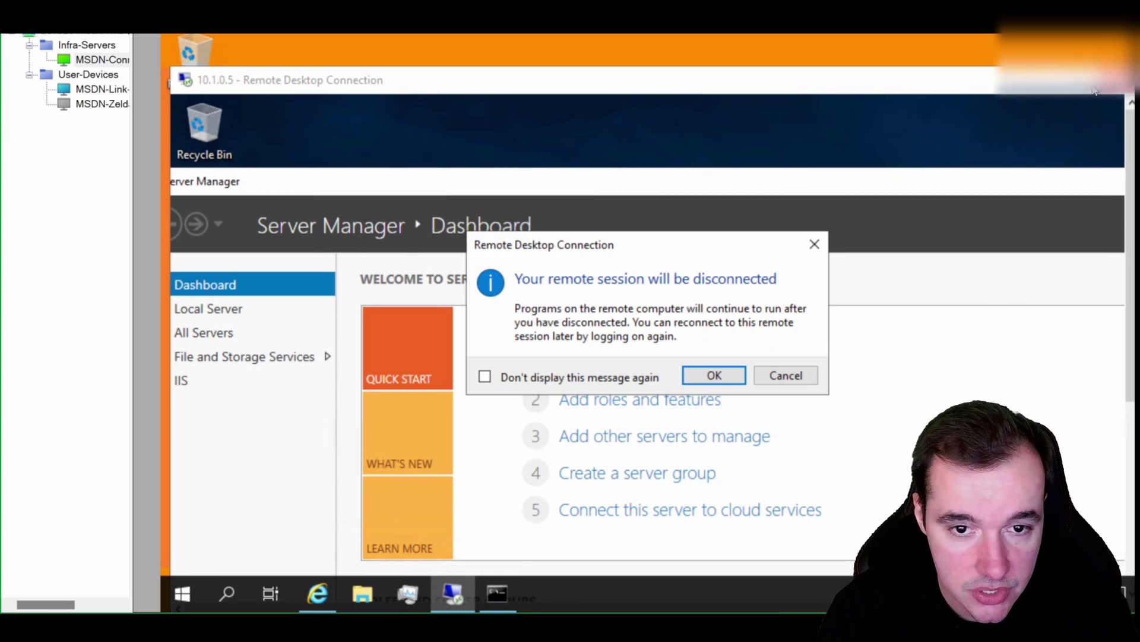
click(713, 376)
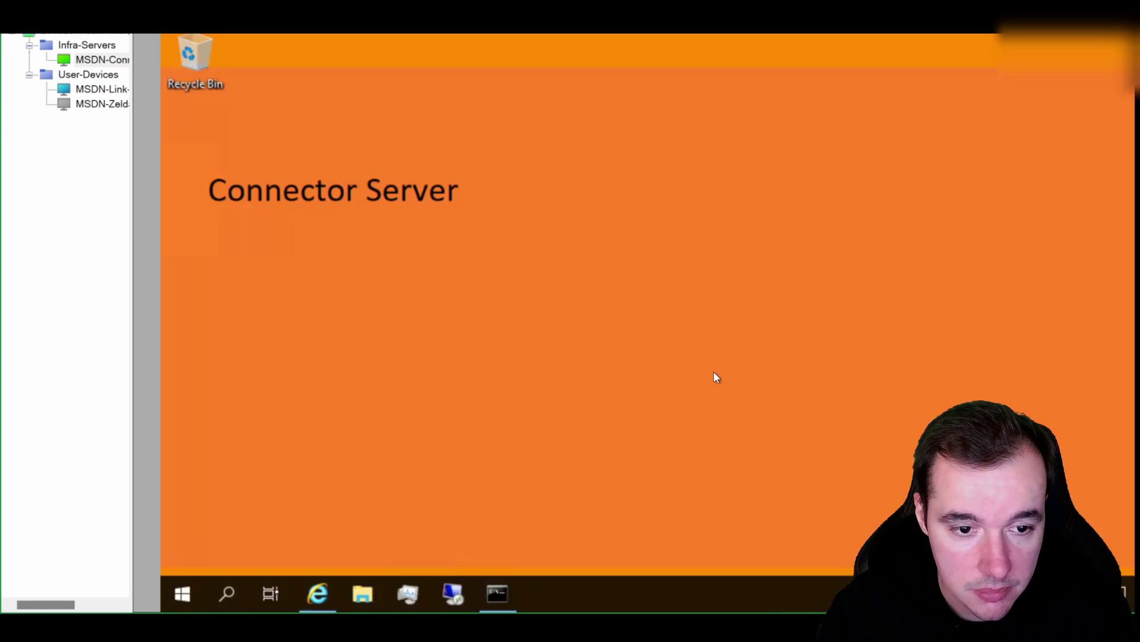
click(453, 594)
click(591, 219)
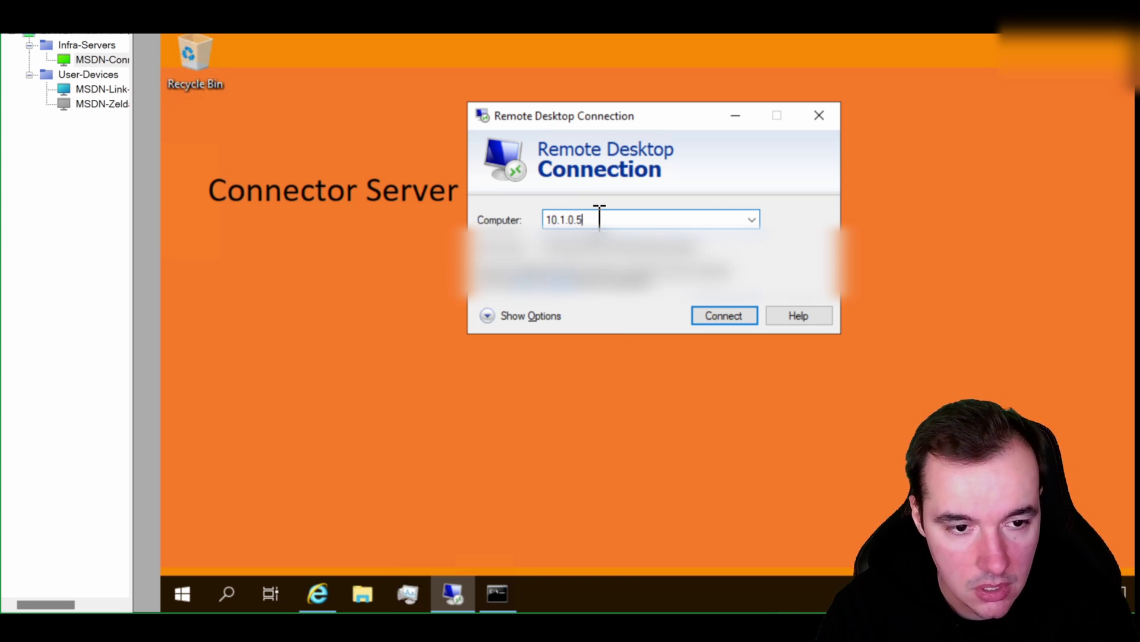
click(731, 320)
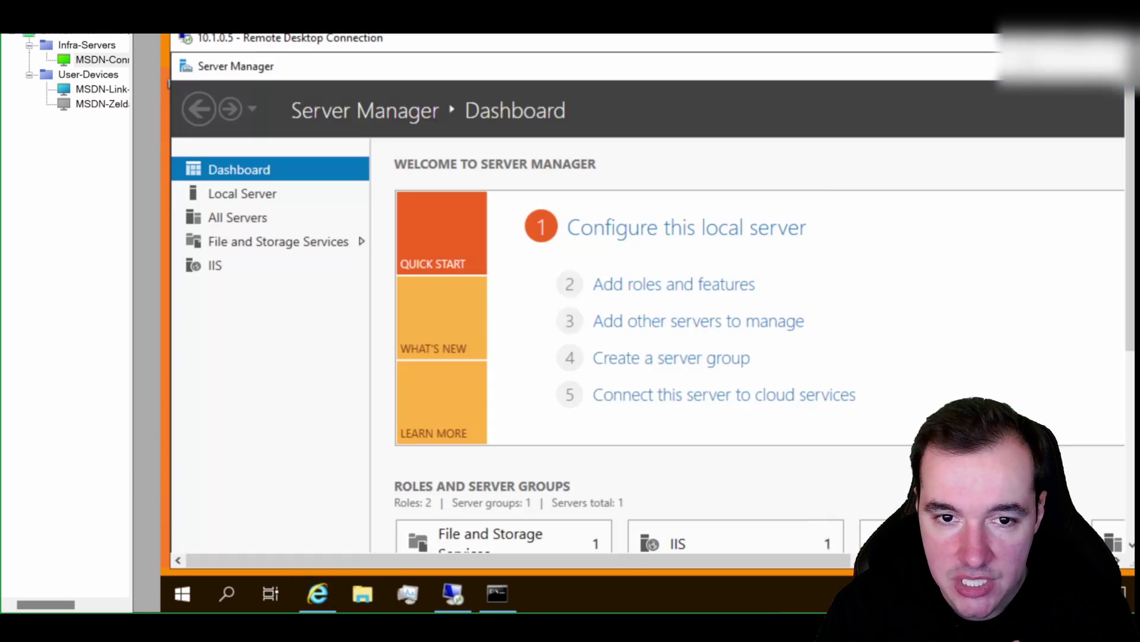
Step: Put away the Remote Desktop window for 10.1.0.5 and bring up the Command Prompt on the connector server
mouse_move(975, 42)
mouse_down()
mouse_move(975, 66)
mouse_move(969, 45)
mouse_up()
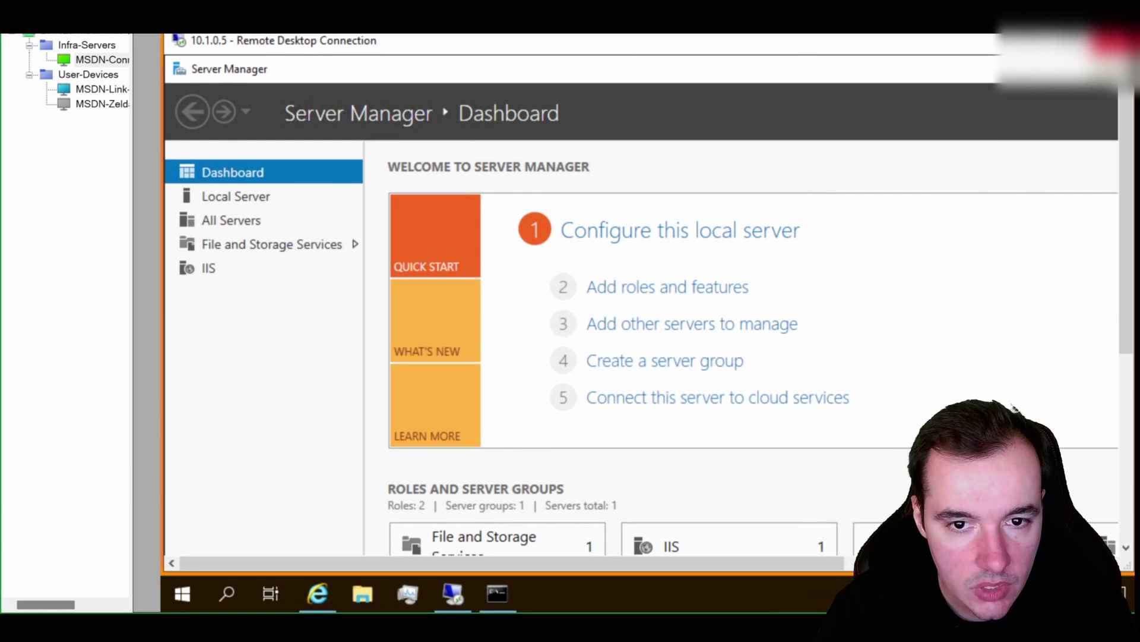
click(1114, 42)
click(786, 337)
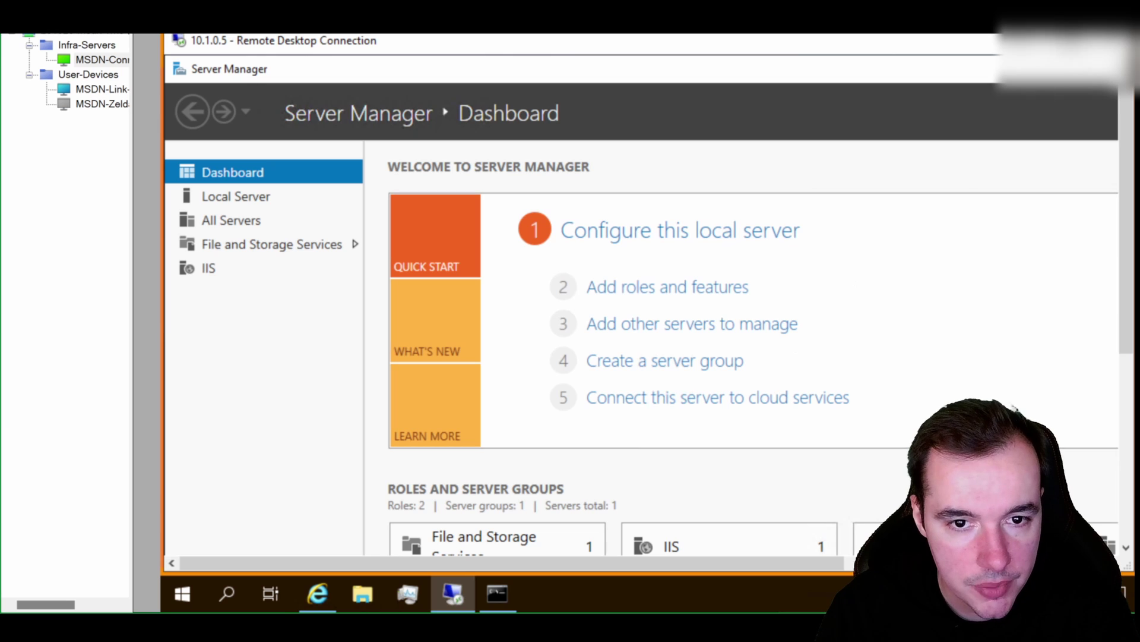
click(1028, 42)
click(497, 595)
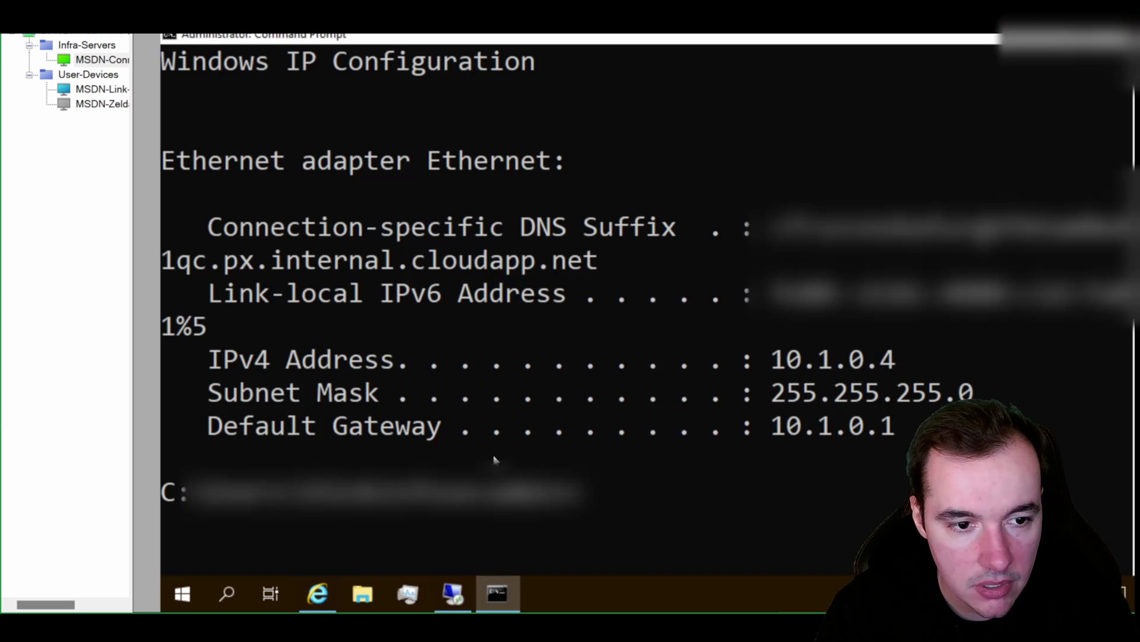
Step: Ping 10.1.0.6 from the connector server's Command Prompt and review the output together with the server's IP configuration
click(618, 490)
text(pin)
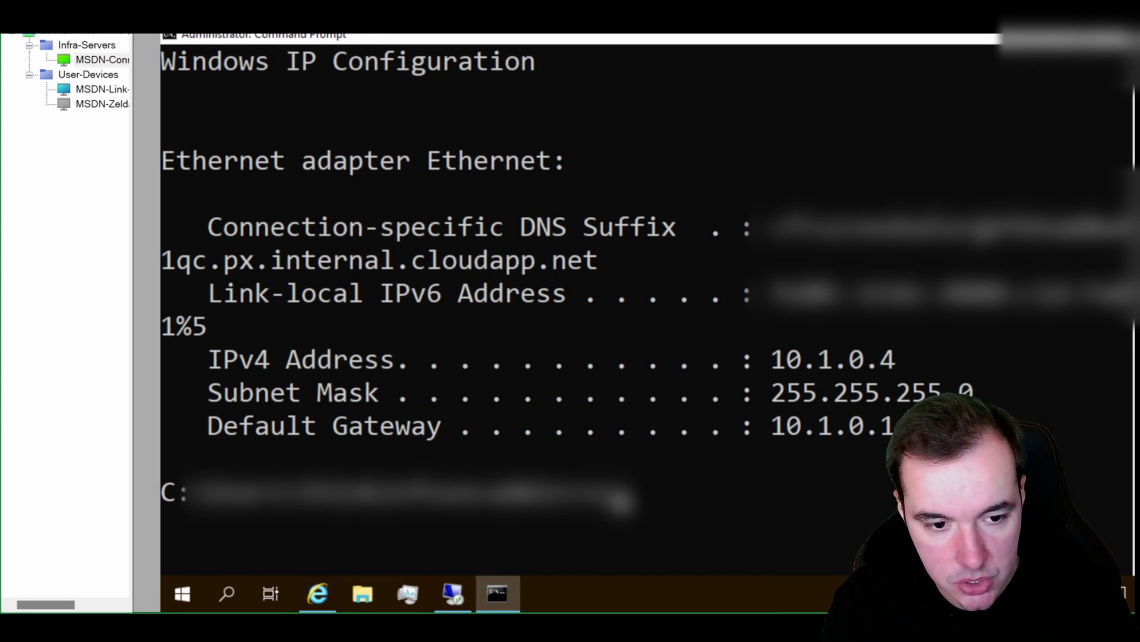
text( 10.1.0.6)
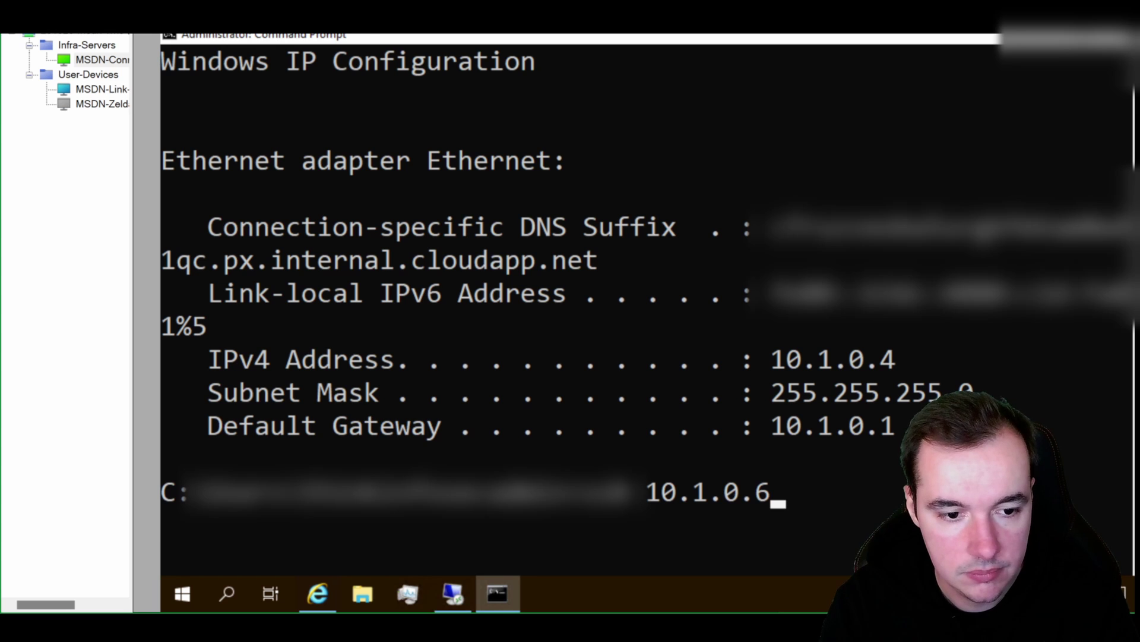
key(Return)
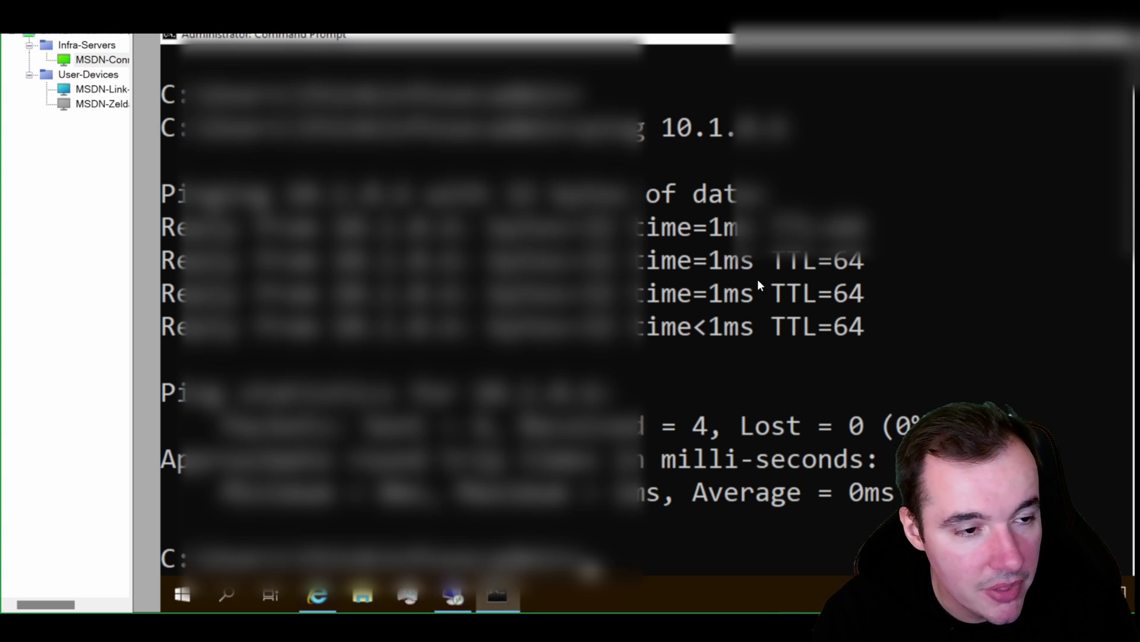
scroll(867, 267, up, 3)
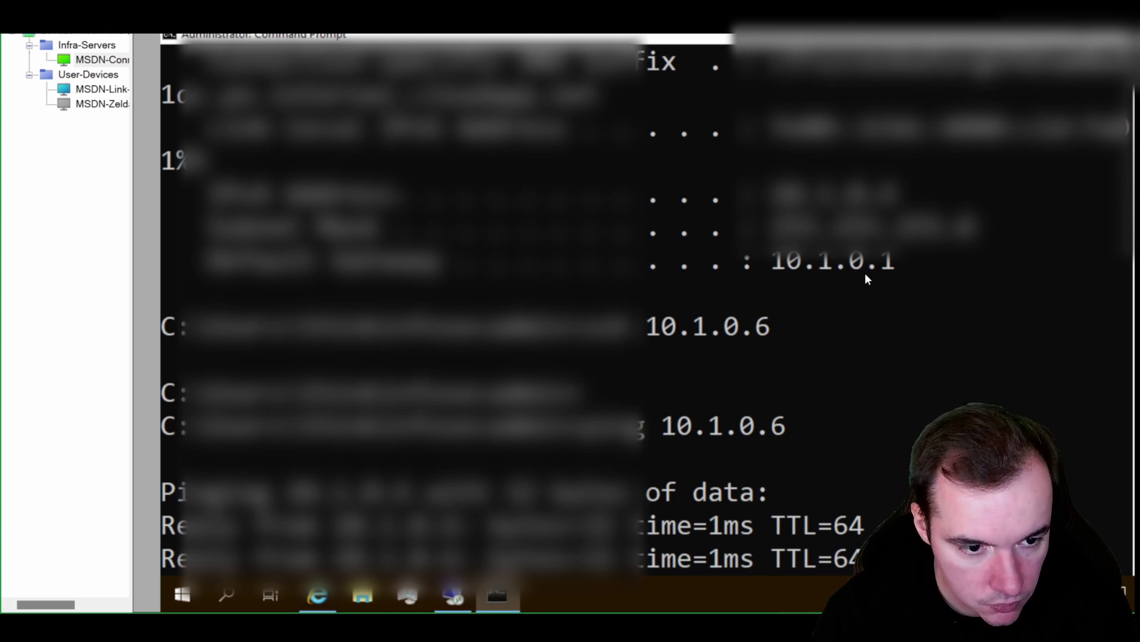
scroll(865, 273, up, 1)
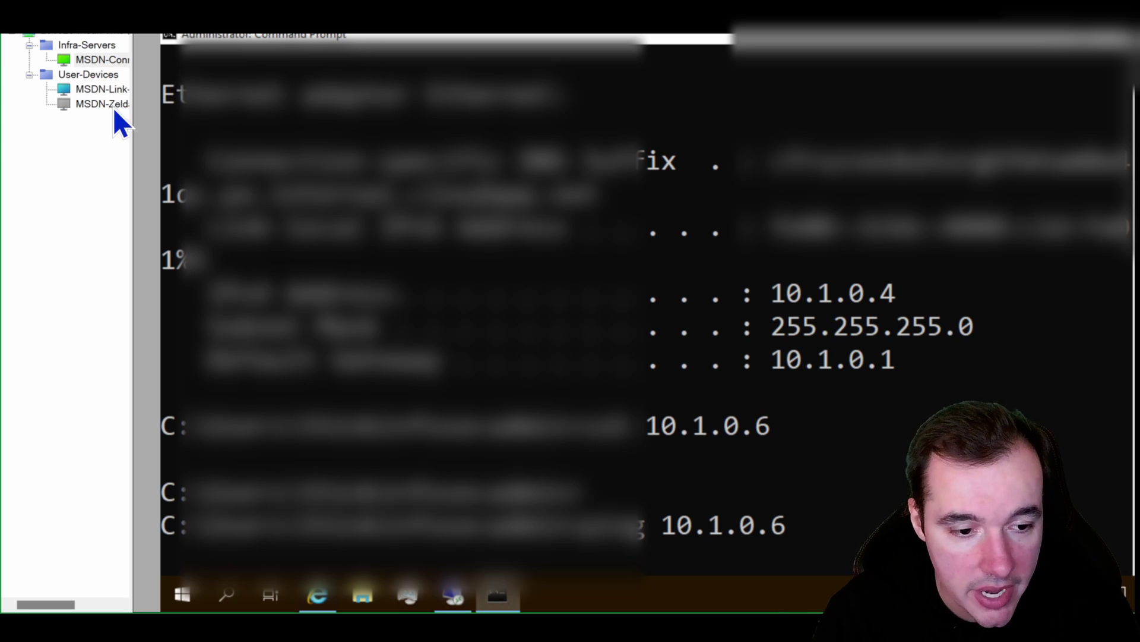
click(318, 595)
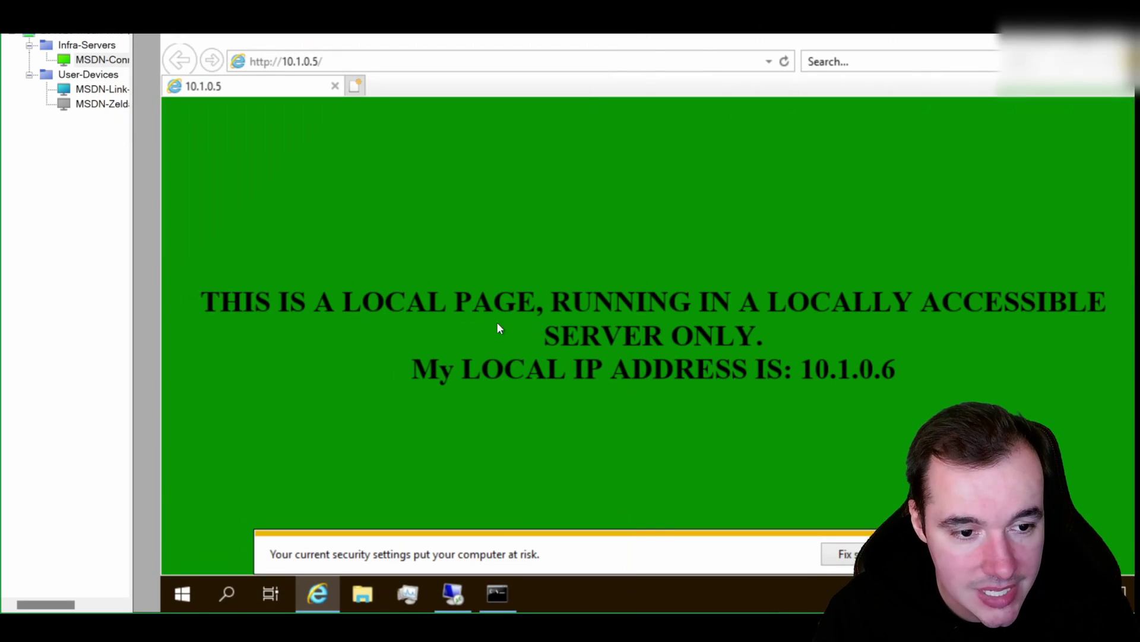
click(328, 63)
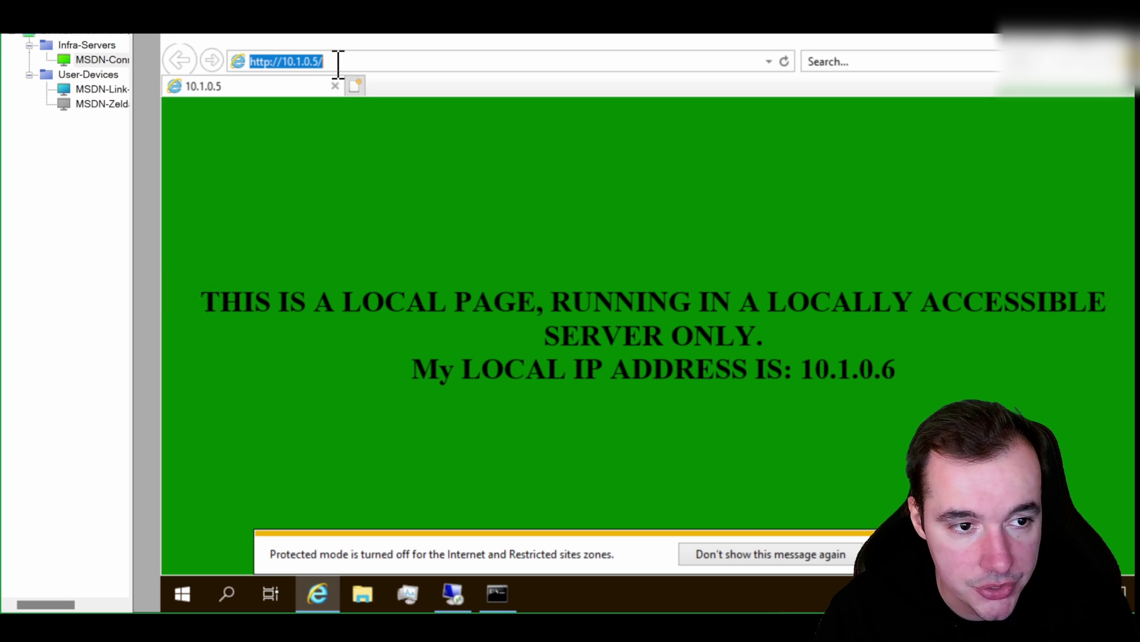
click(350, 63)
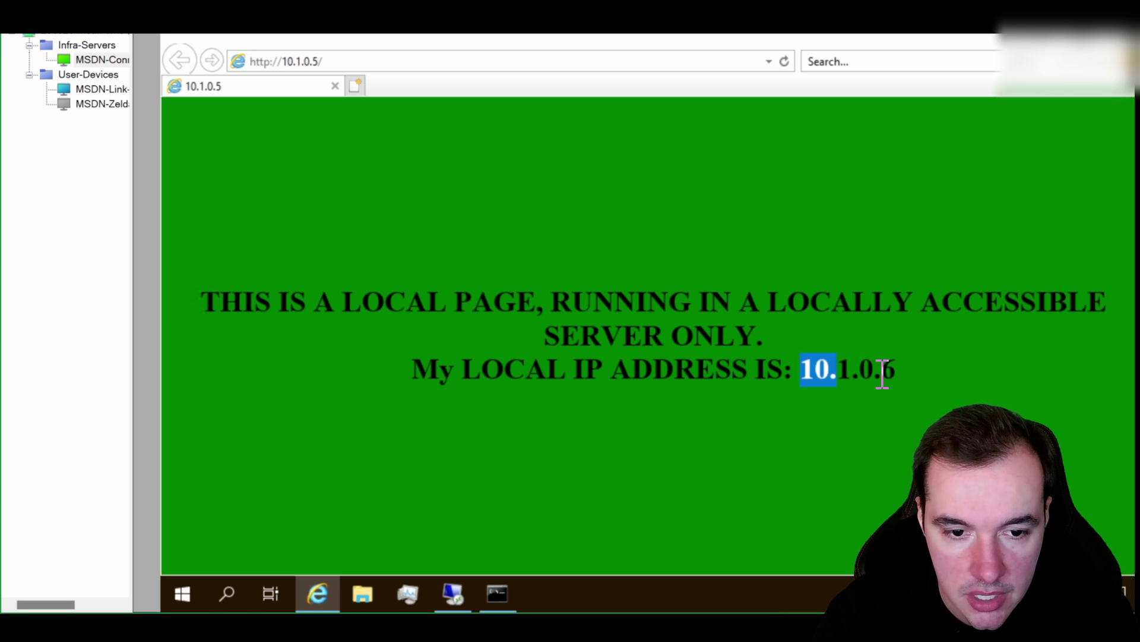
drag(883, 373, 896, 429)
click(894, 428)
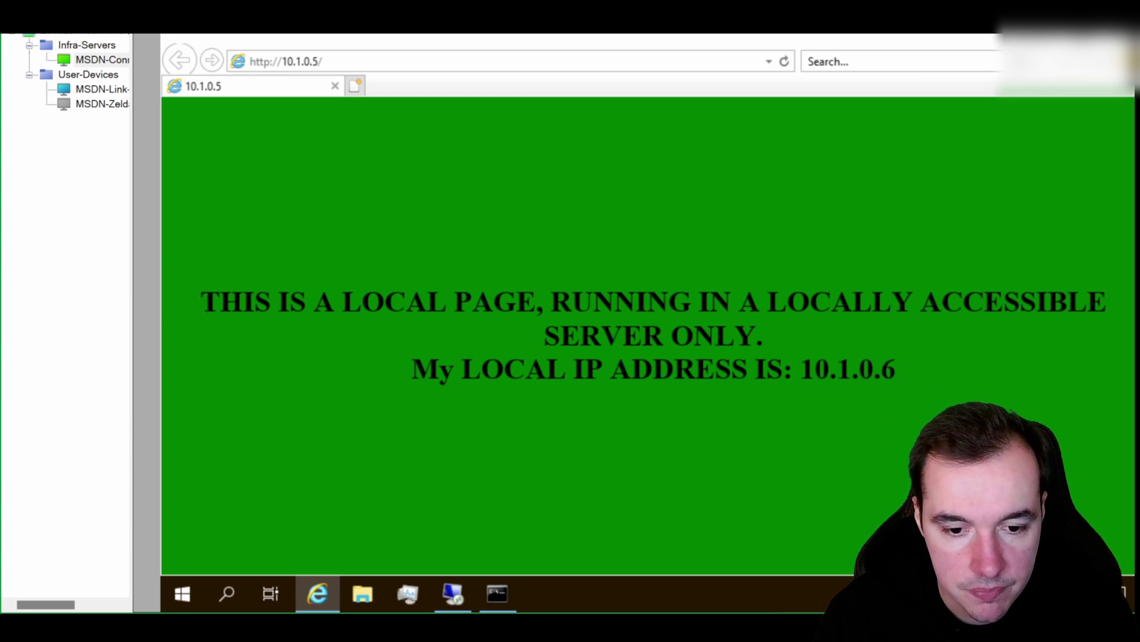
drag(803, 371, 903, 372)
click(863, 401)
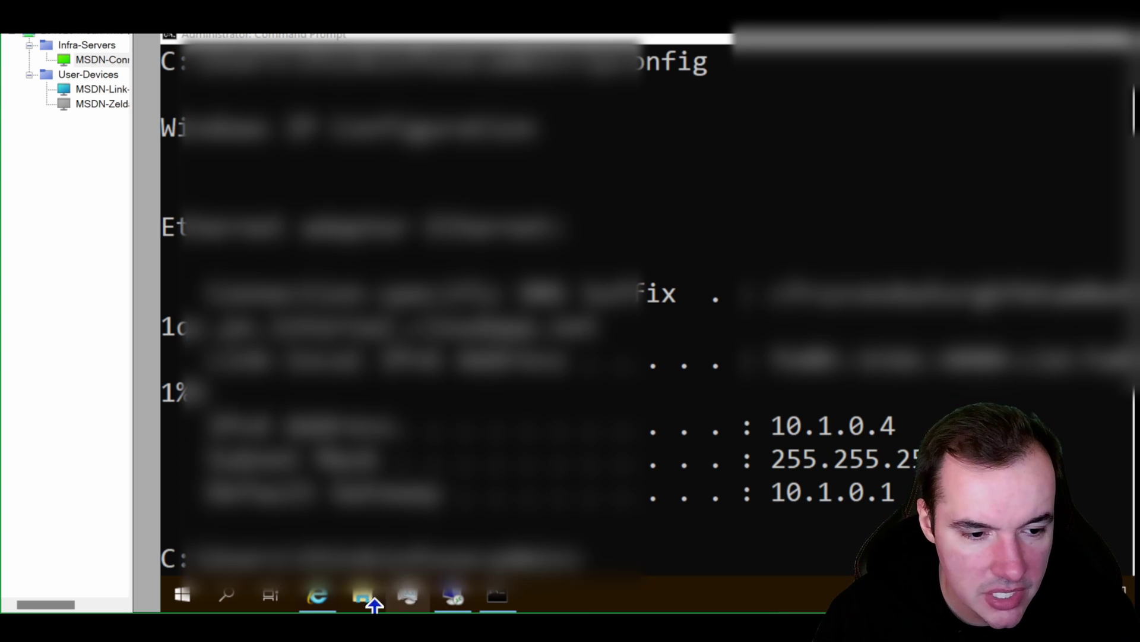
Step: Open the Services console on the connector server and widen the Name column enough to read the full service names
click(186, 602)
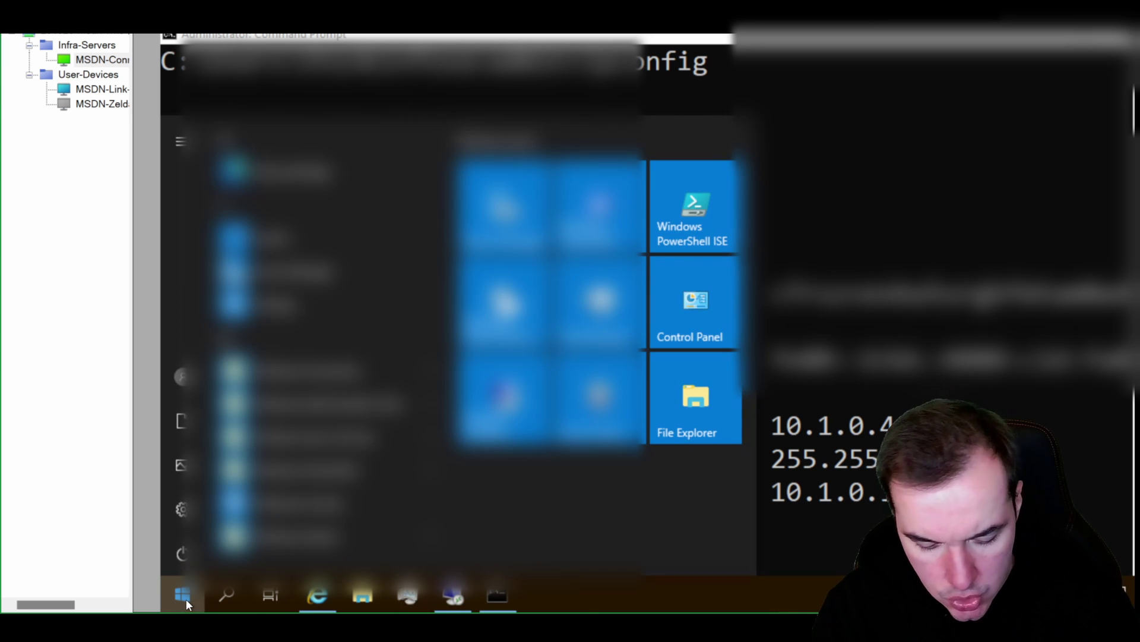
click(196, 594)
text(services)
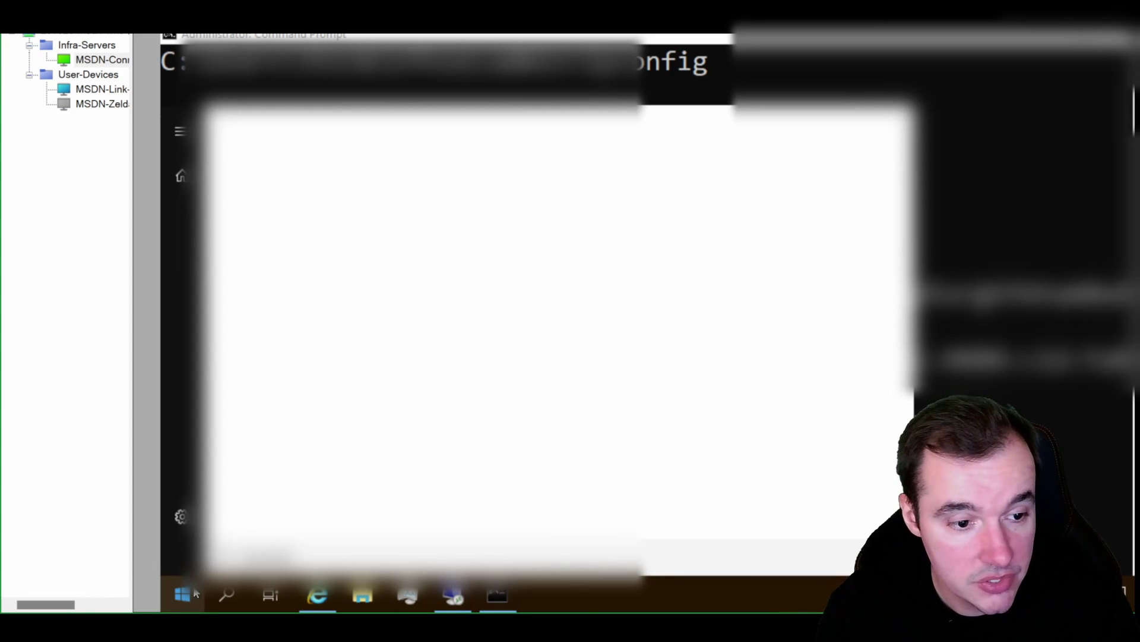
click(306, 215)
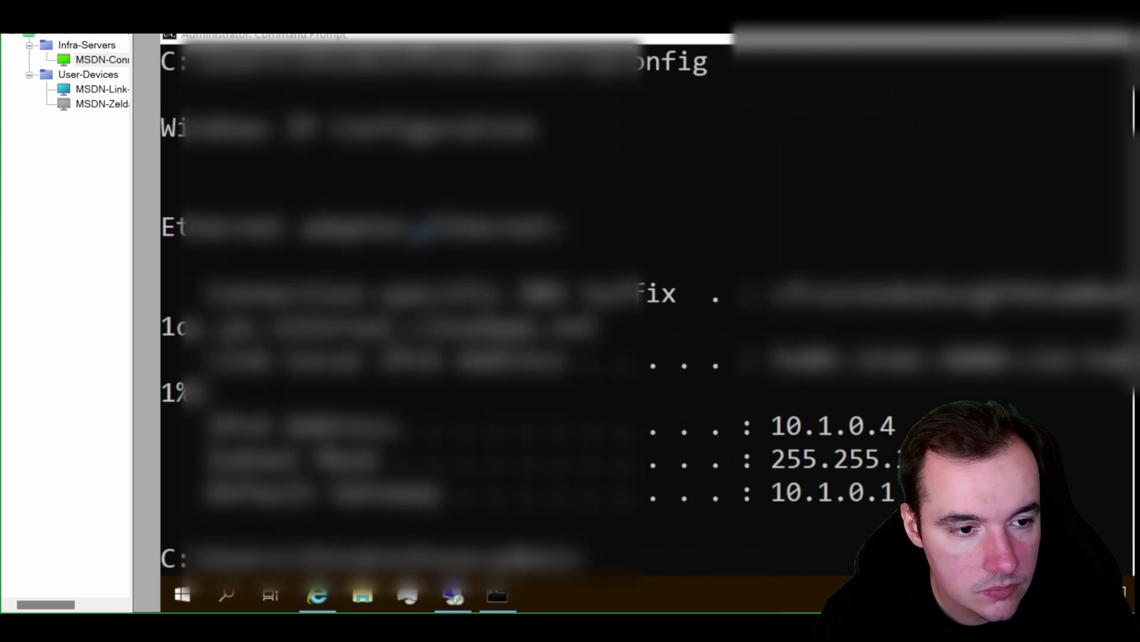
scroll(763, 263, up, 4)
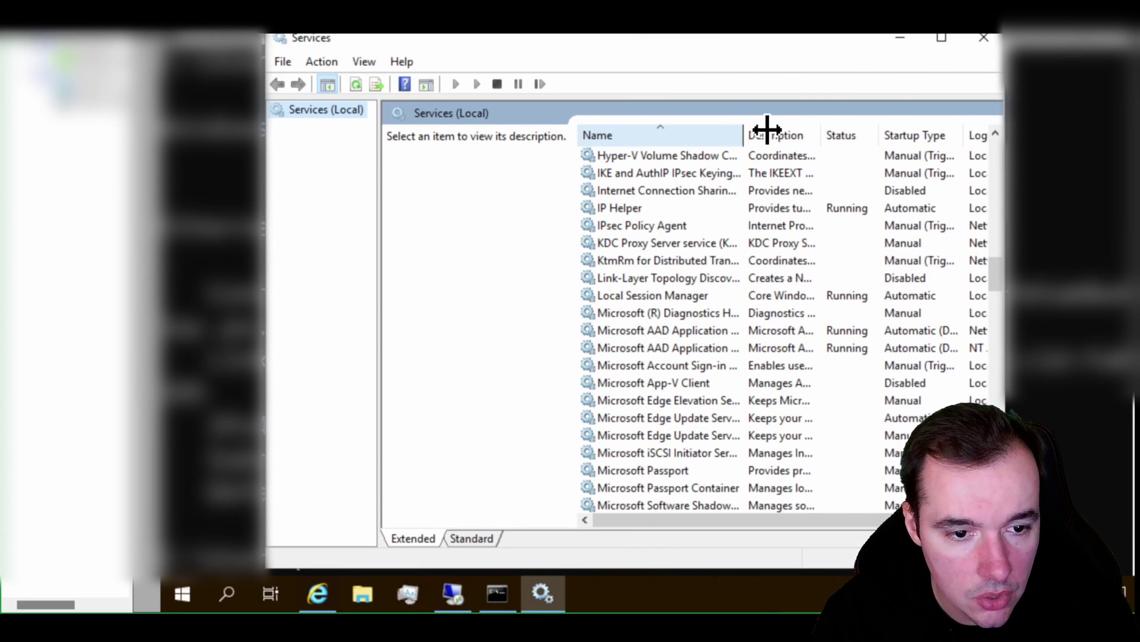
drag(903, 129, 901, 130)
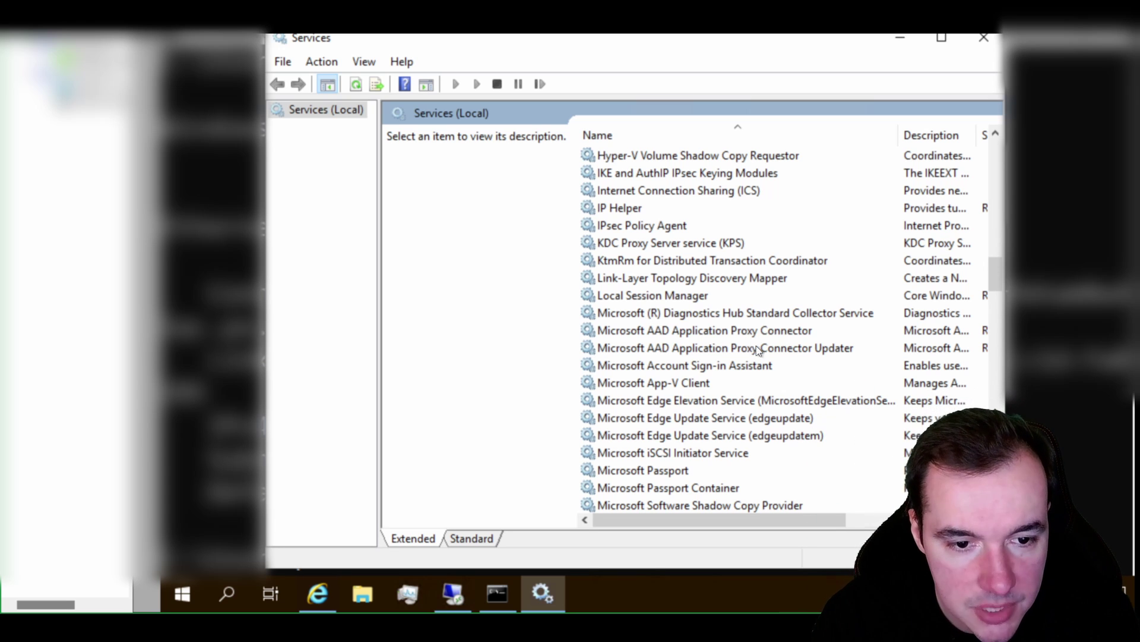
Step: Inspect the Microsoft AAD Application Proxy Connector and Connector Updater services, and close the Services console
mouse_move(708, 521)
mouse_down()
mouse_move(819, 522)
mouse_move(712, 514)
mouse_up()
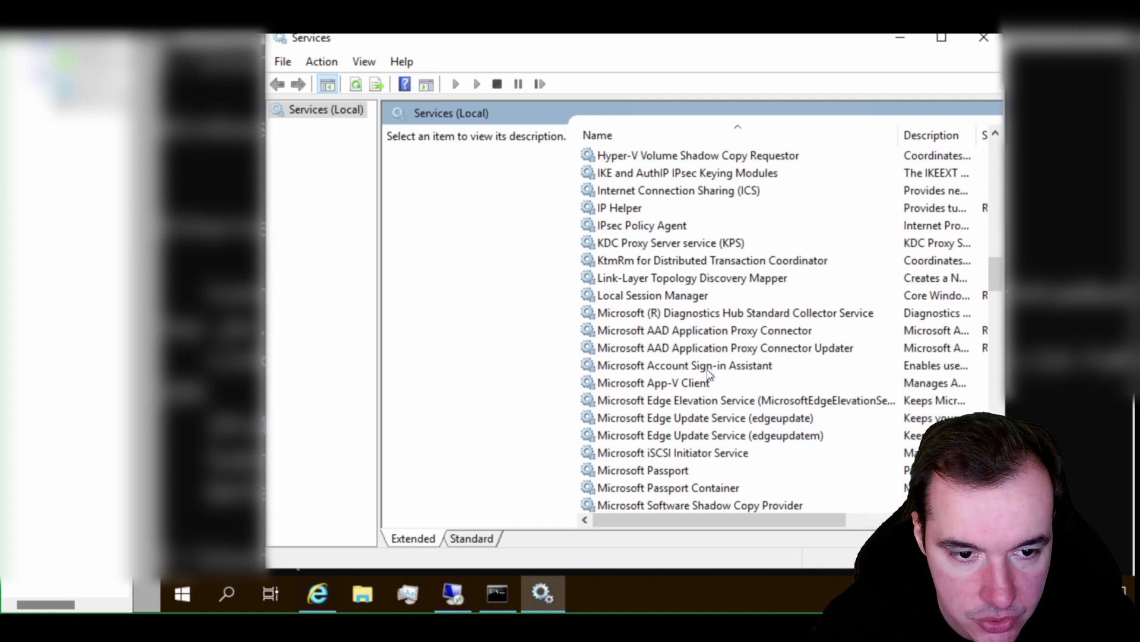
click(708, 332)
click(698, 342)
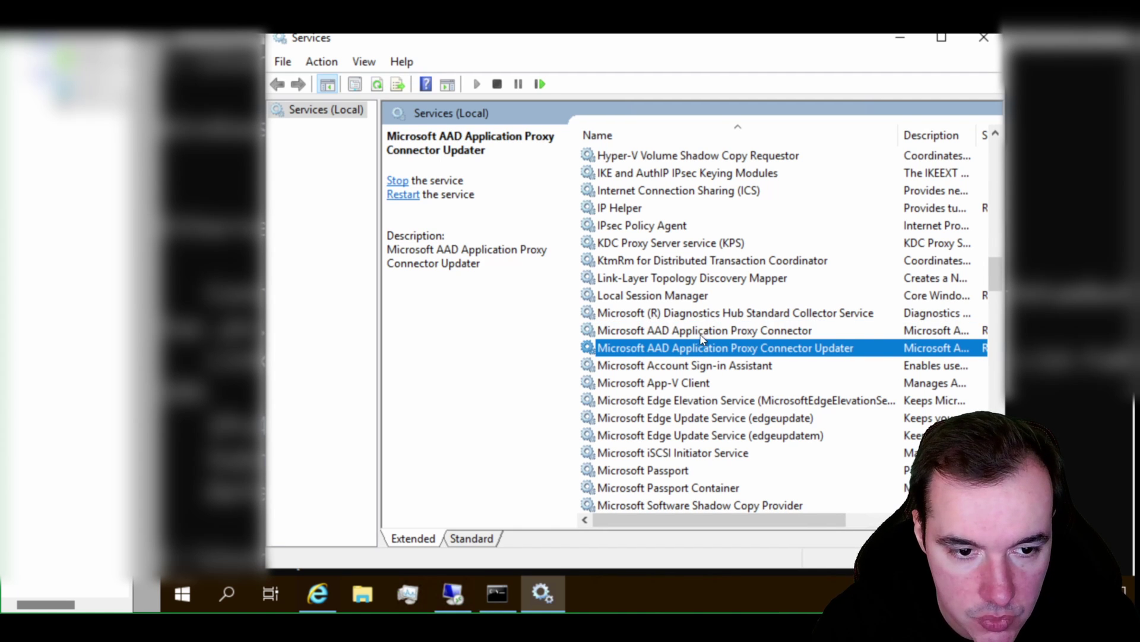
click(702, 336)
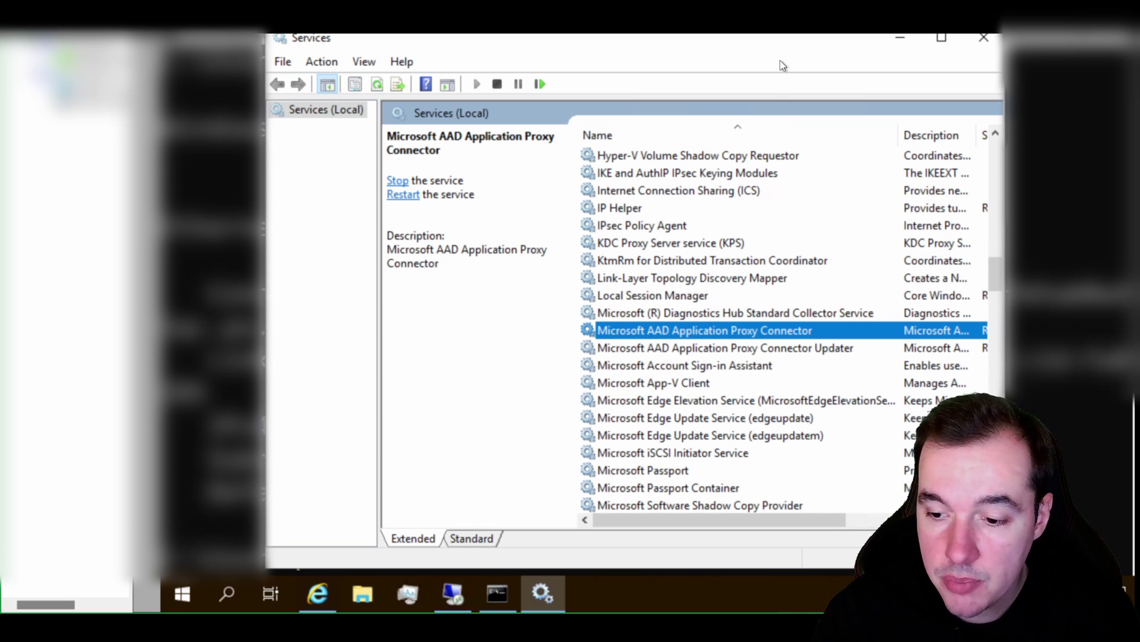
click(983, 40)
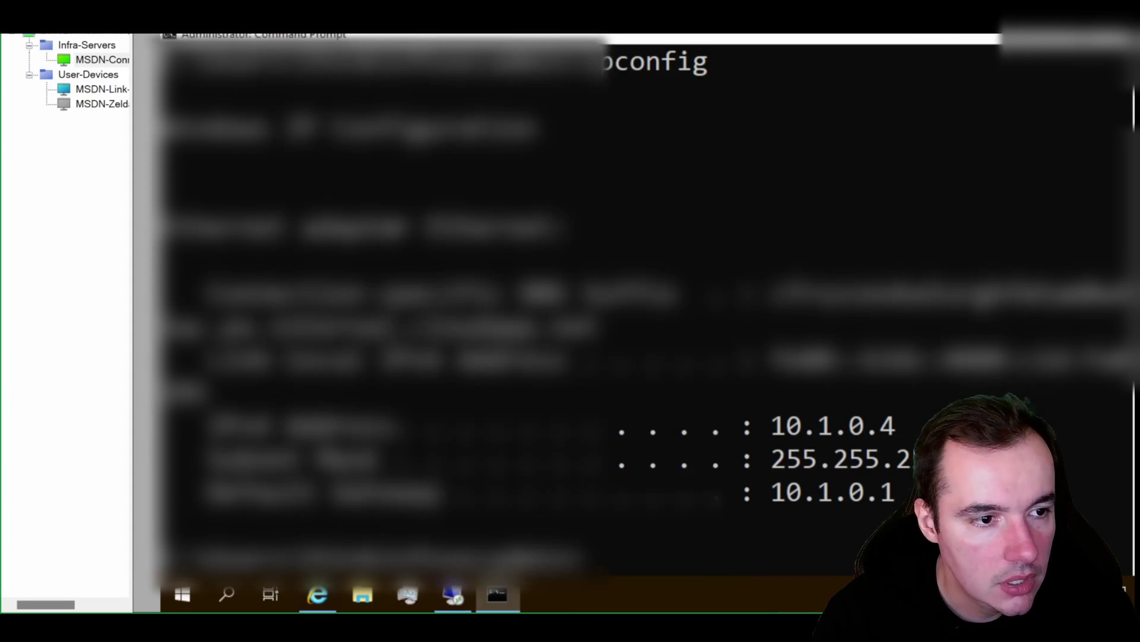
Step: Switch to the MSDN-Link remote session under User-Devices and bring up its PowerShell window
click(98, 90)
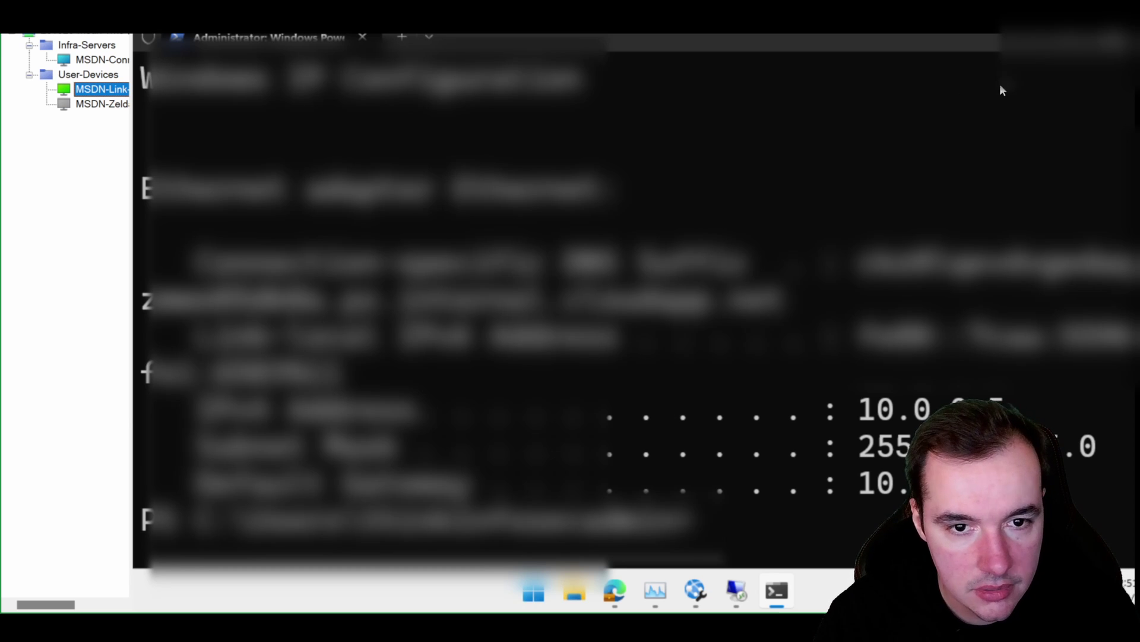
click(1078, 41)
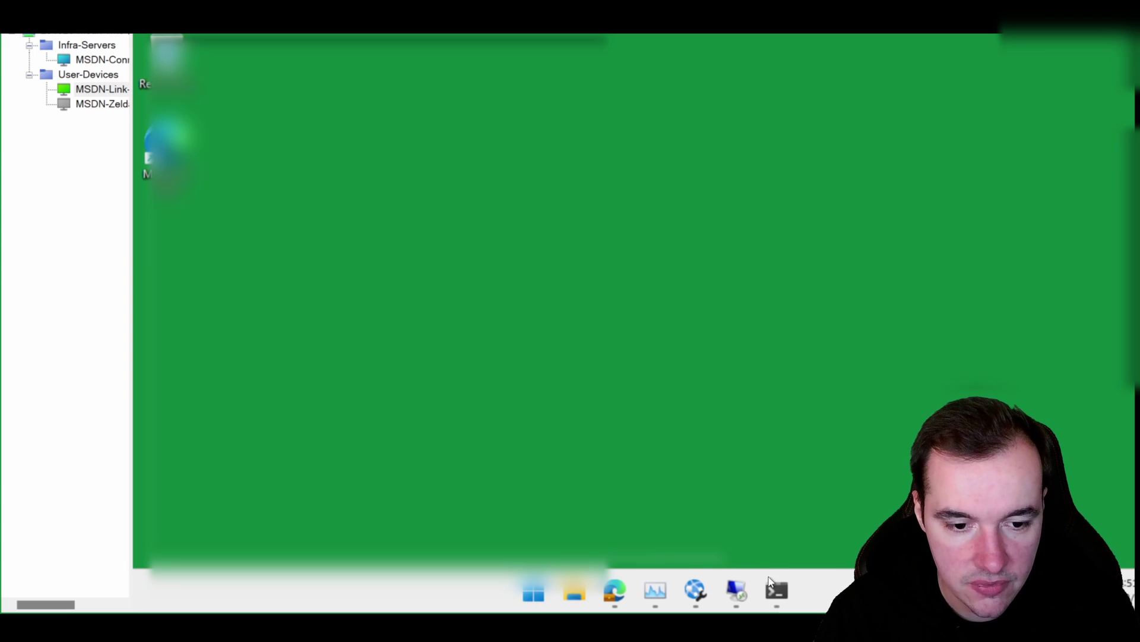
click(778, 596)
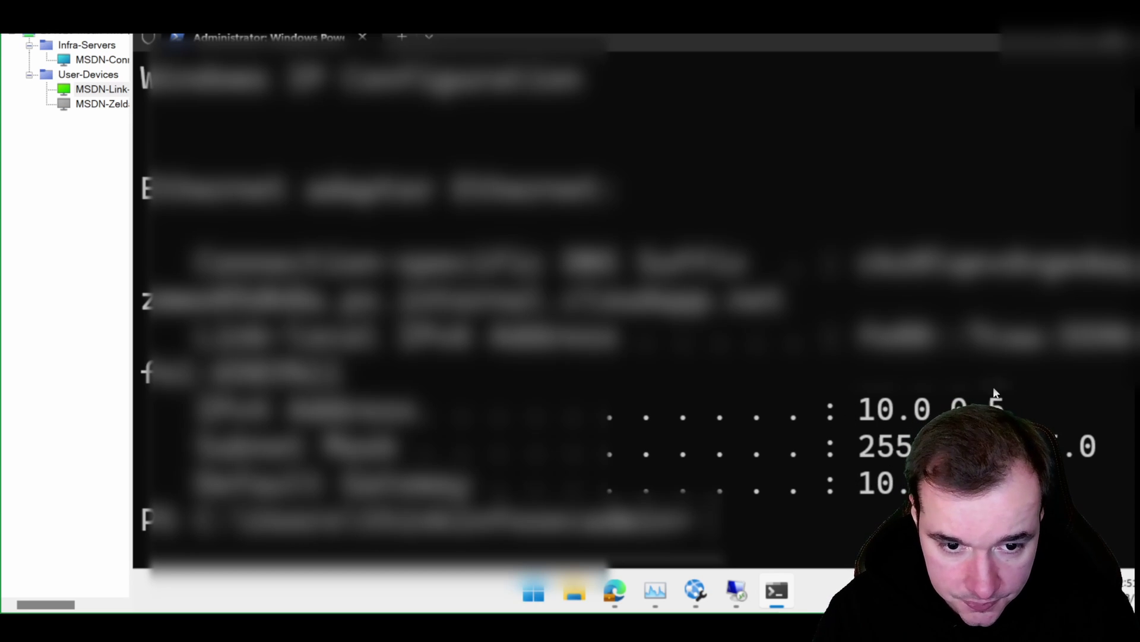
Step: Ping 10.1.0.5 from the user device's PowerShell, interrupt it, and try an SSH connection to the lab's 10.1.0 subnet
text(p)
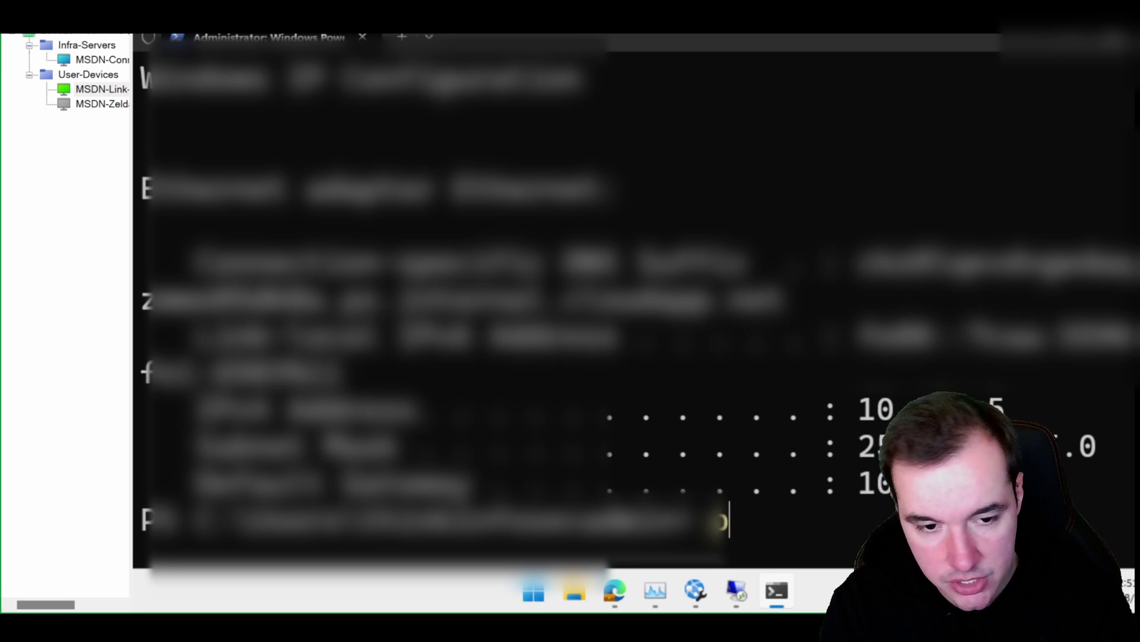
text(ing 10.0)
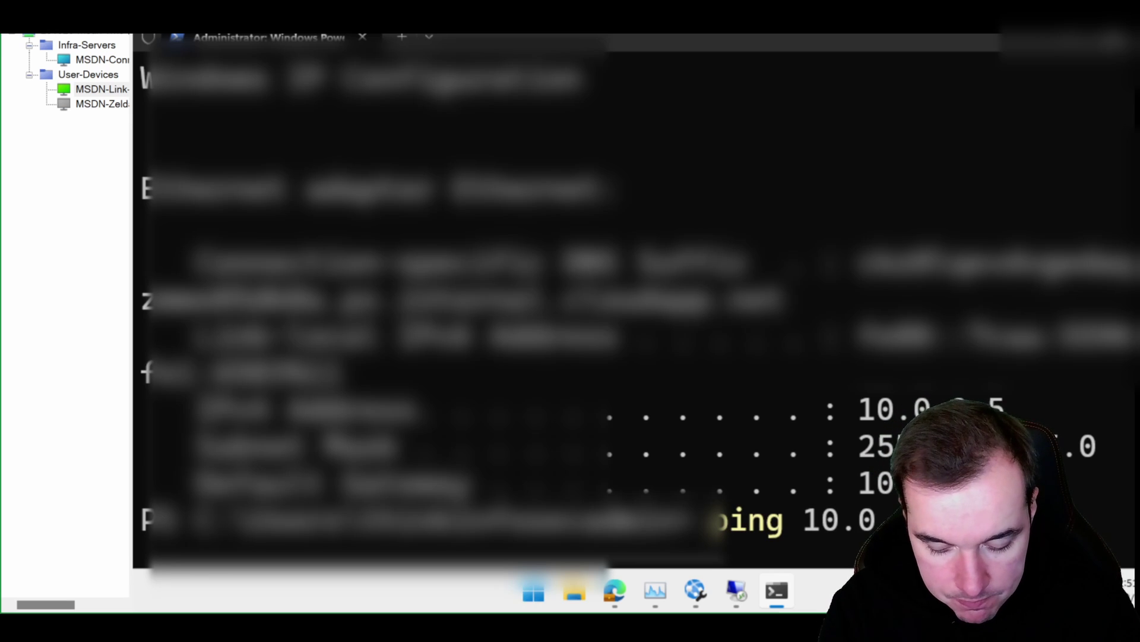
key(BackSpace)
text(1.0.5)
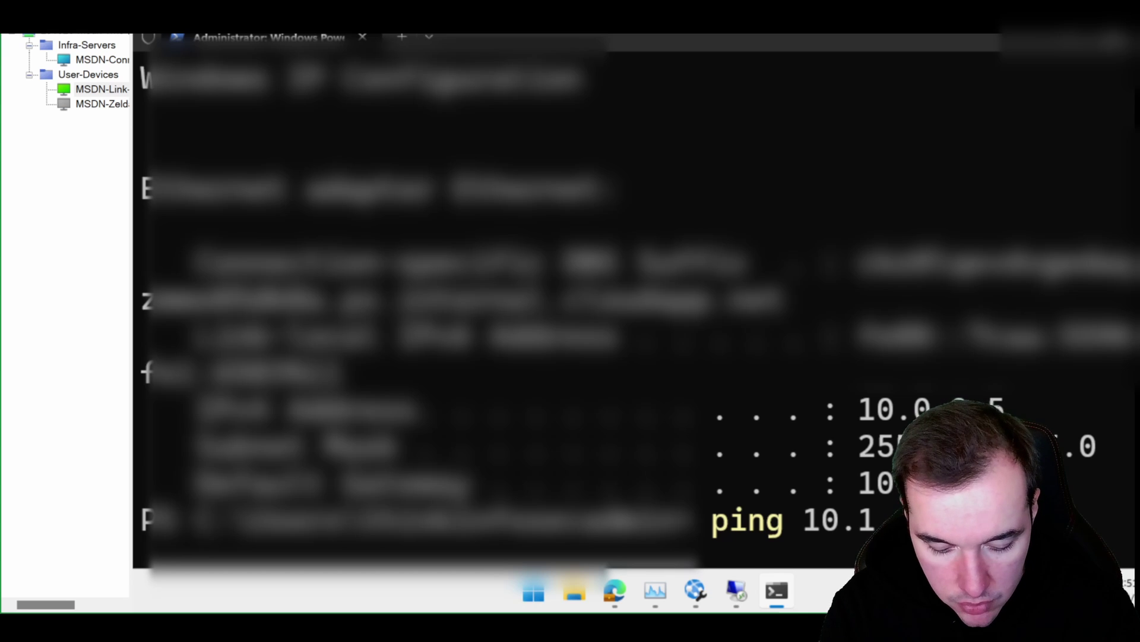
key(Return)
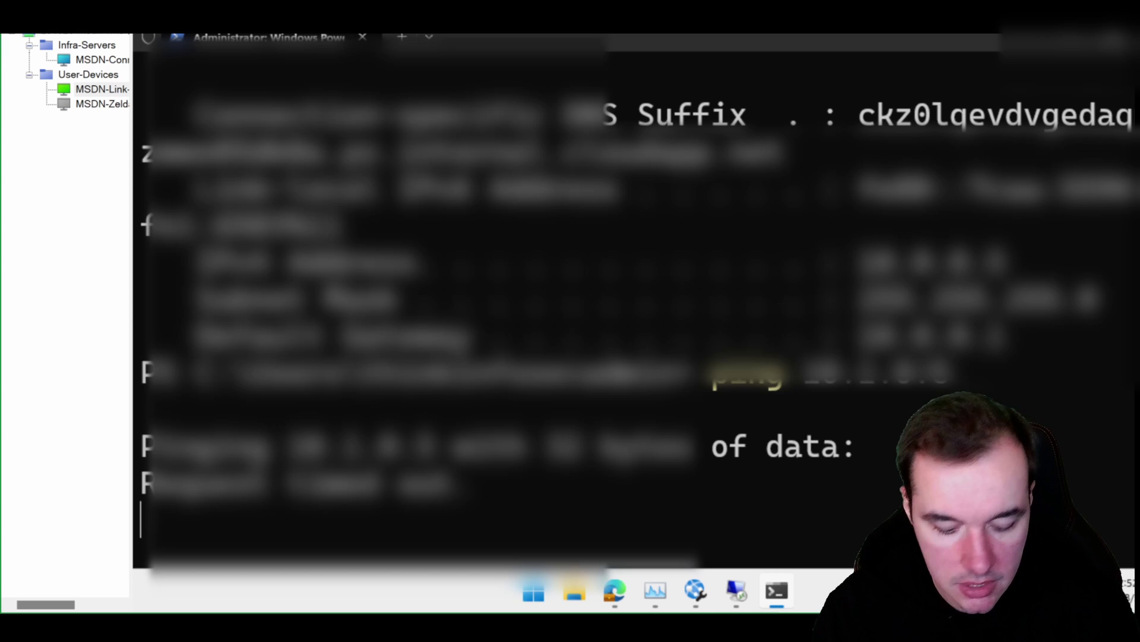
key(ctrl+c)
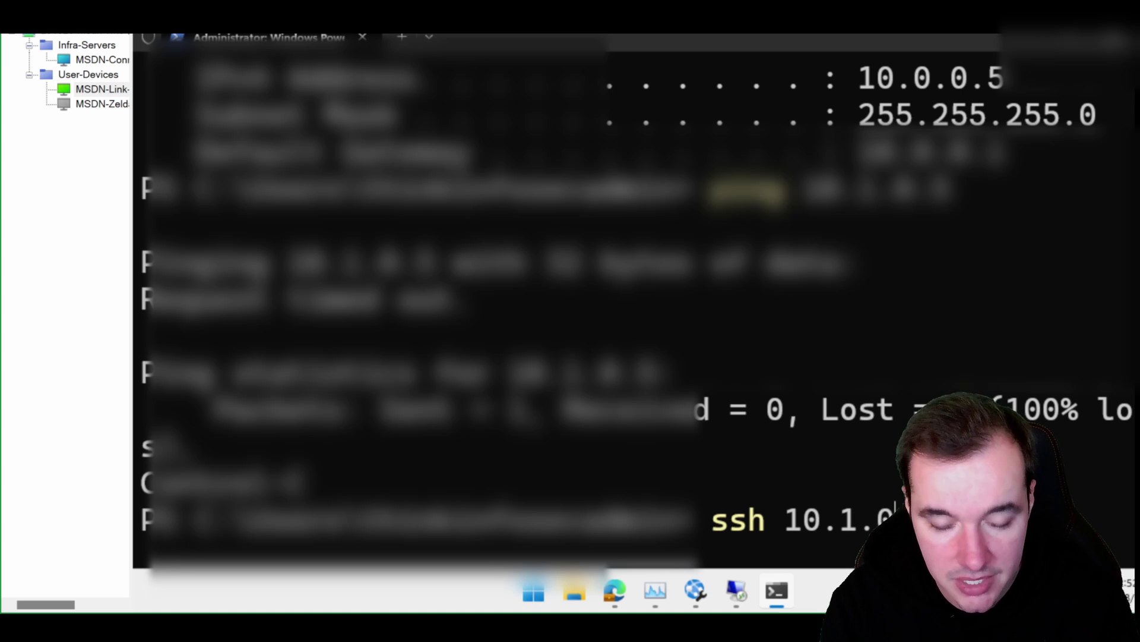
key(Return)
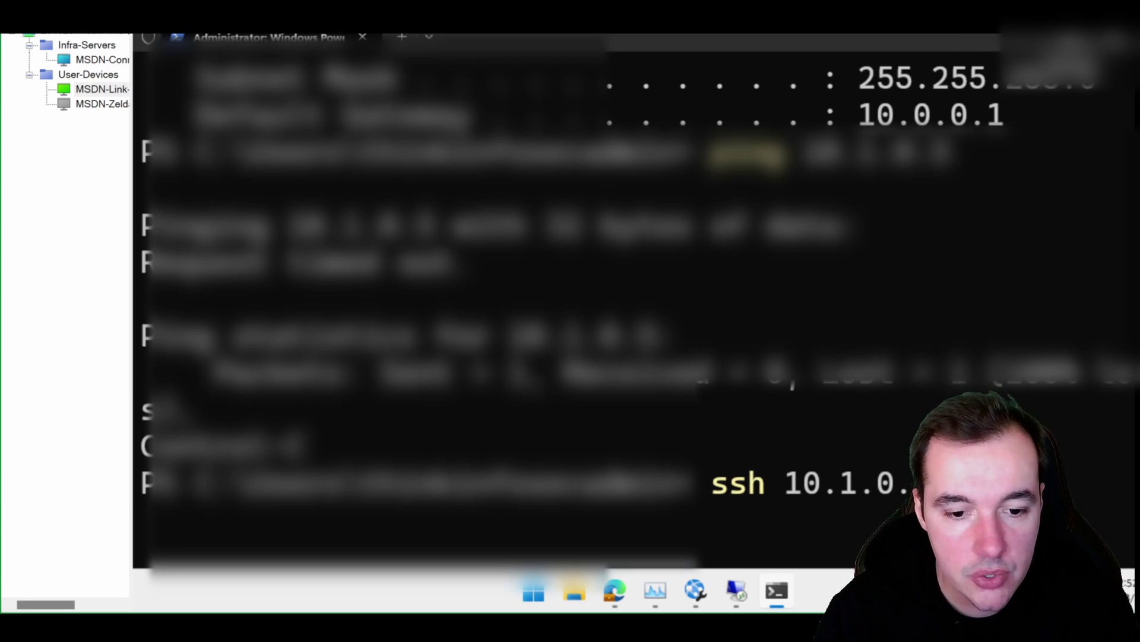
Step: Minimize PowerShell, run the Global Secure Access Client Checker on the user device, and reposition its window to read the checks
click(1074, 39)
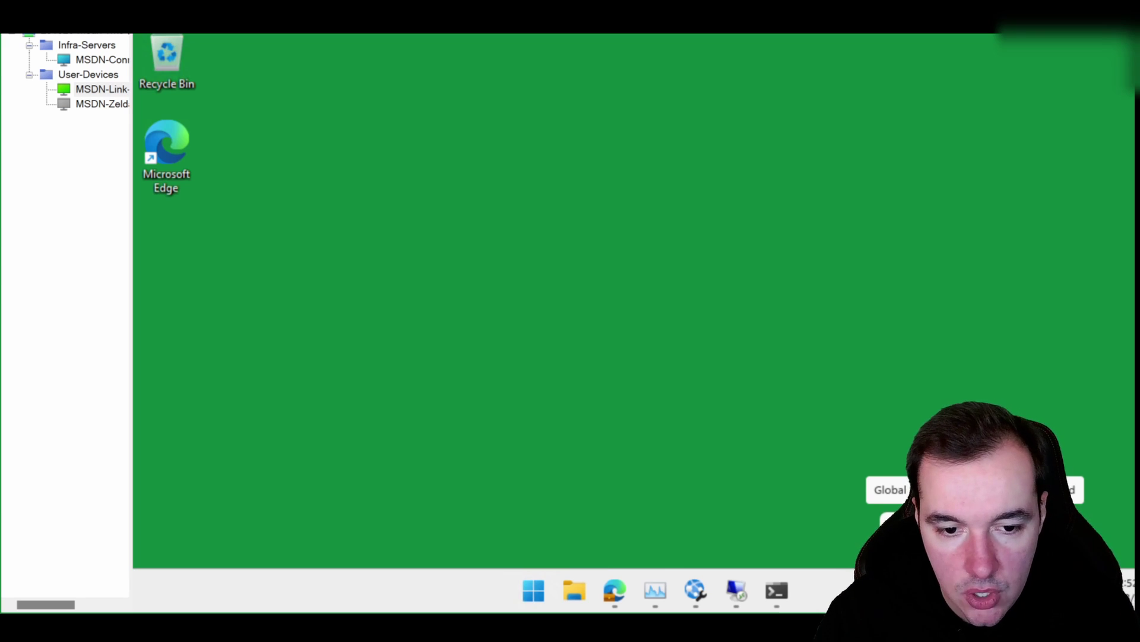
right_click(976, 534)
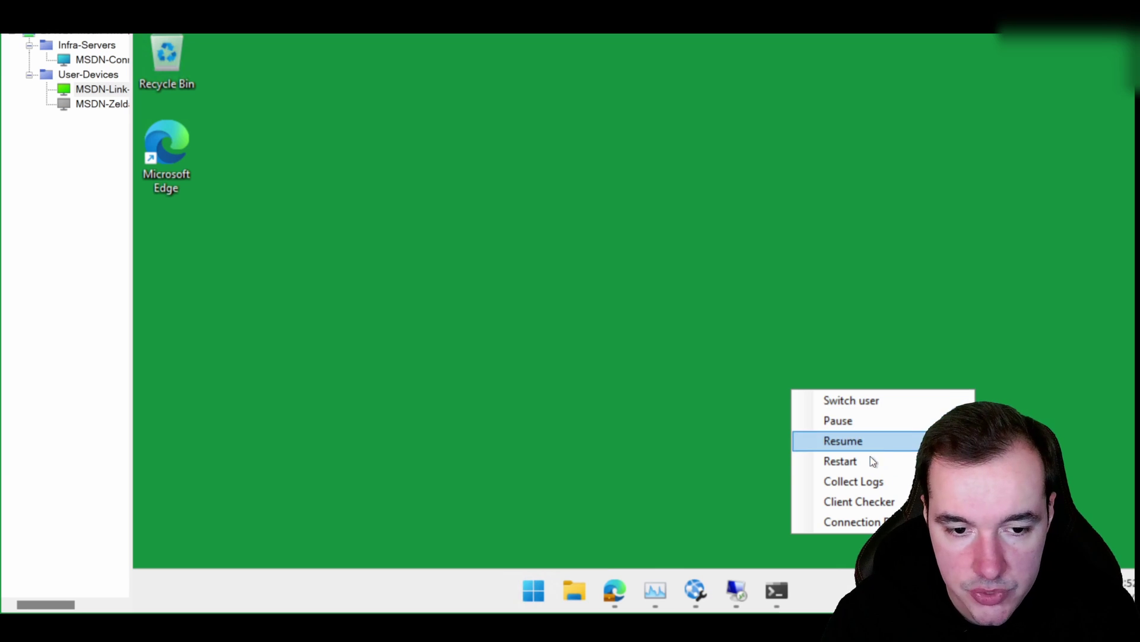
click(880, 508)
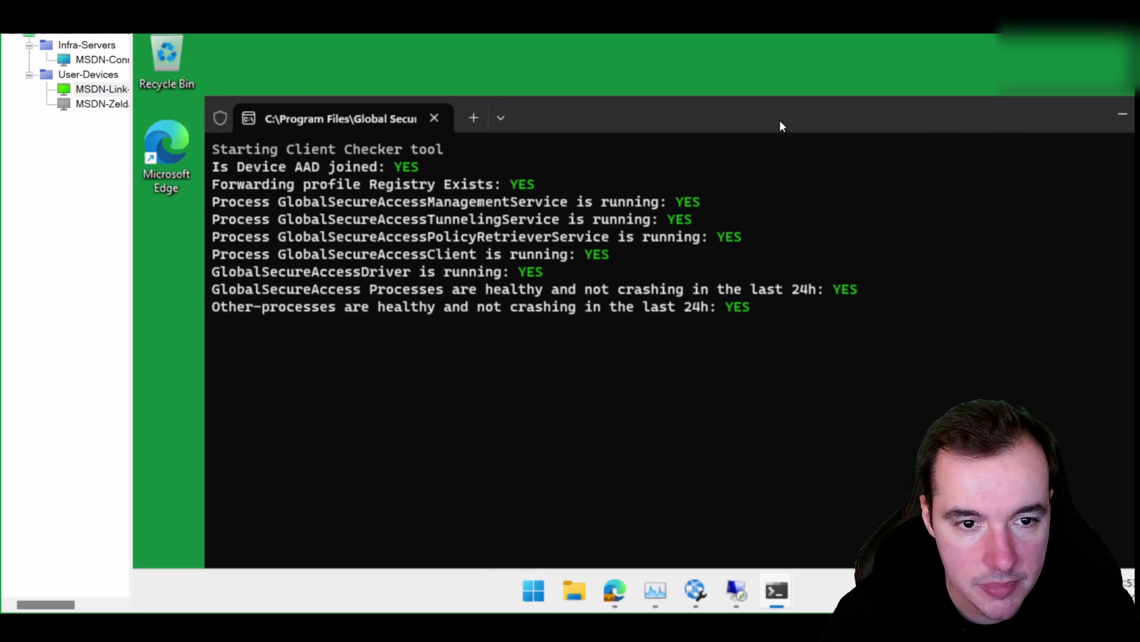
drag(779, 120, 709, 42)
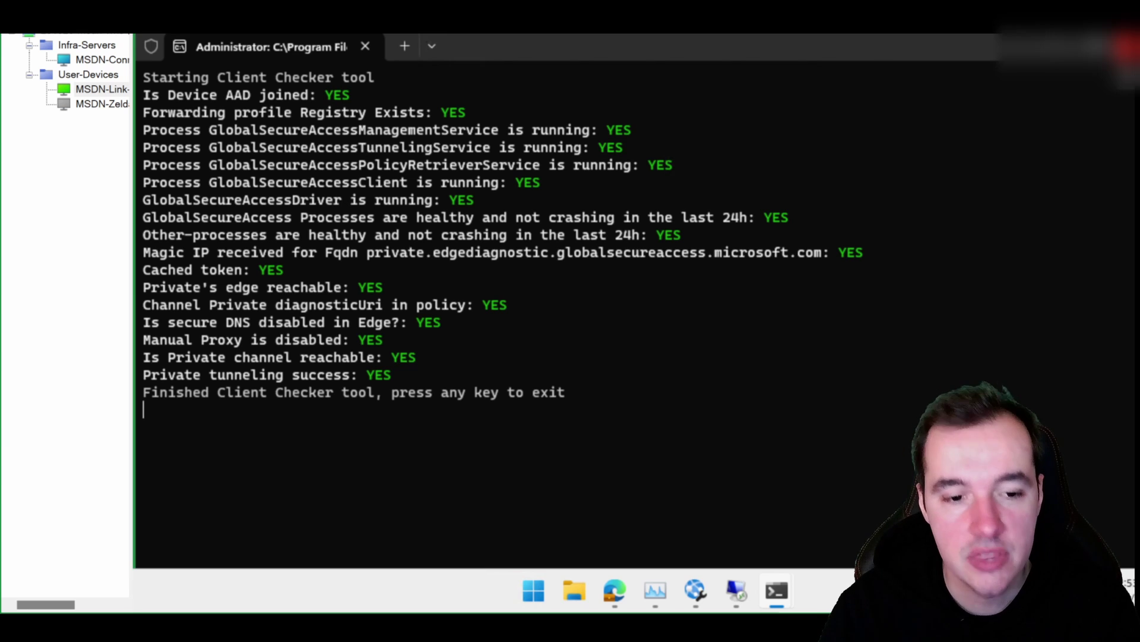
Step: Exit the finished Client Checker and view the summary in Global Secure Access Client Connection Diagnostics
key(Return)
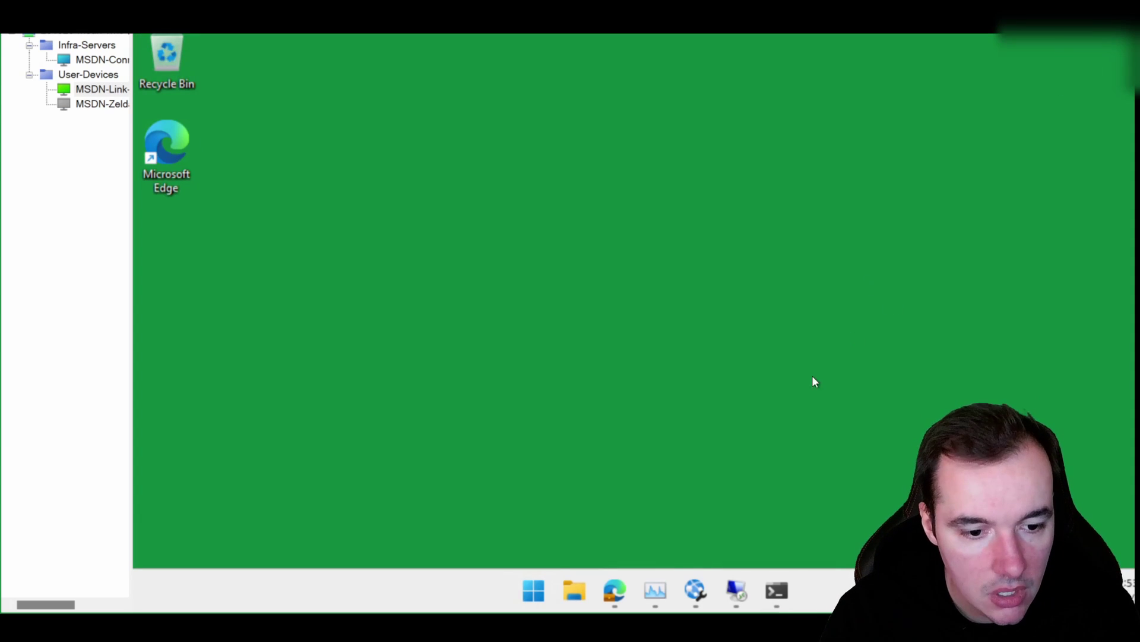
click(696, 589)
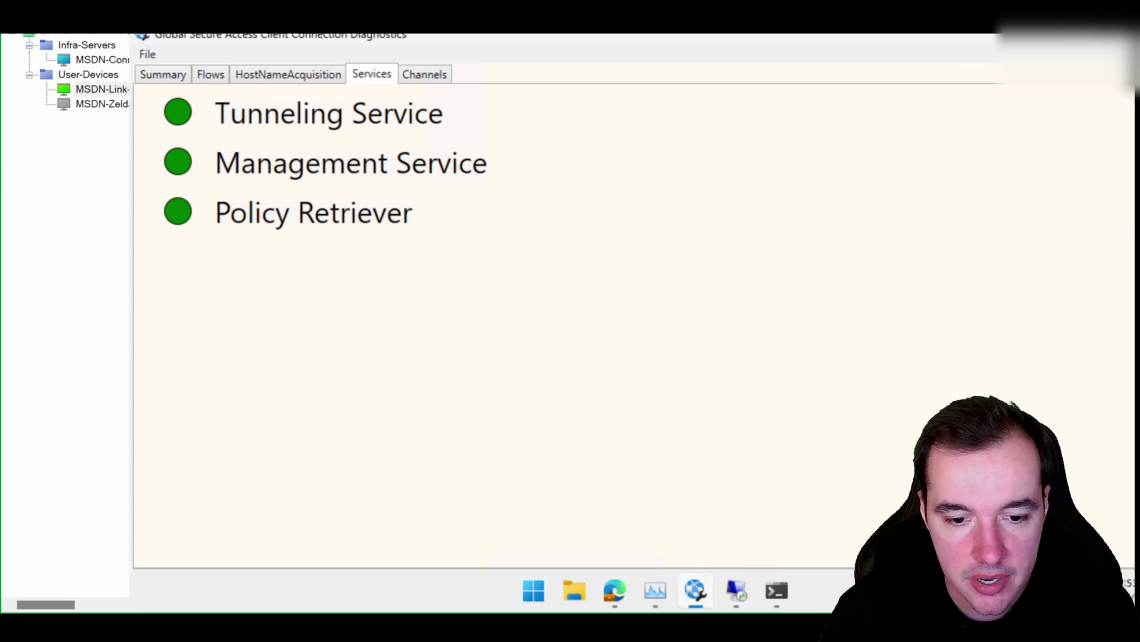
click(941, 589)
right_click(976, 539)
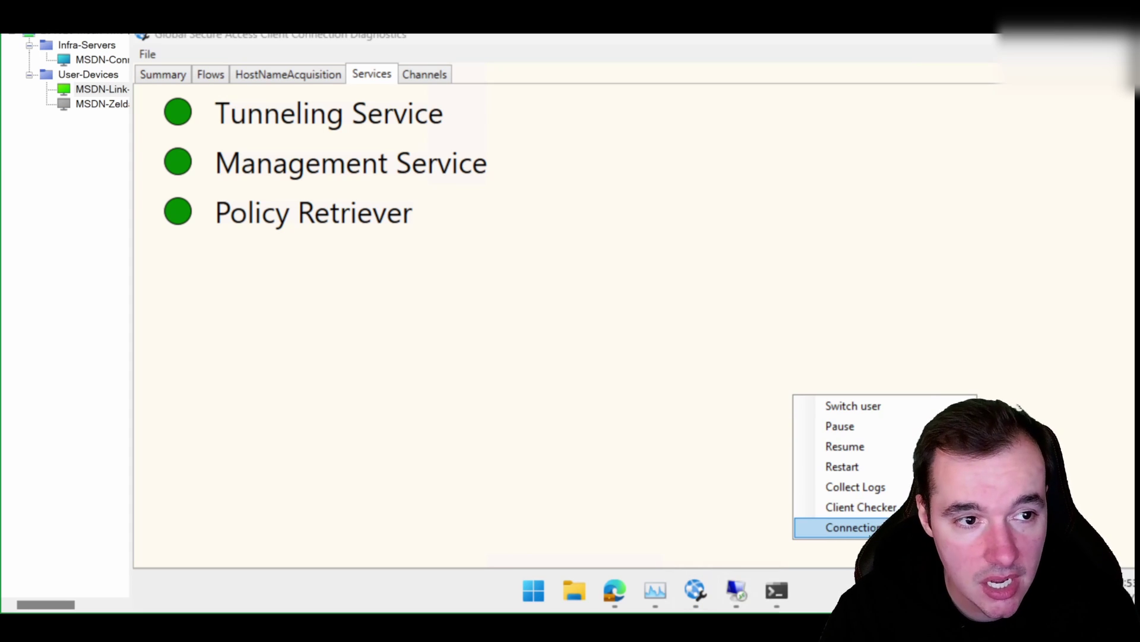
click(506, 397)
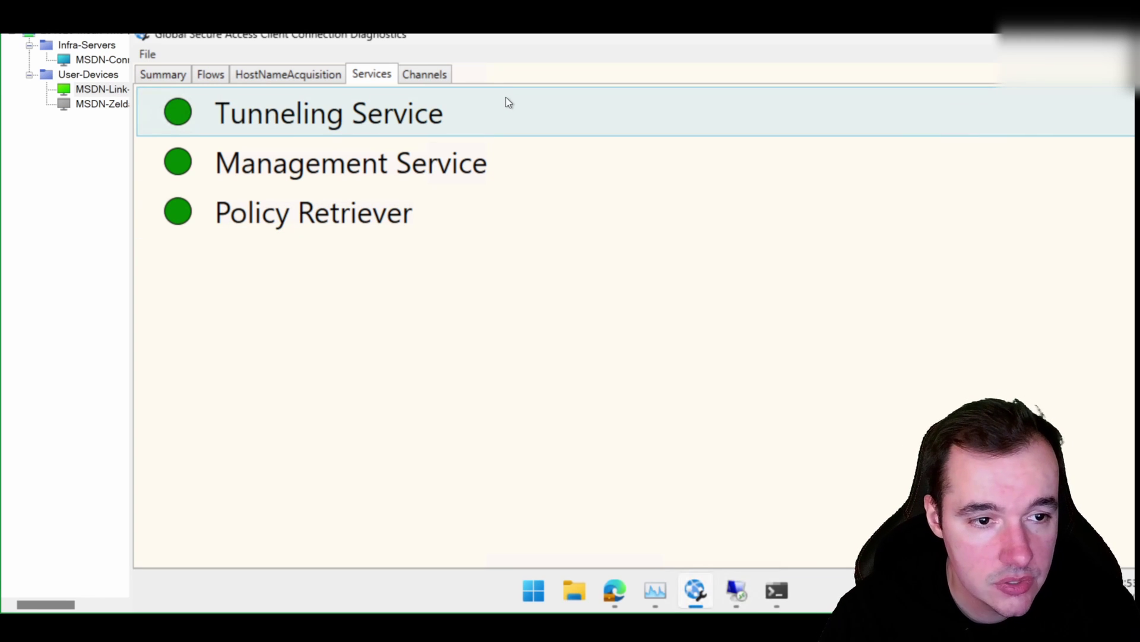
click(183, 77)
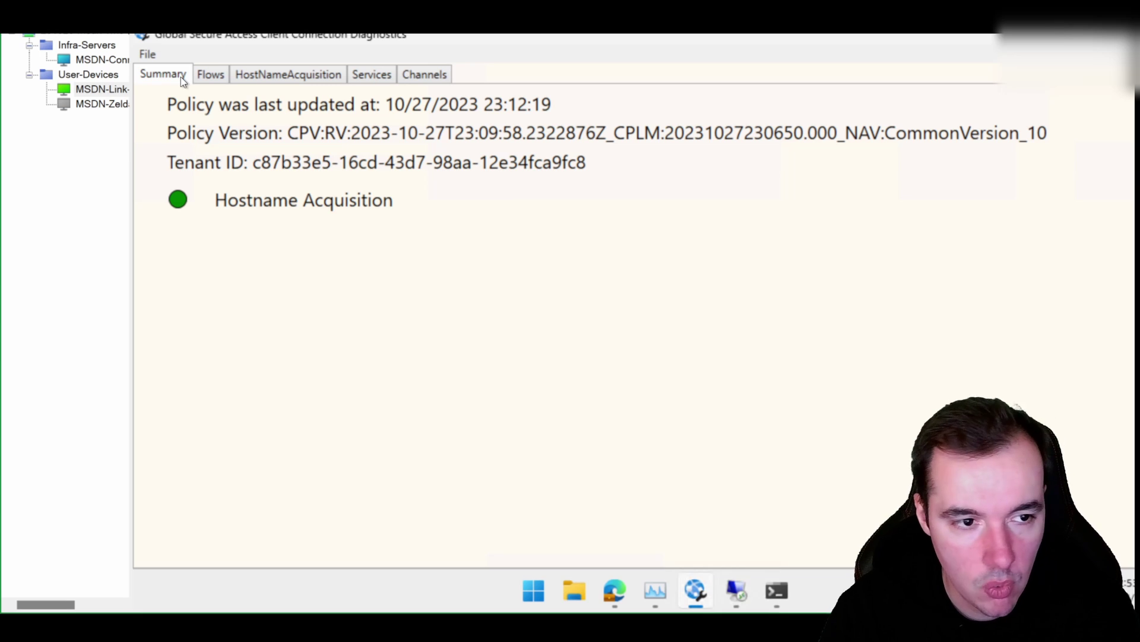
Step: Examine the recorded flows in Connection Diagnostics, including the destination, process, data volume, authentication time and flow ID columns
click(214, 79)
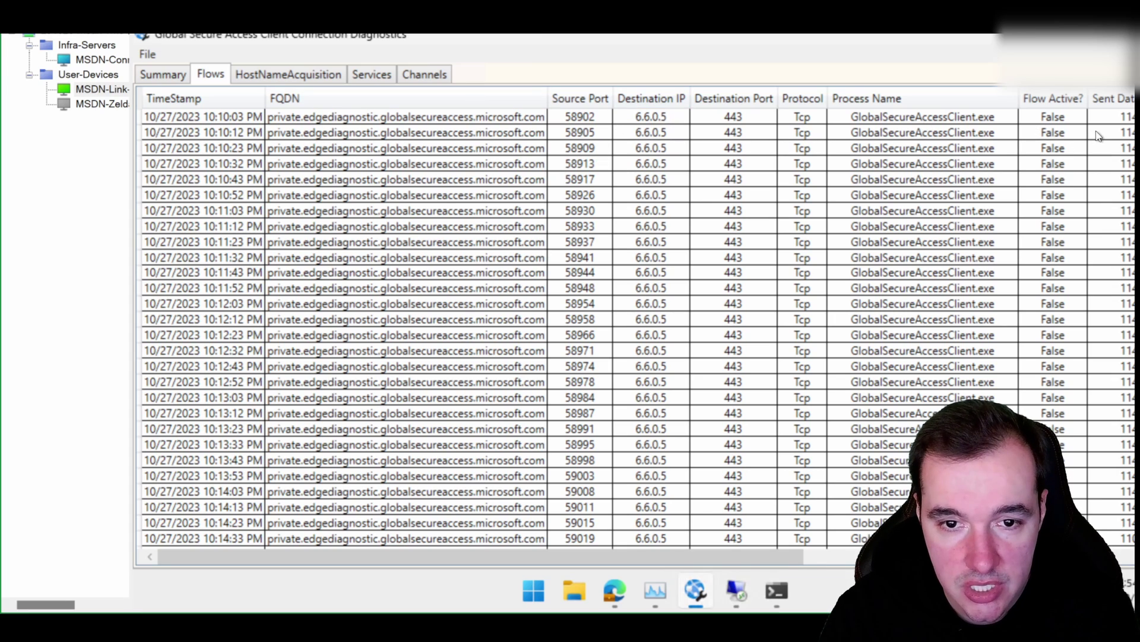
drag(647, 558, 941, 558)
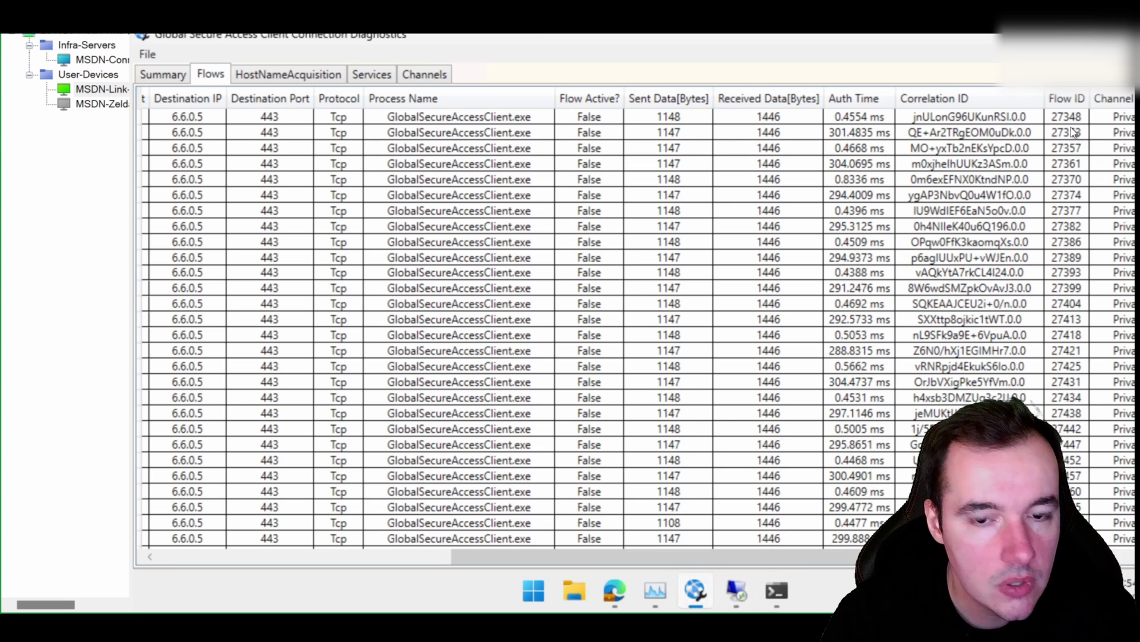
drag(797, 564, 377, 574)
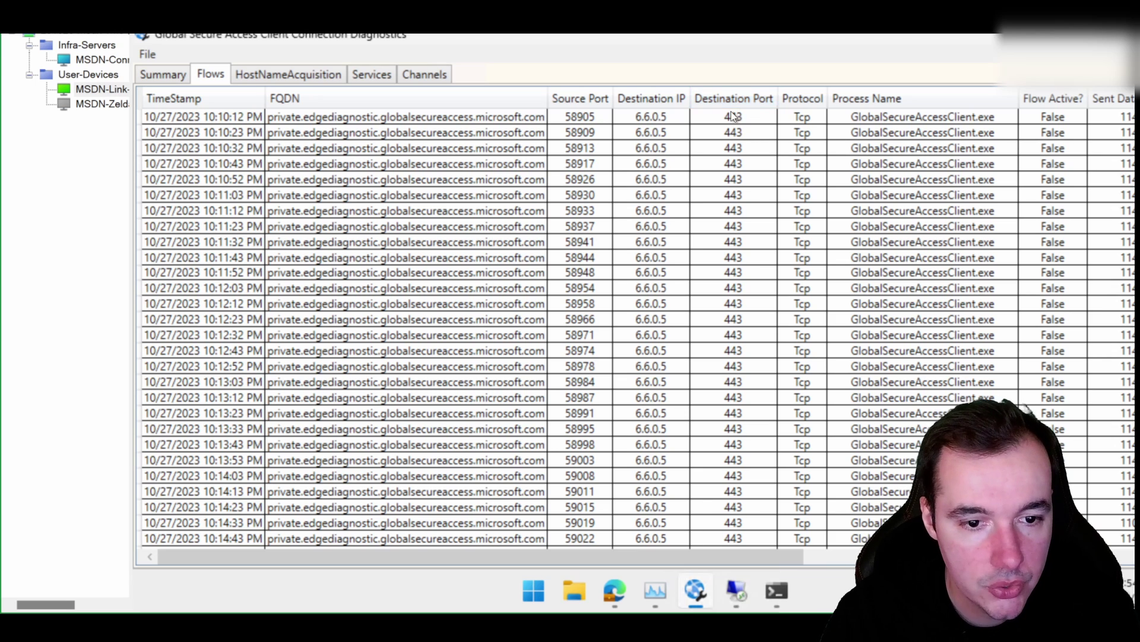
Step: Review the hostname acquisition entries, service states and channels in Connection Diagnostics, and minimize its window
click(290, 77)
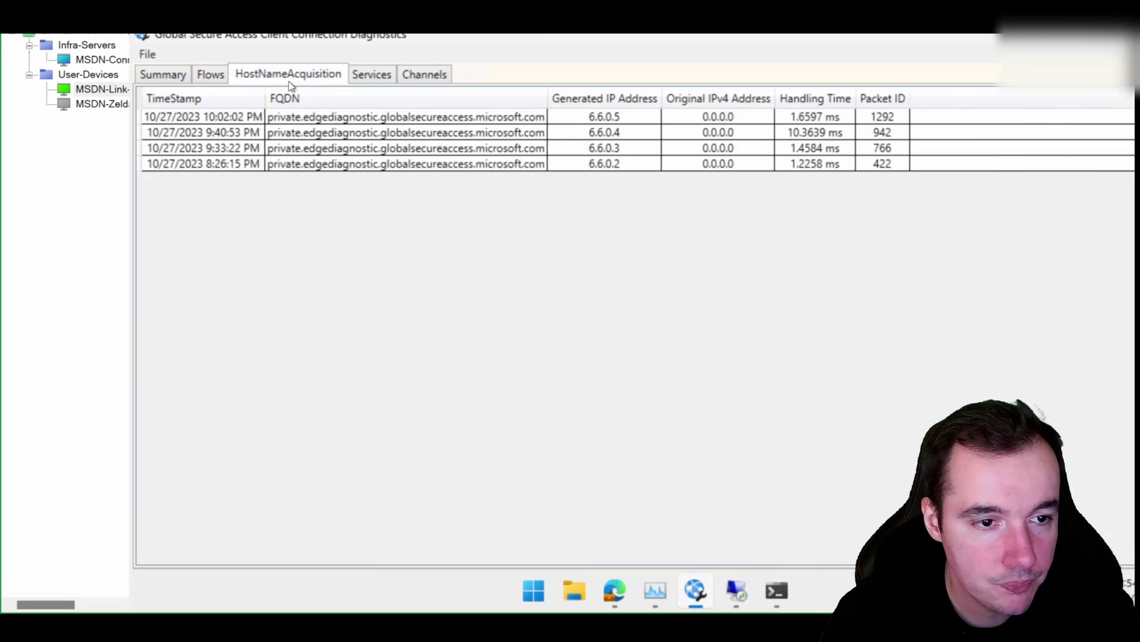
click(387, 80)
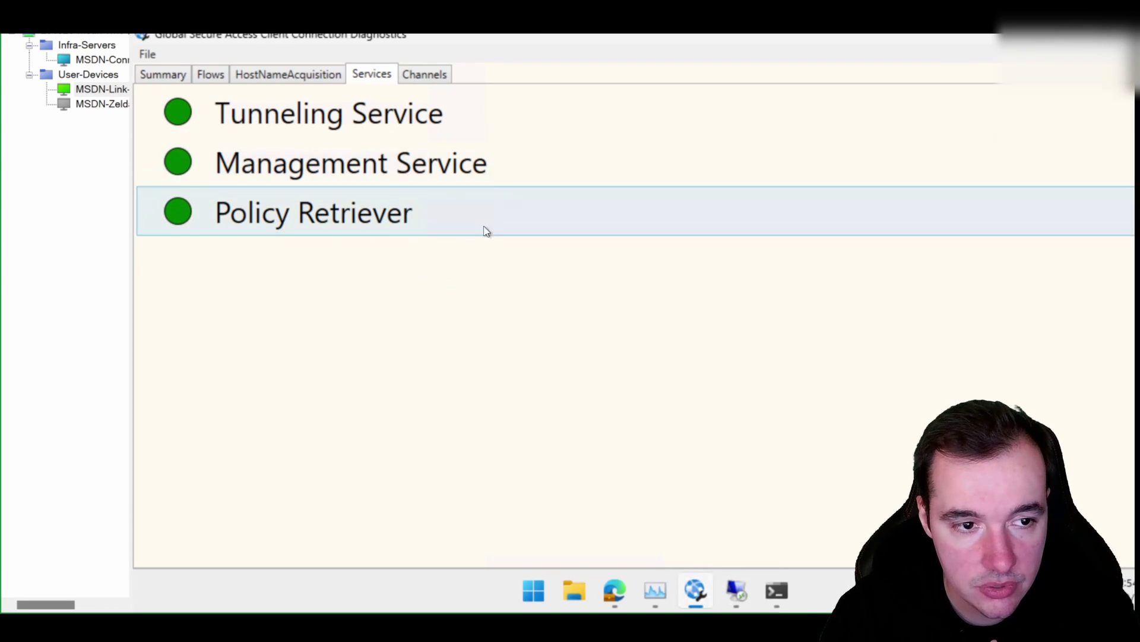
click(421, 75)
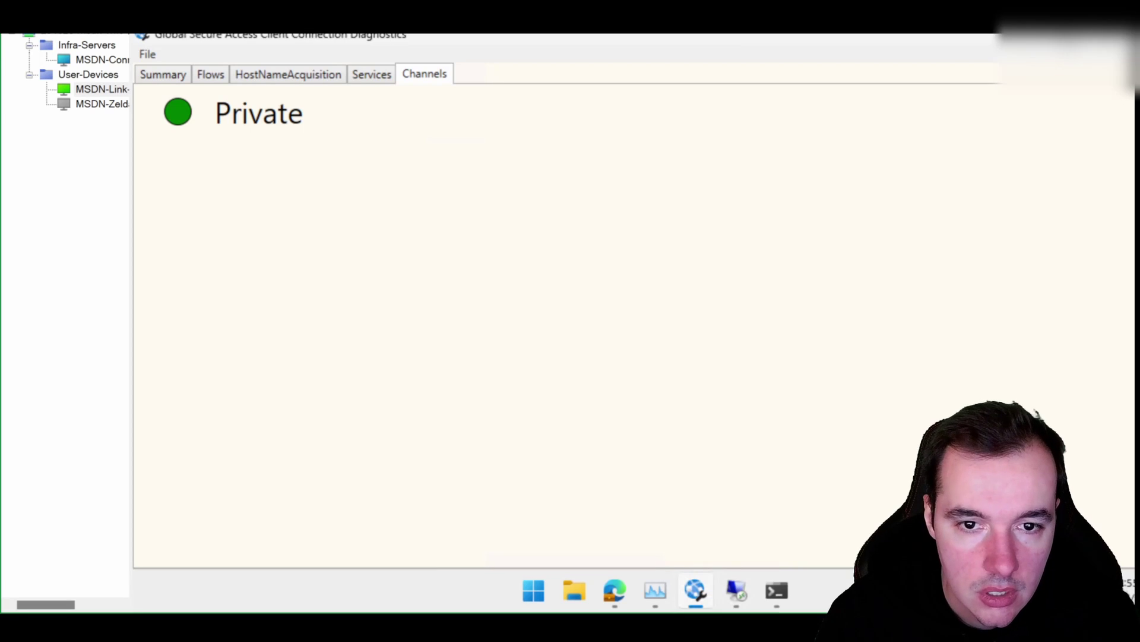
click(1046, 42)
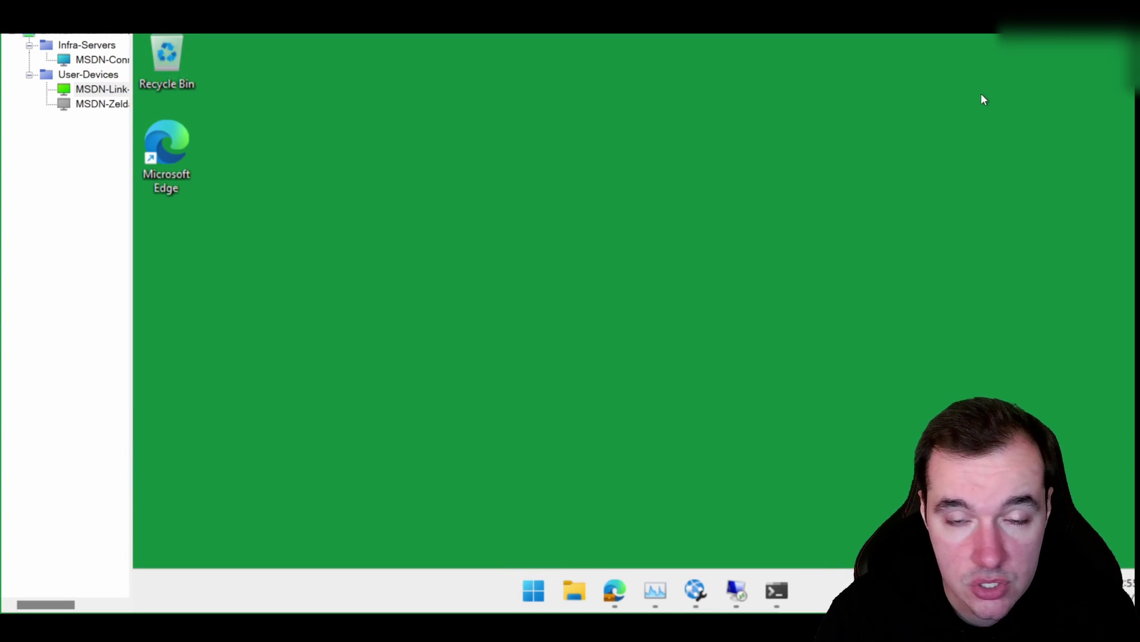
Step: Connect to 10.1.0.5 with Remote Desktop Connection using the account password, and take the session out of full screen into a repositioned window
click(743, 592)
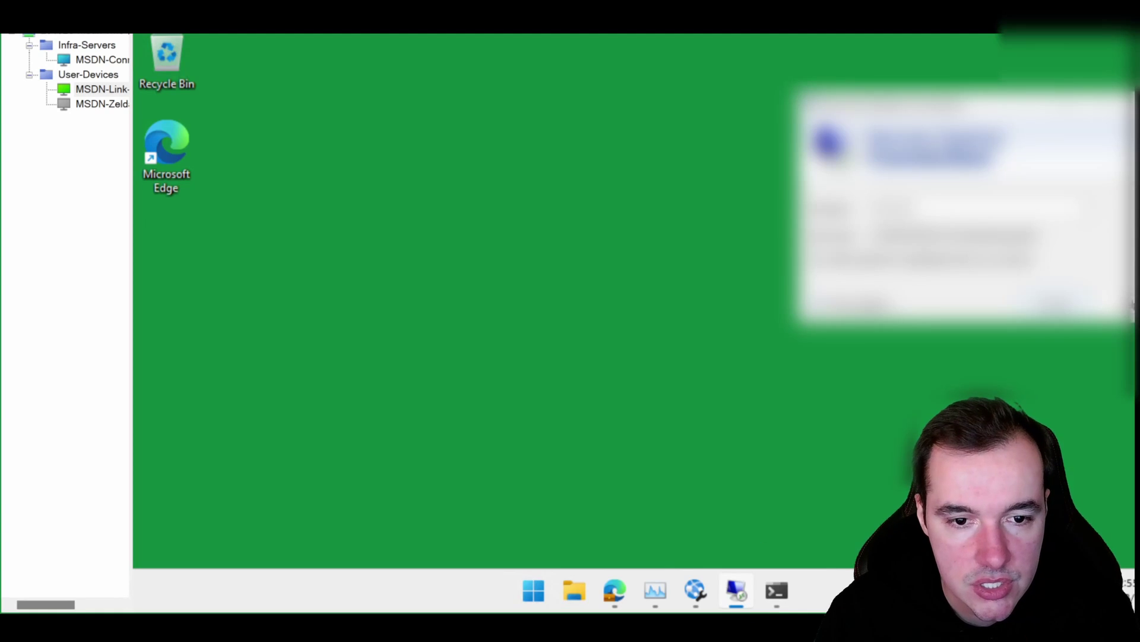
drag(891, 108, 348, 108)
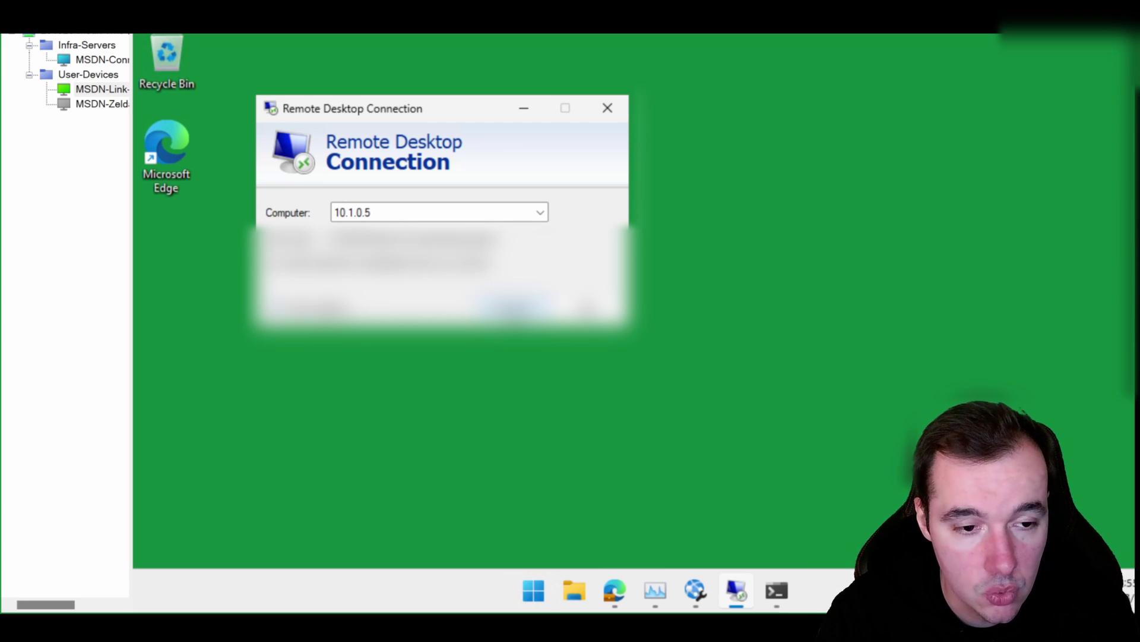
key(Return)
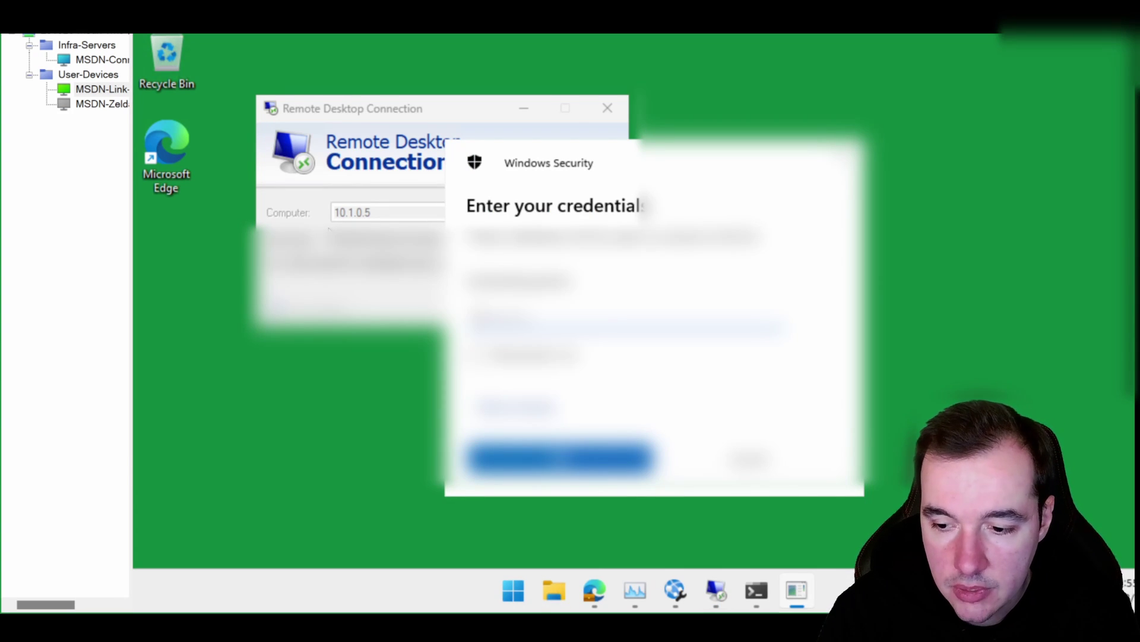
key(Return)
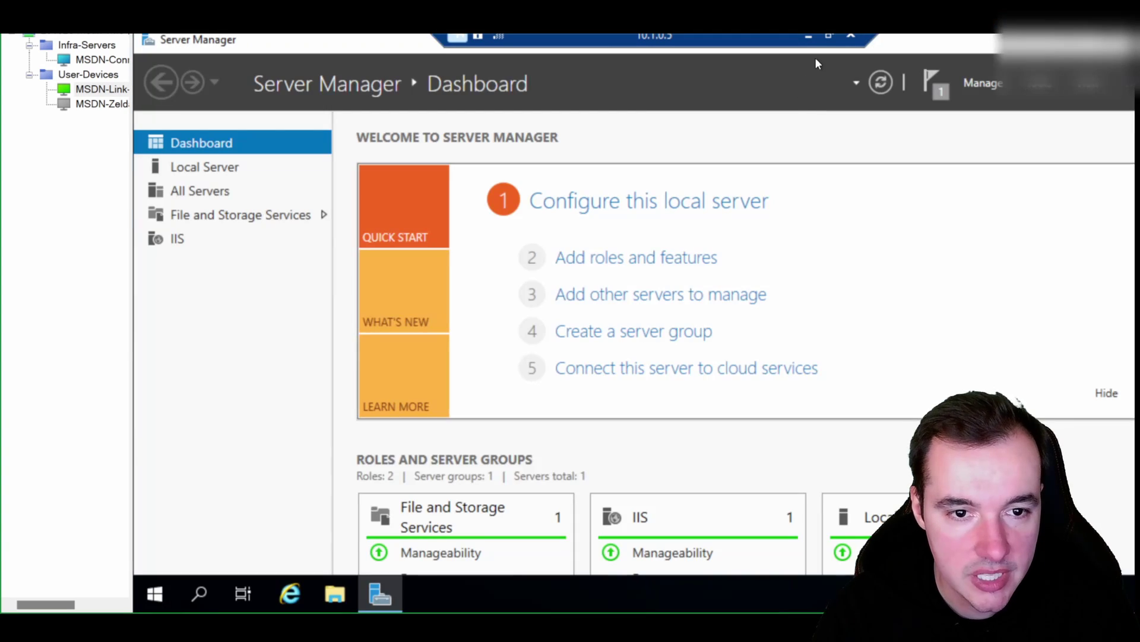
click(829, 35)
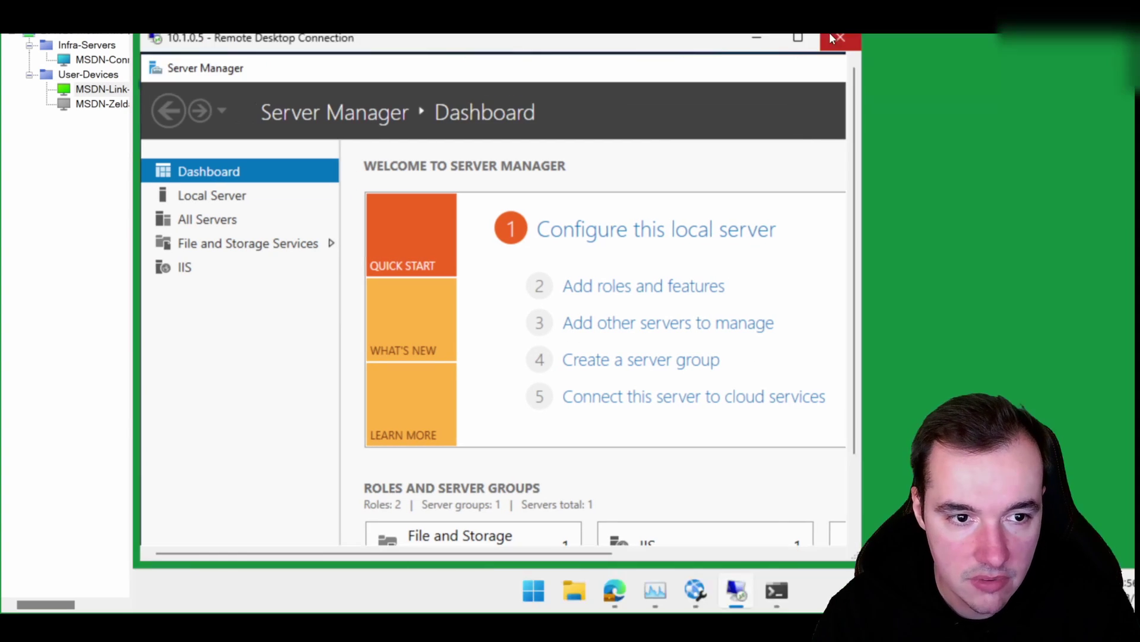
mouse_move(614, 43)
mouse_down()
mouse_move(669, 90)
mouse_move(609, 69)
mouse_move(623, 69)
mouse_move(601, 49)
mouse_up()
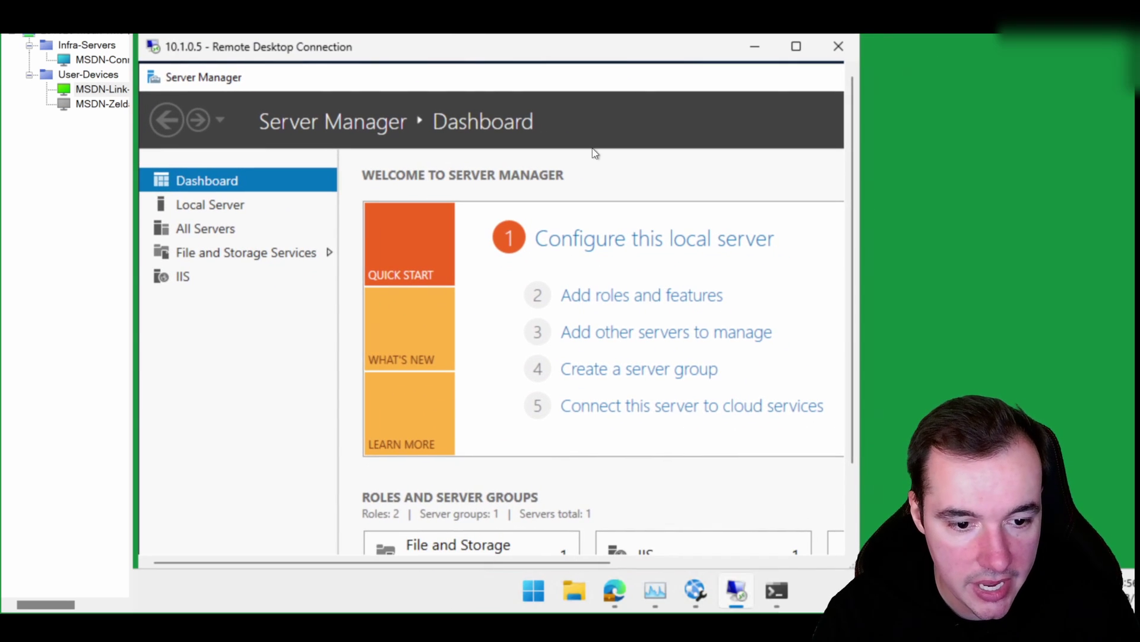
Step: Bring PowerShell forward, snap it to the upper-right quarter of the desktop, and widen it to read the 10.1.0.6 SSH password prompt
click(777, 591)
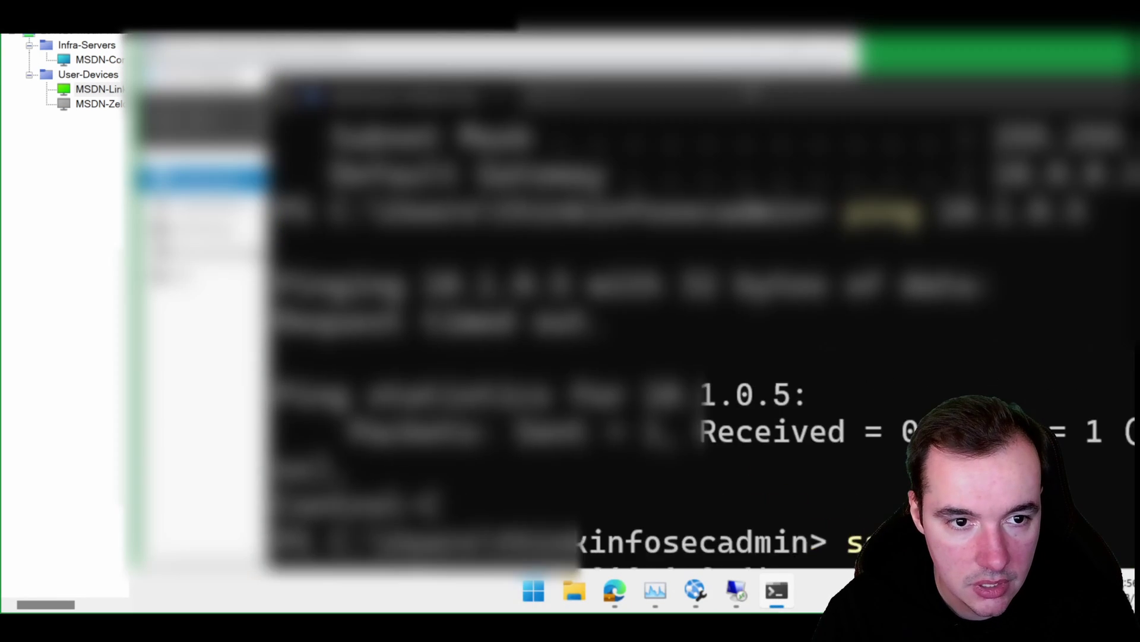
key(super+Right)
key(super+Up)
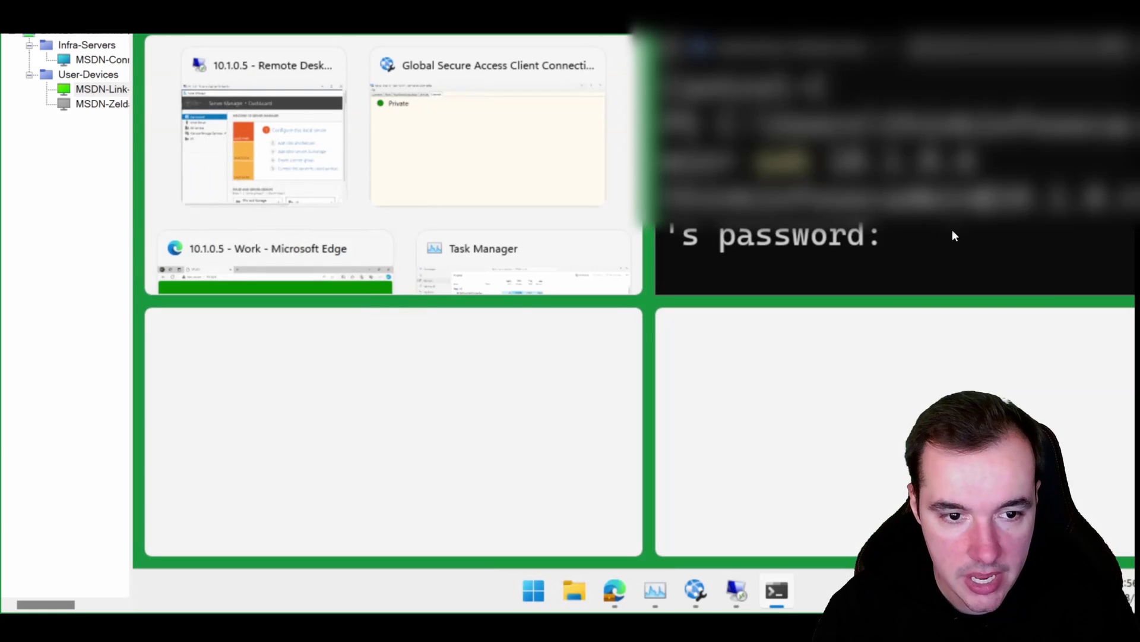
key(Escape)
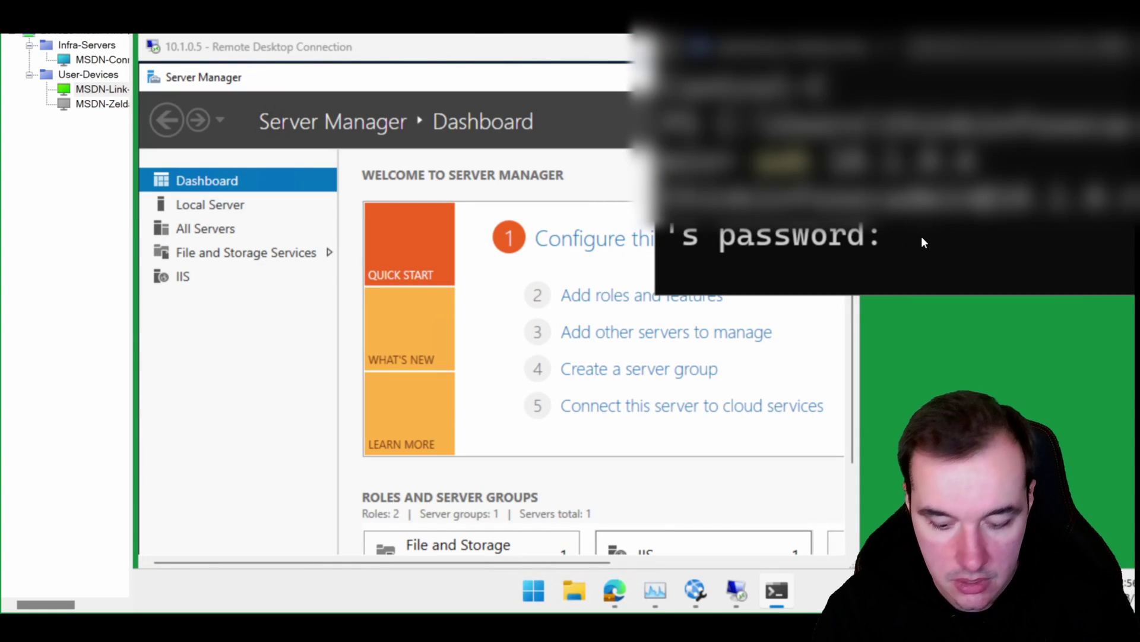
scroll(921, 237, down, 3)
scroll(921, 236, down, 3)
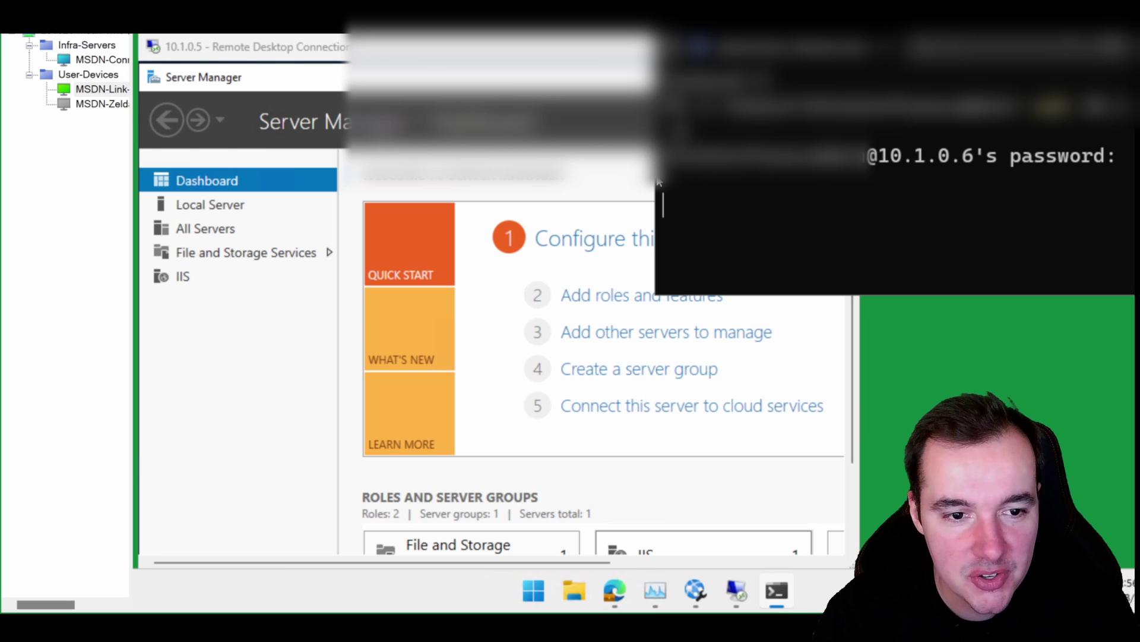
drag(655, 163, 571, 164)
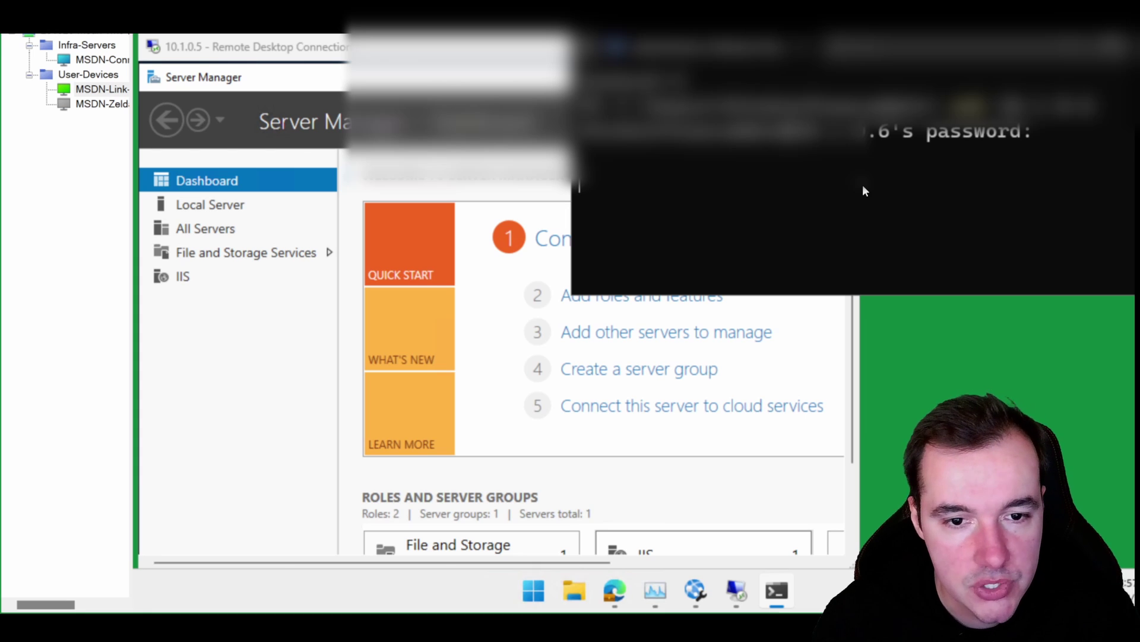
Step: Cancel the pending SSH login to 10.1.0.6 and clear the PowerShell console
key(ctrl+c)
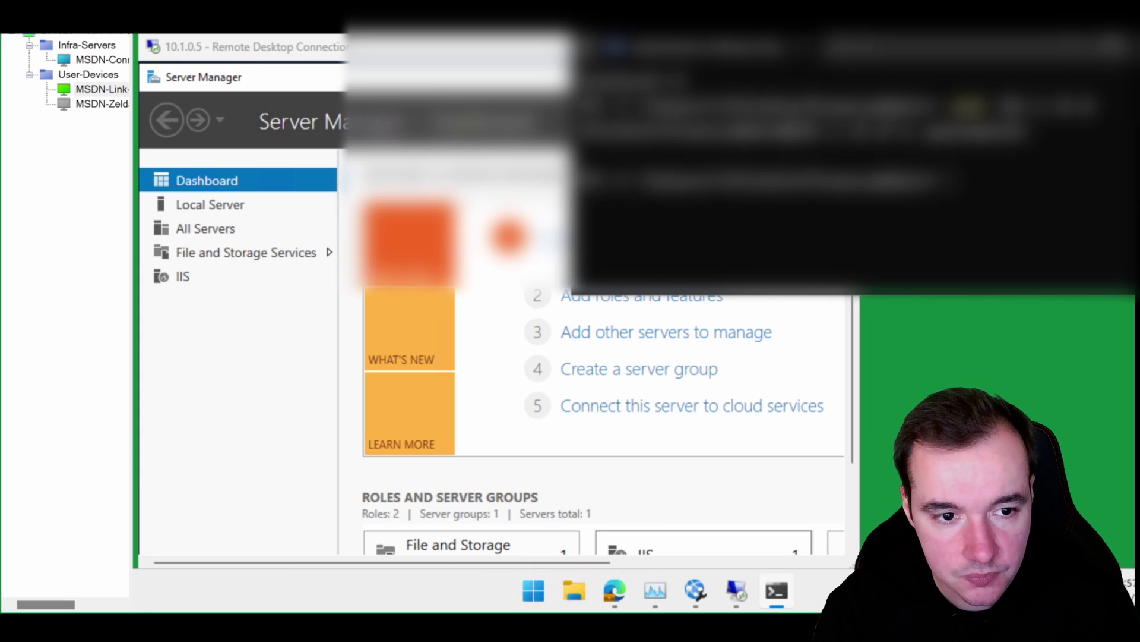
key(Return)
key(Return)
text(clear)
key(Return)
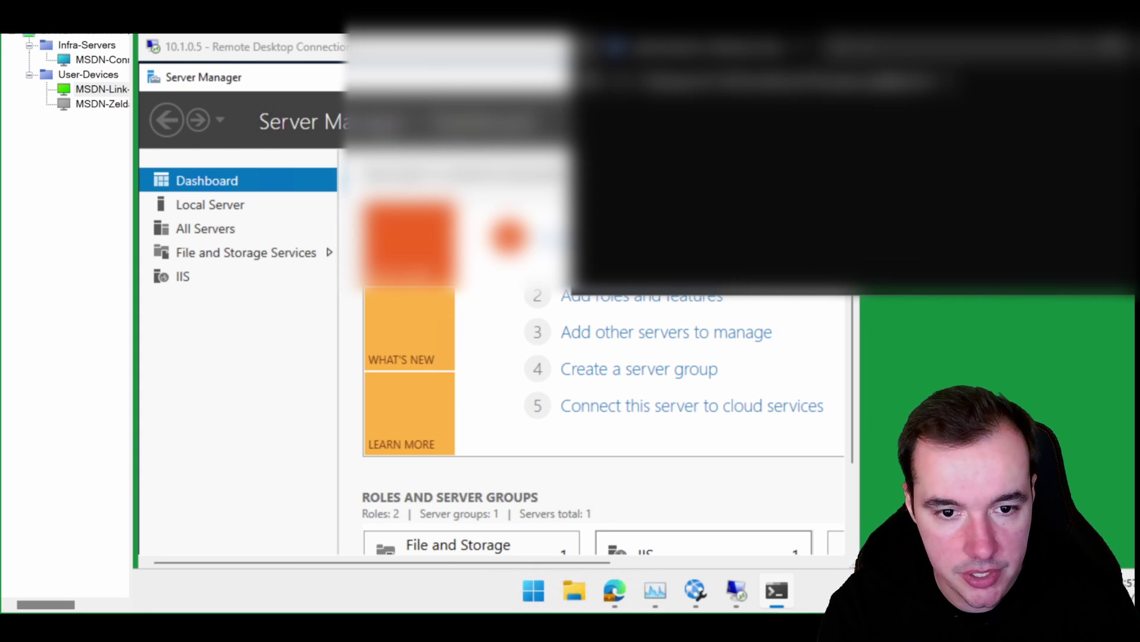
Step: Run ipconfig in PowerShell and widen the window to read the user device's IP address, subnet mask and gateway
text(ipconfig)
key(Return)
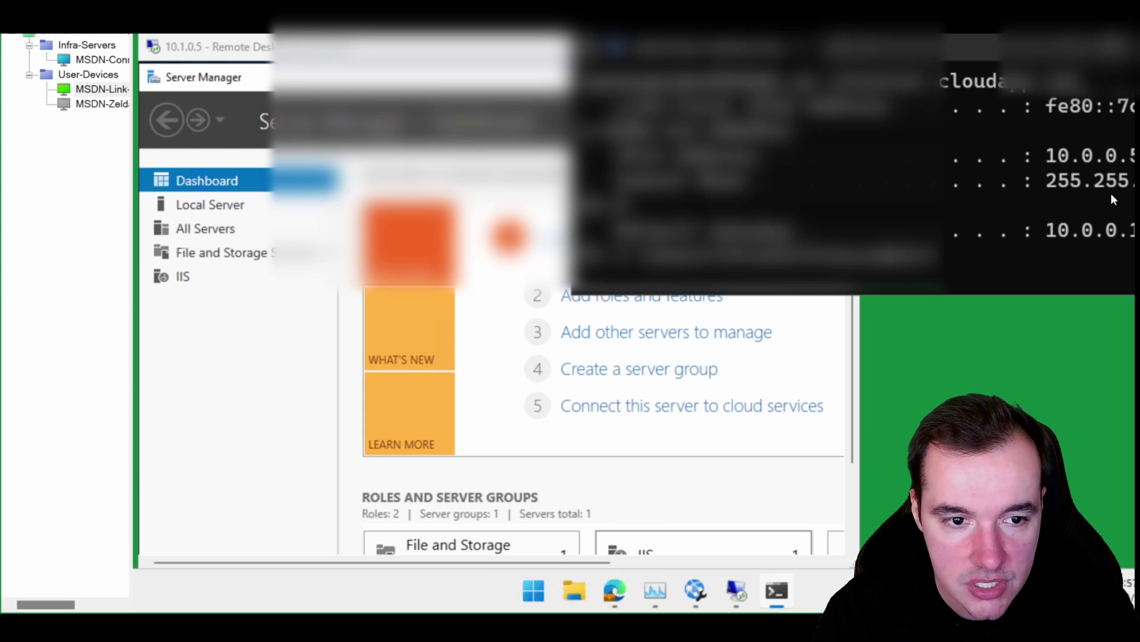
drag(572, 208, 487, 207)
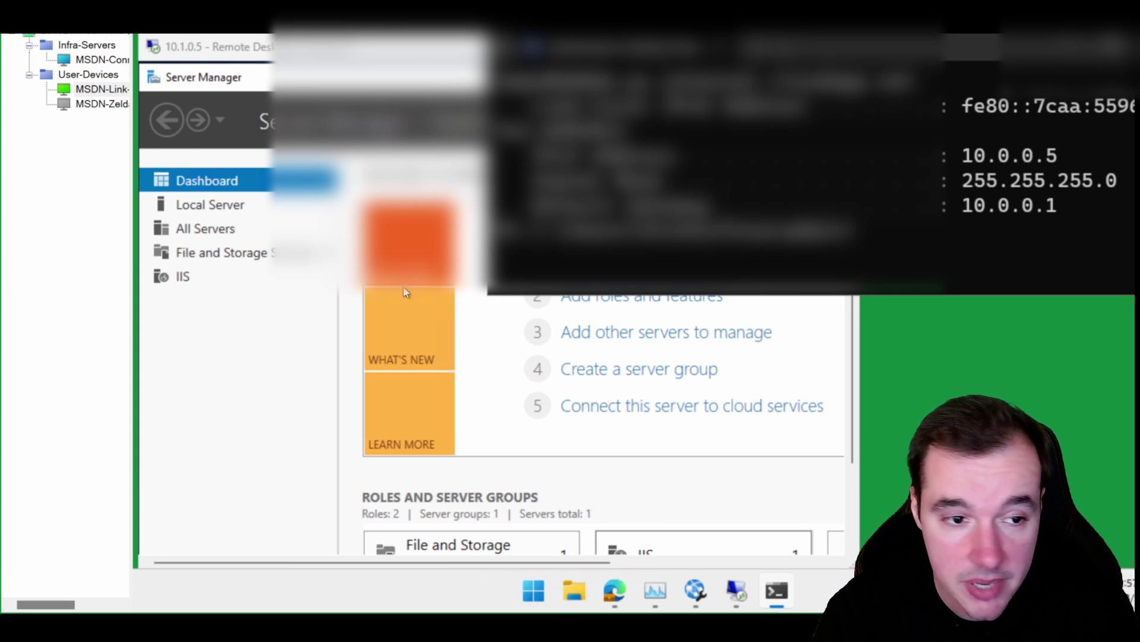
Step: Minimize the 10.1.0.5 remote desktop window, reload the internal page at 10.1.0.5 in Microsoft Edge, and highlight its text for inspection
click(369, 48)
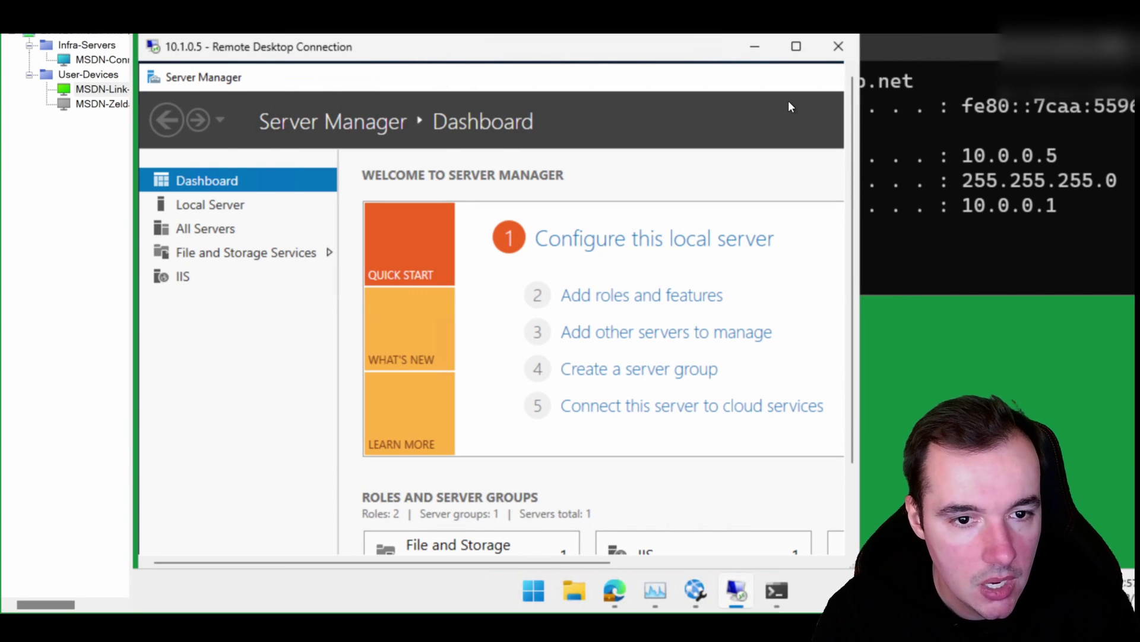
click(756, 47)
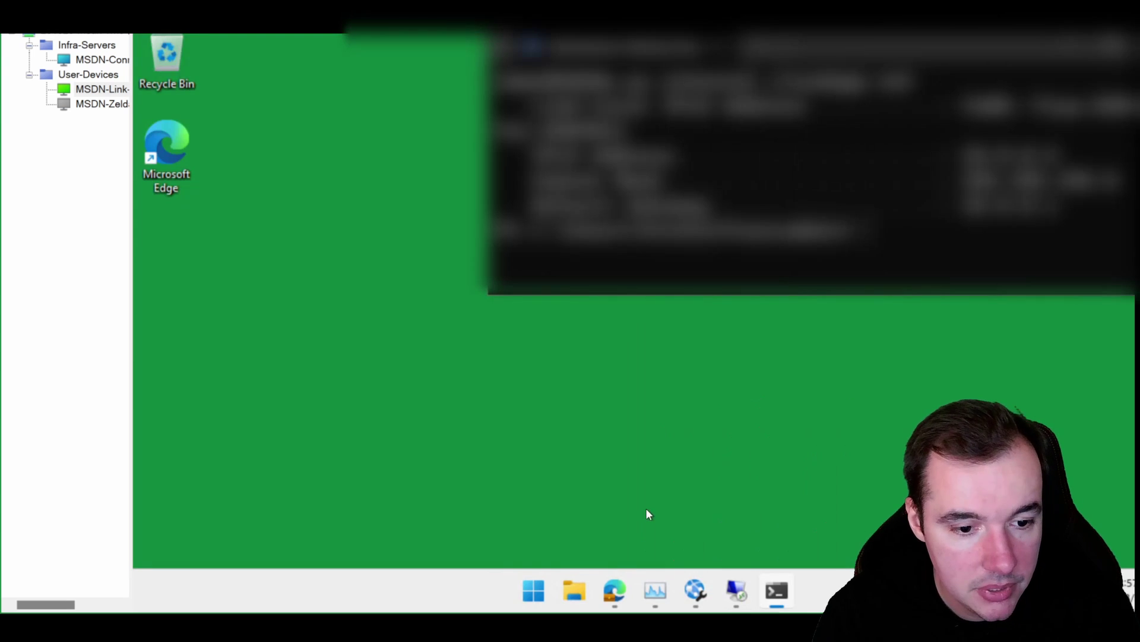
click(614, 591)
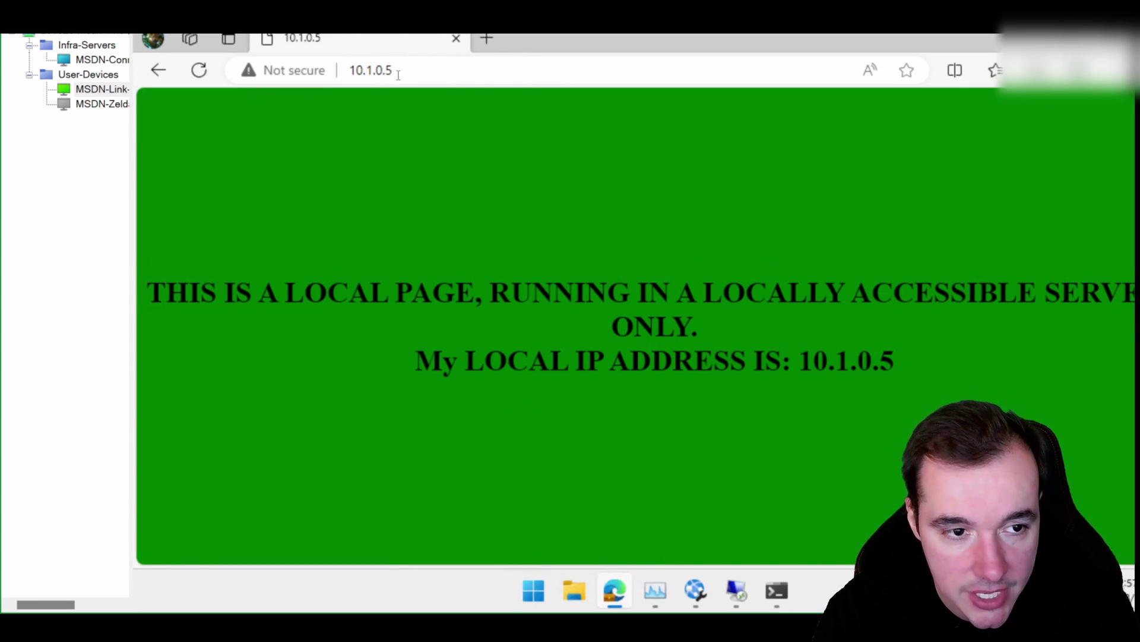
click(451, 69)
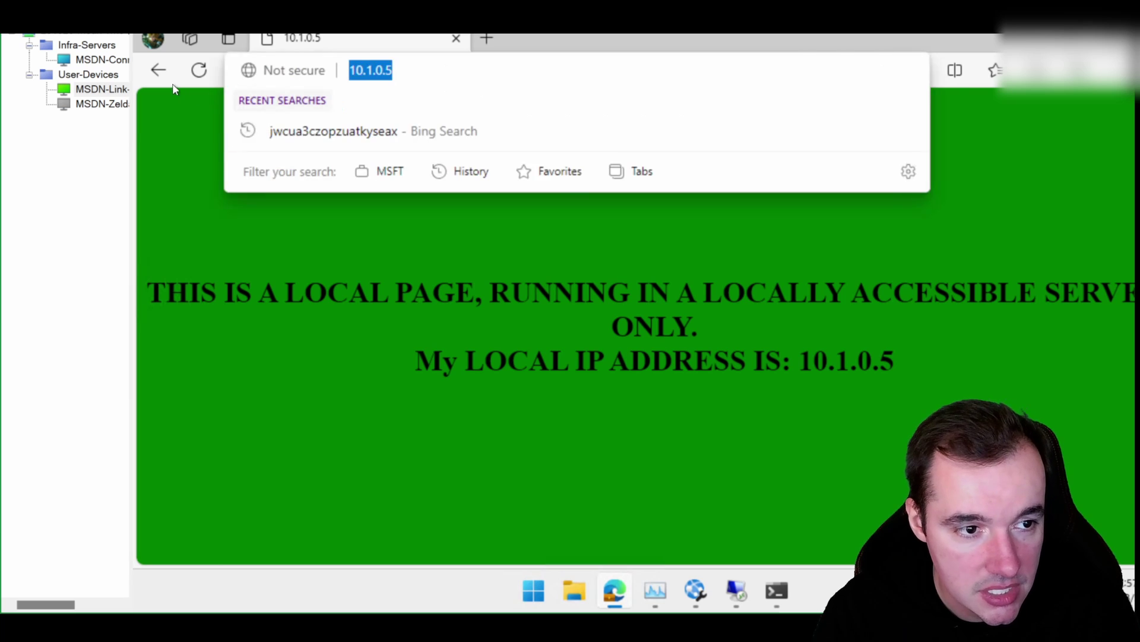
click(199, 69)
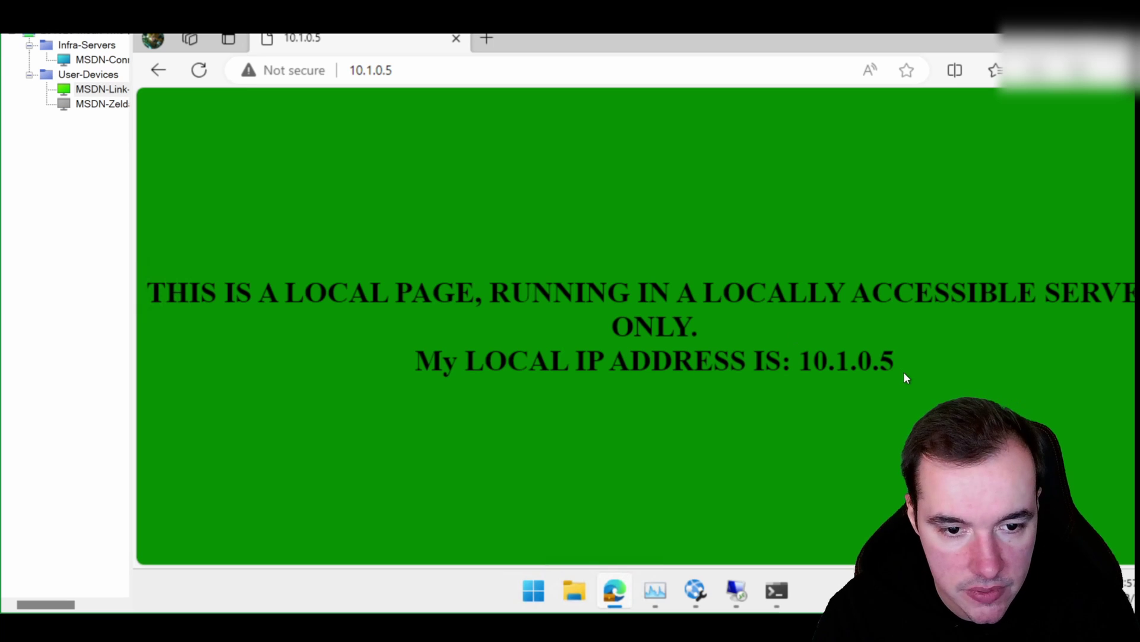
drag(903, 372, 147, 292)
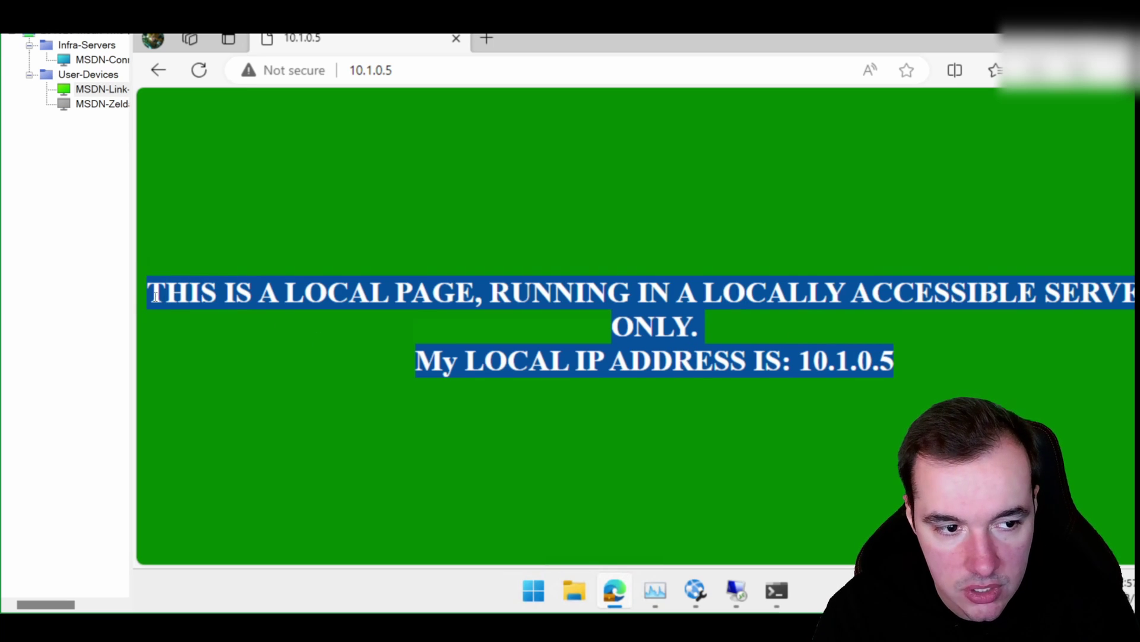
click(212, 402)
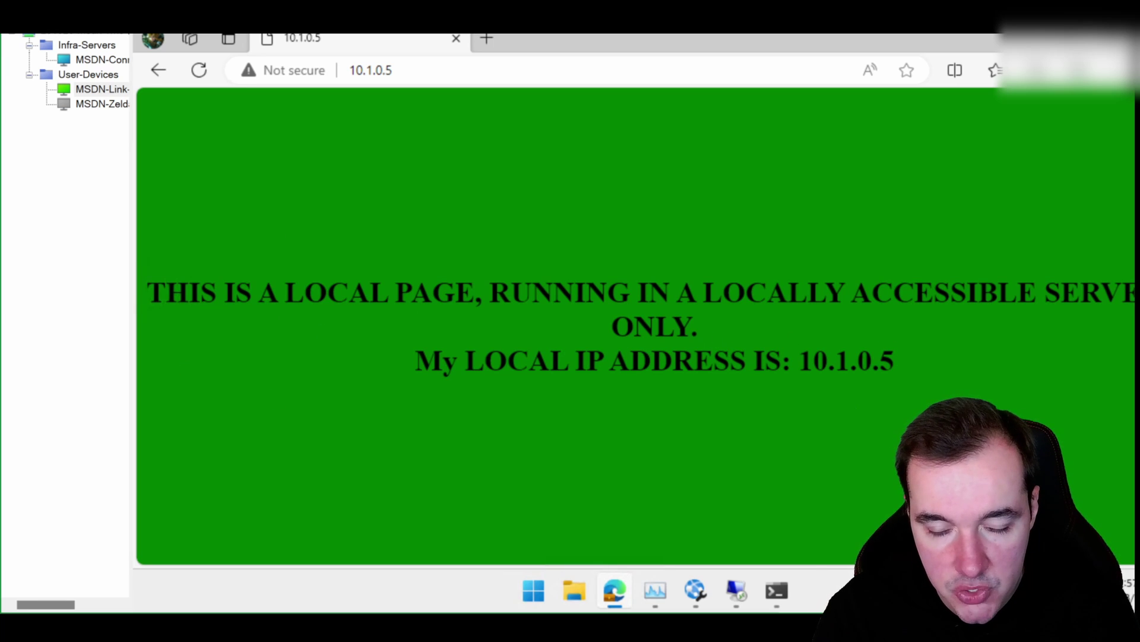
Step: Switch to Global Secure Access Client Connection Diagnostics, examine the recorded traffic flows, and sort them by timestamp in reverse order
click(968, 590)
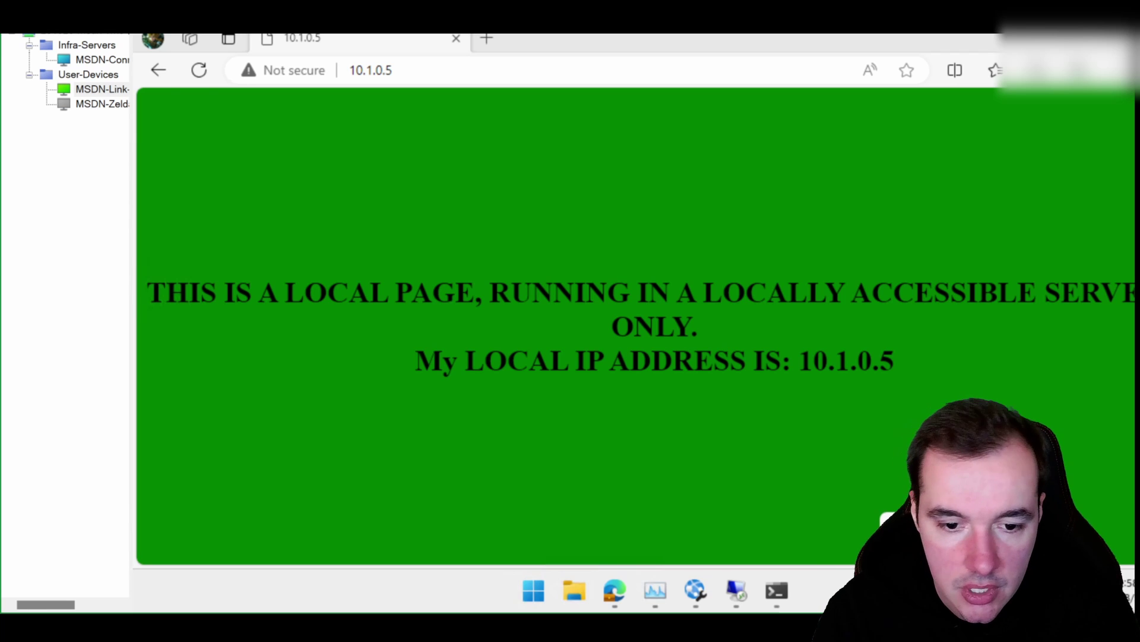
click(703, 595)
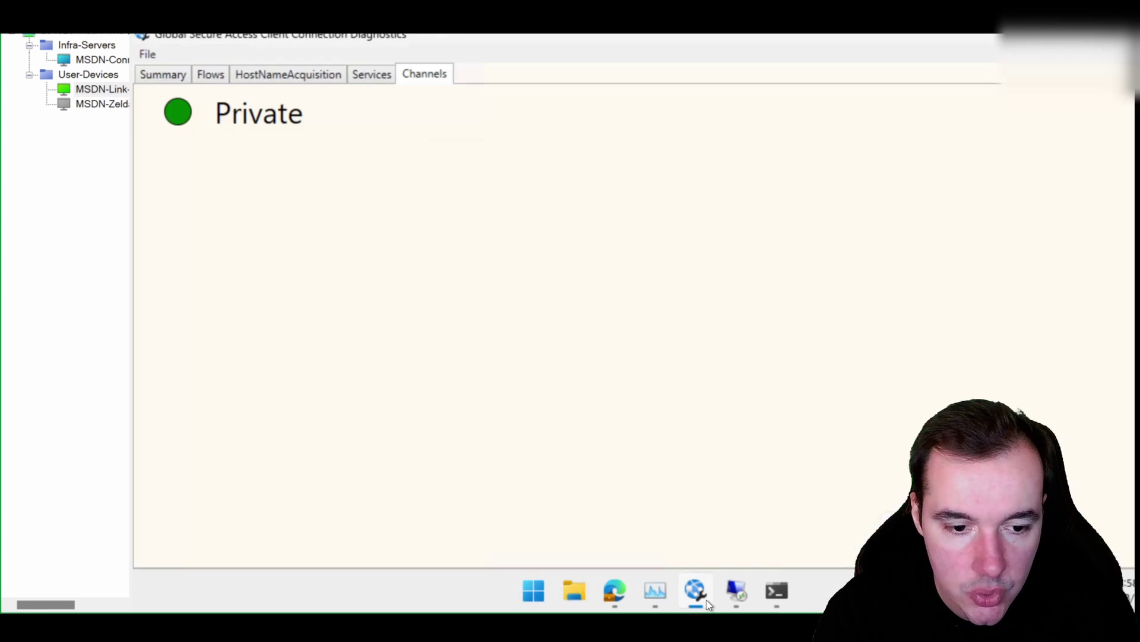
click(285, 81)
click(212, 80)
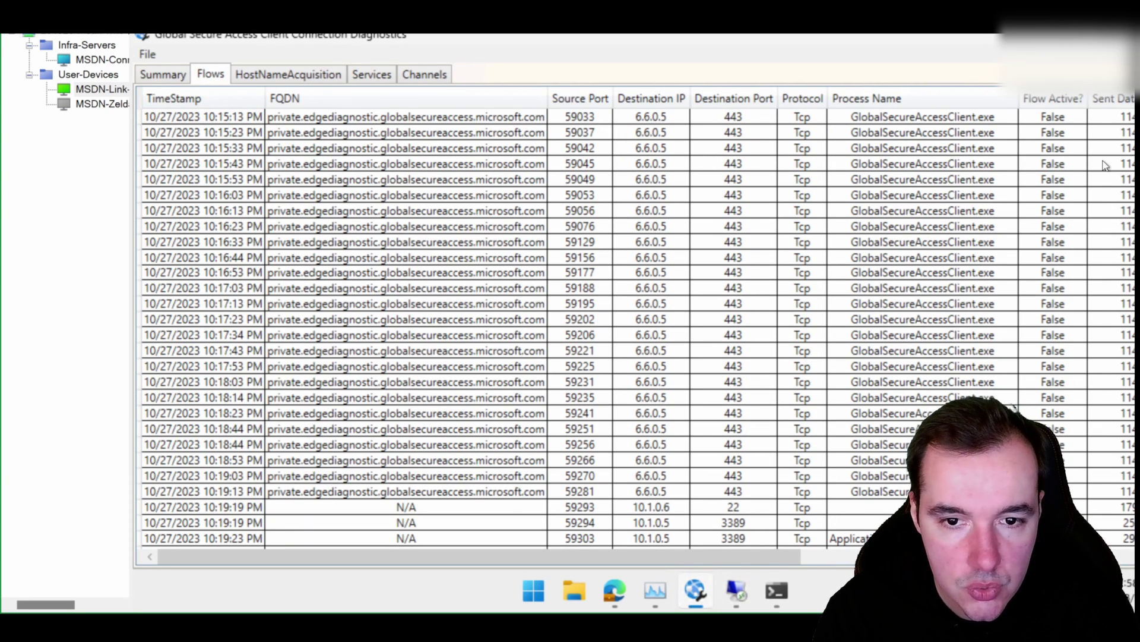
scroll(1013, 408, down, 14)
scroll(1014, 408, up, 14)
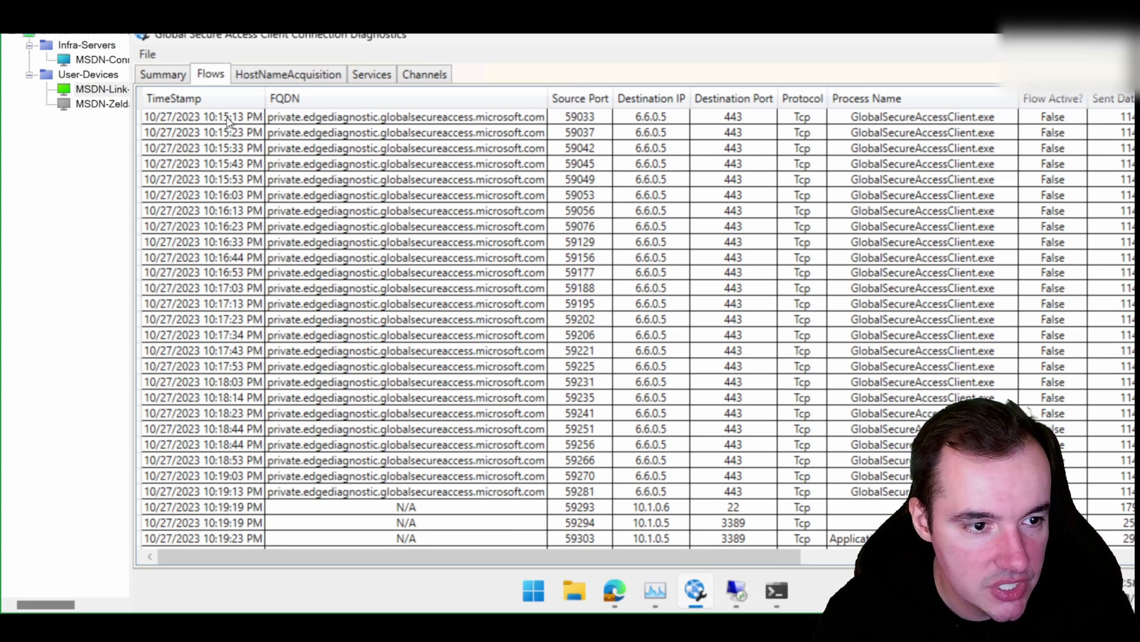
click(188, 101)
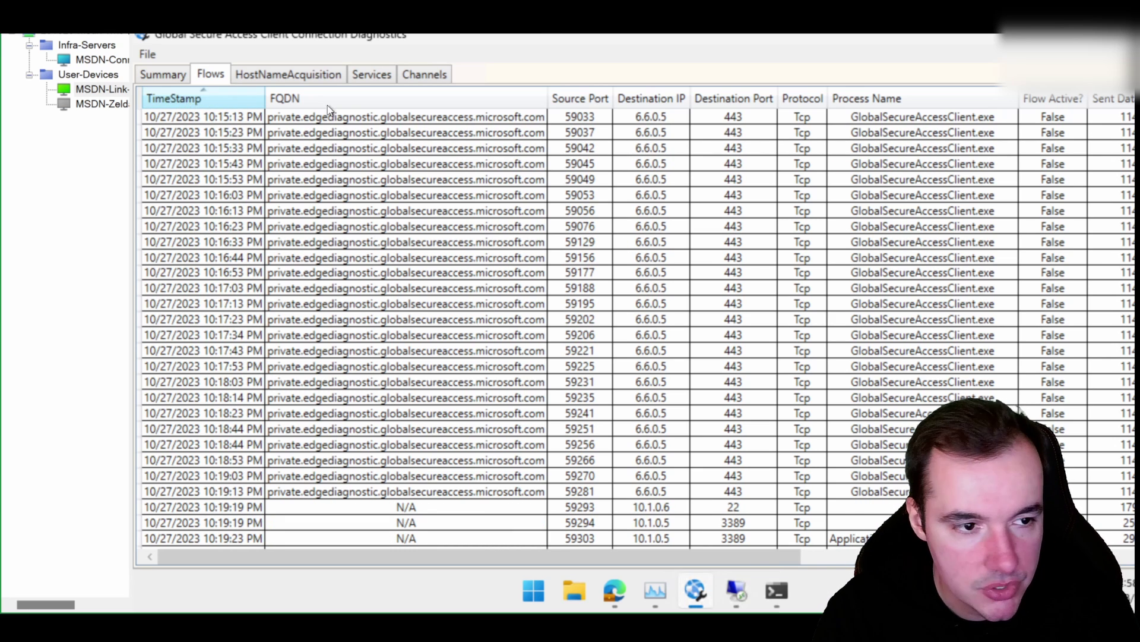
click(195, 101)
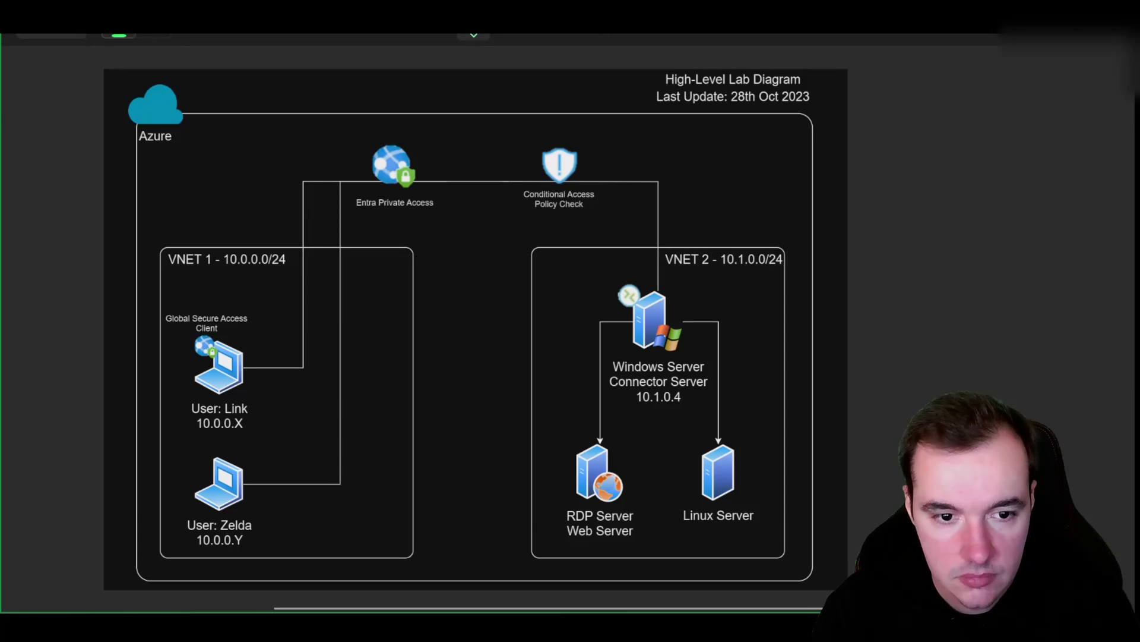
key(alt)
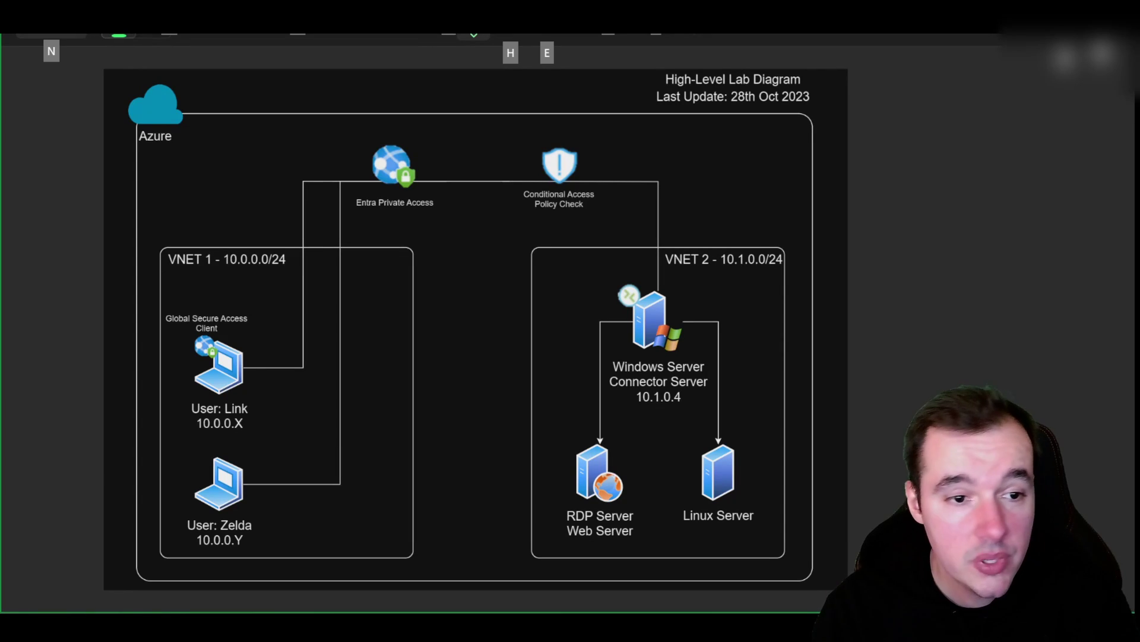
click(987, 306)
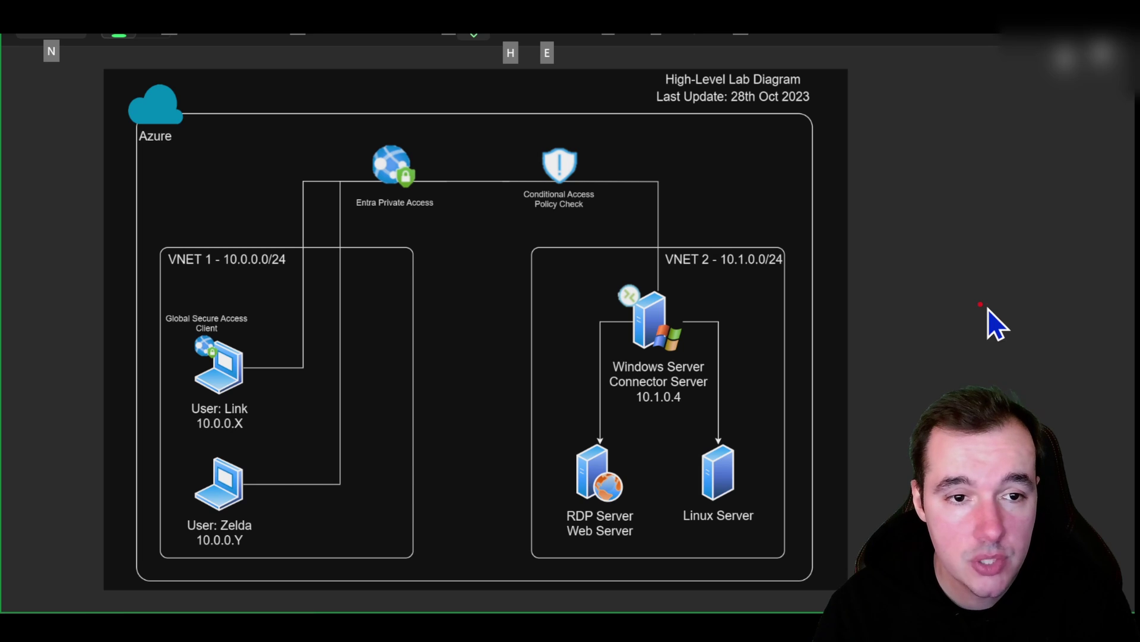
key(alt)
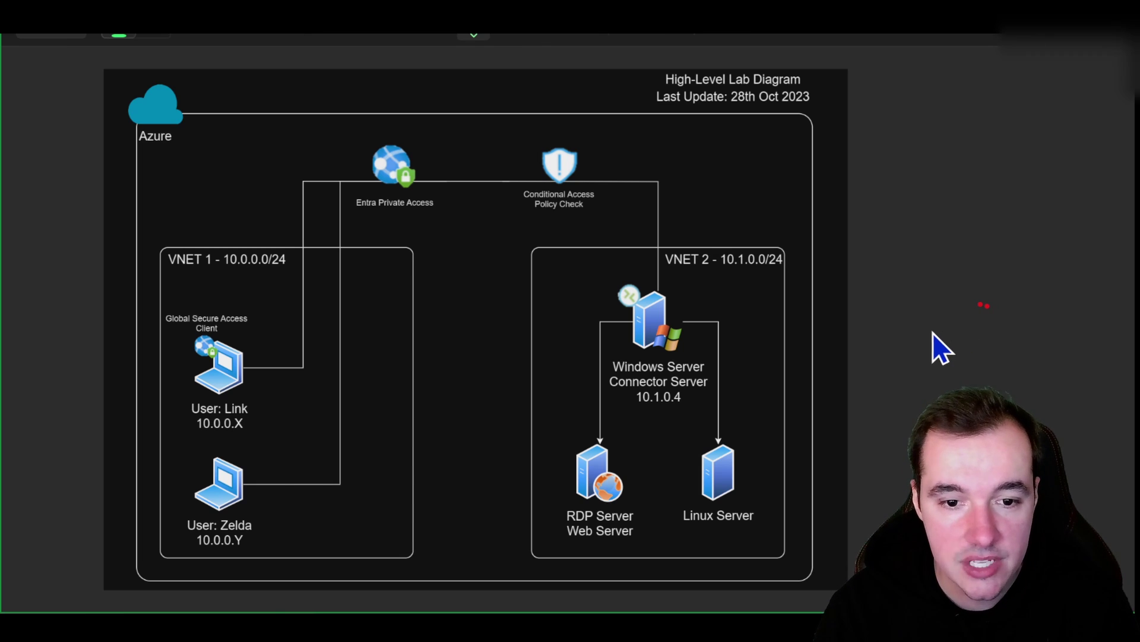